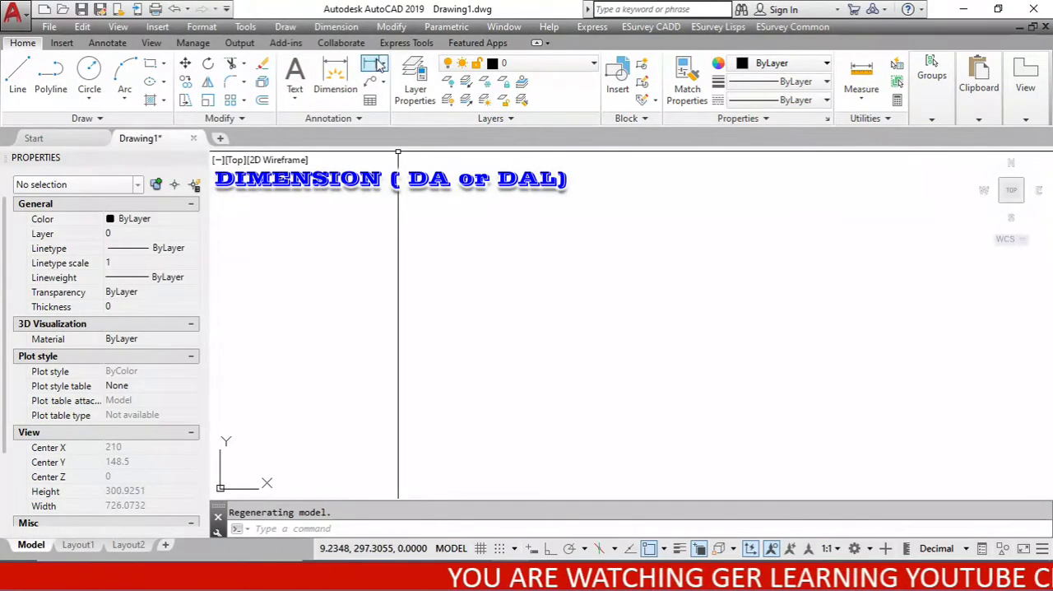
left_click(381, 64)
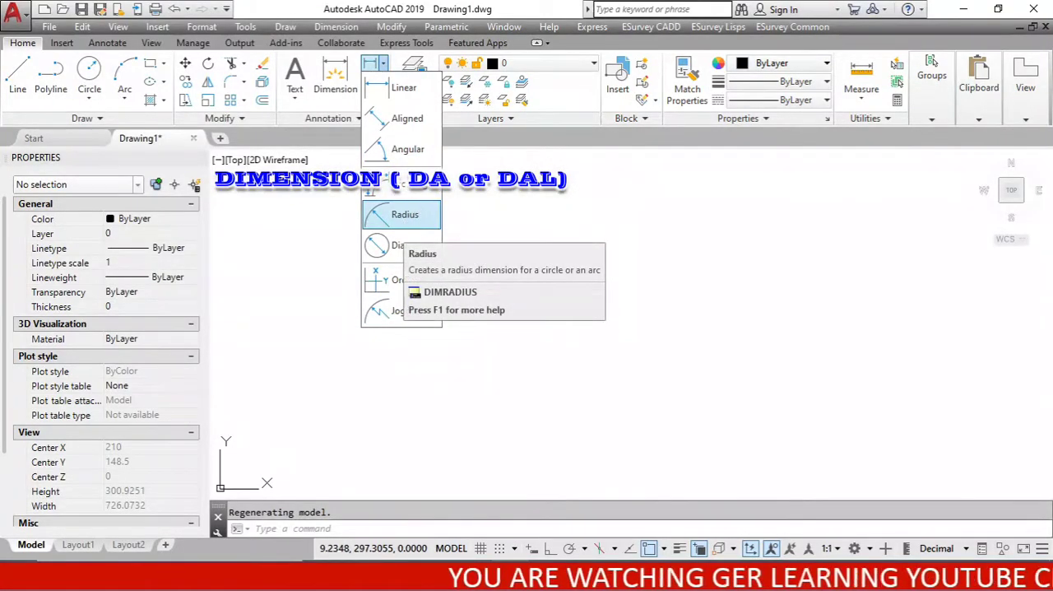
left_click(609, 275)
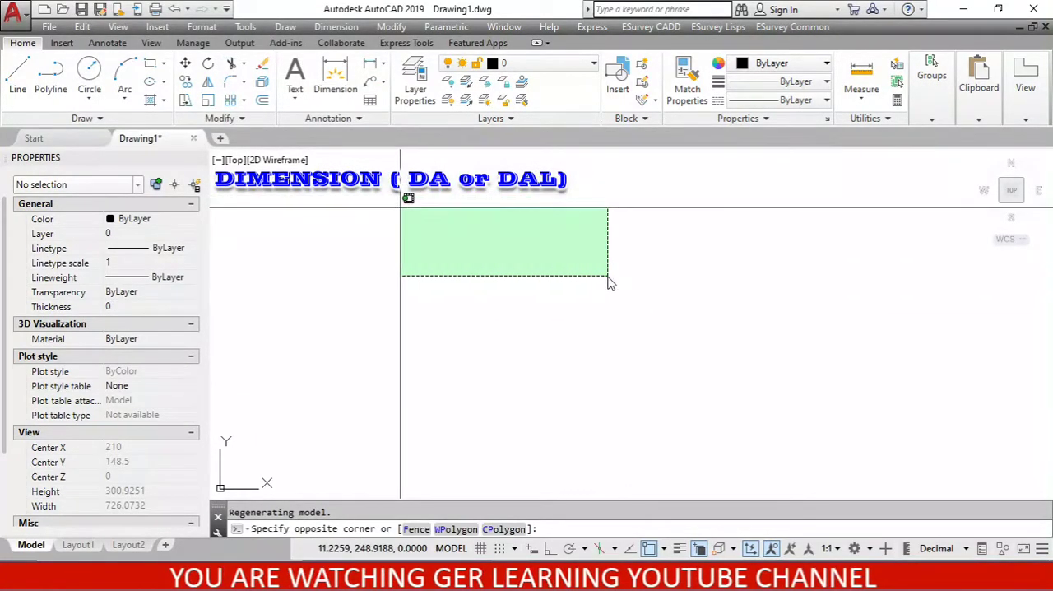
left_click(401, 207)
left_click(336, 26)
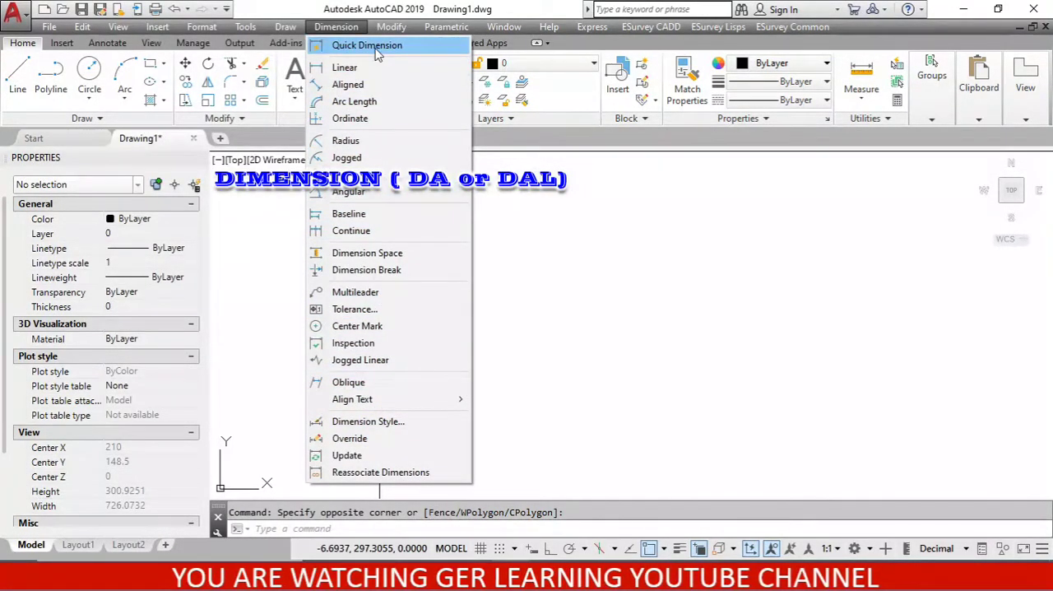
left_click(572, 300)
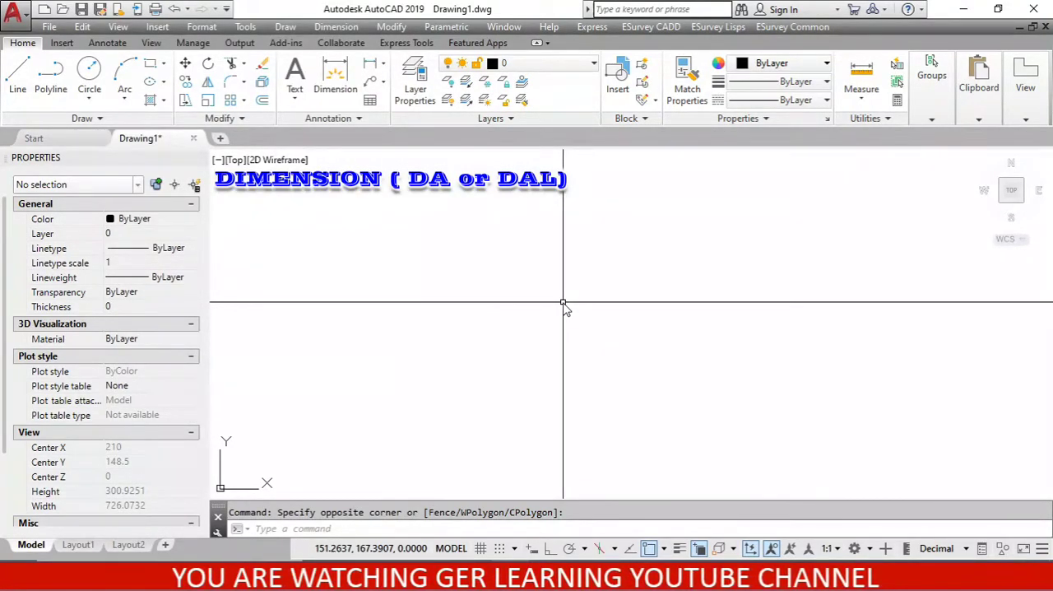
Draw a rectangle about 82 units wide and 74 units high in the left part of the drawing area.
type("REC")
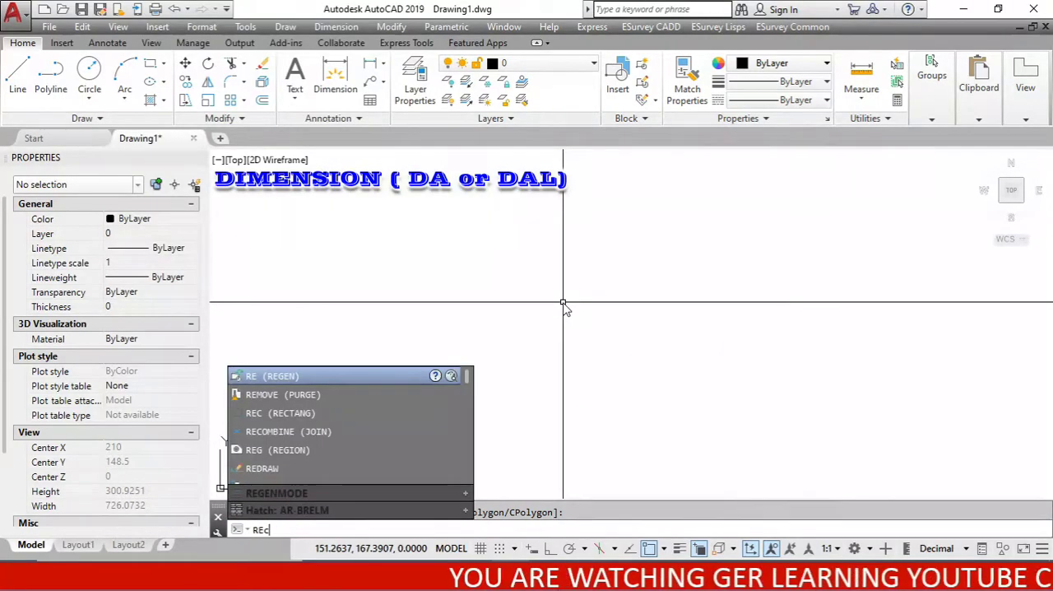
key("Return")
left_click(365, 388)
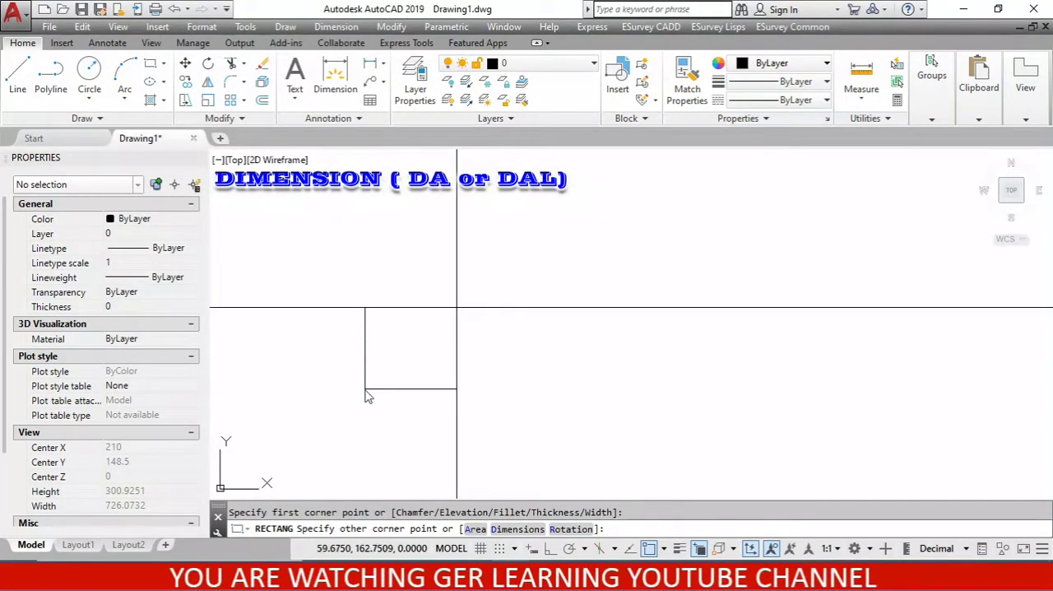
left_click(460, 302)
Draw a circle to the right of the rectangle, with a radius slightly over half the rectangle's width.
type("C")
key("Return")
left_click(597, 358)
left_click(613, 310)
Draw an upward-bulging three-point arc to the upper right of the circle.
type("A")
key("Return")
left_click(709, 321)
left_click(777, 255)
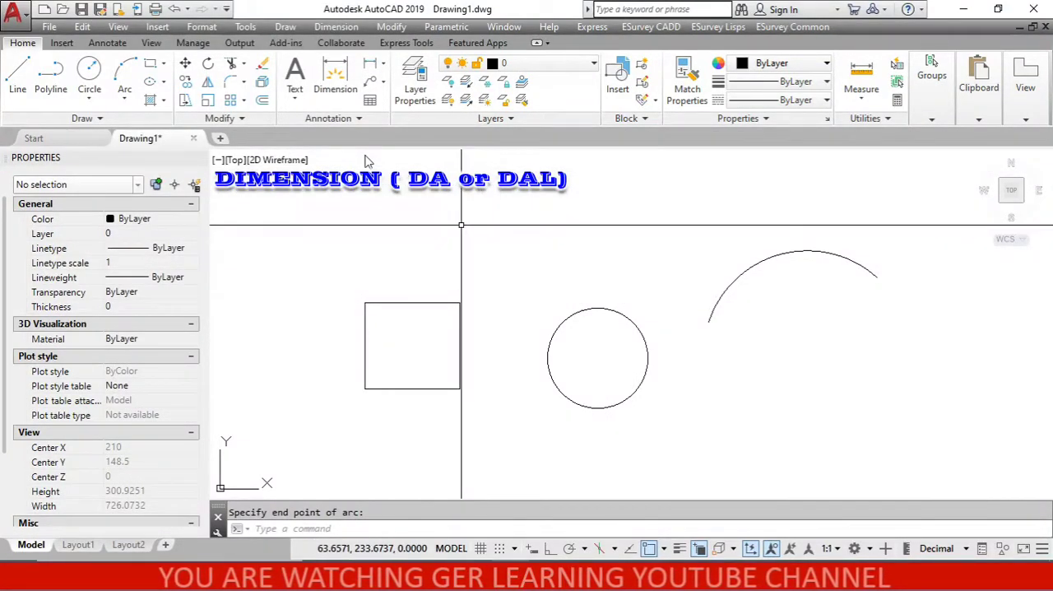
Add a Quick Dimension for the rectangle's width, with the dimension line just above its upper edge.
left_click(336, 26)
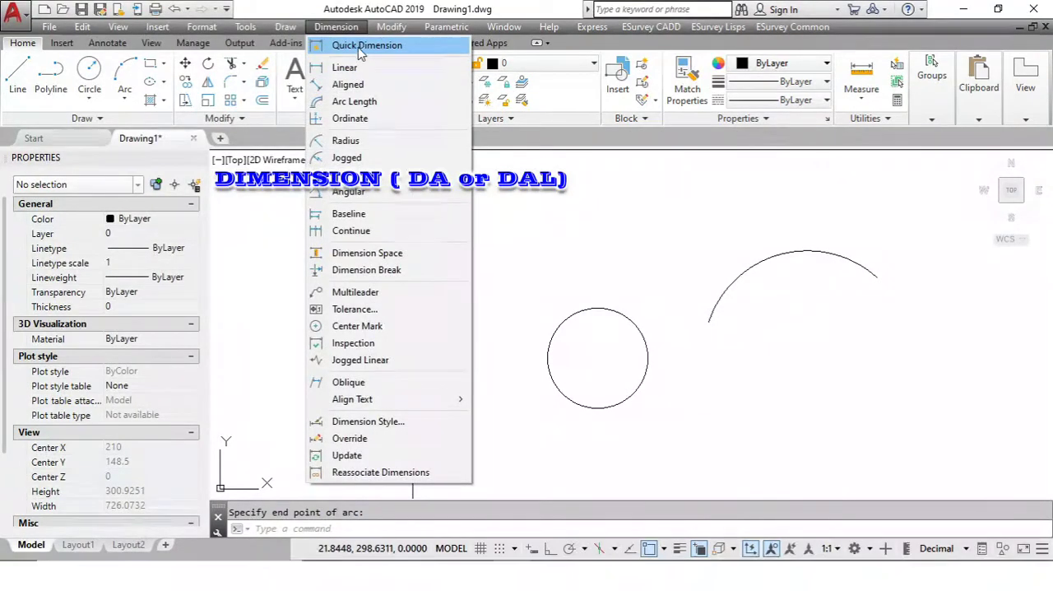
left_click(360, 49)
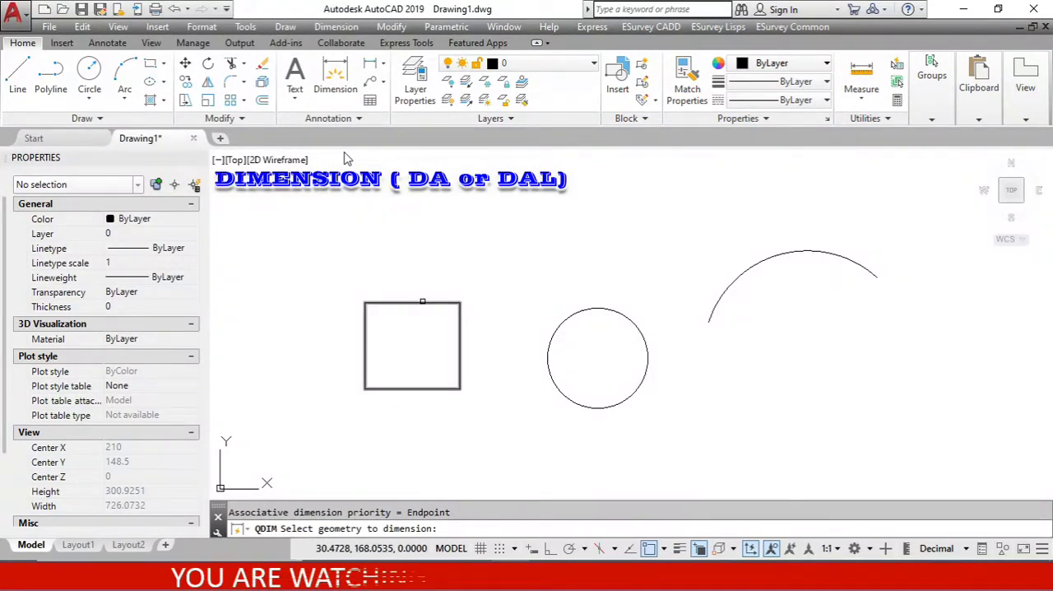
left_click(423, 304)
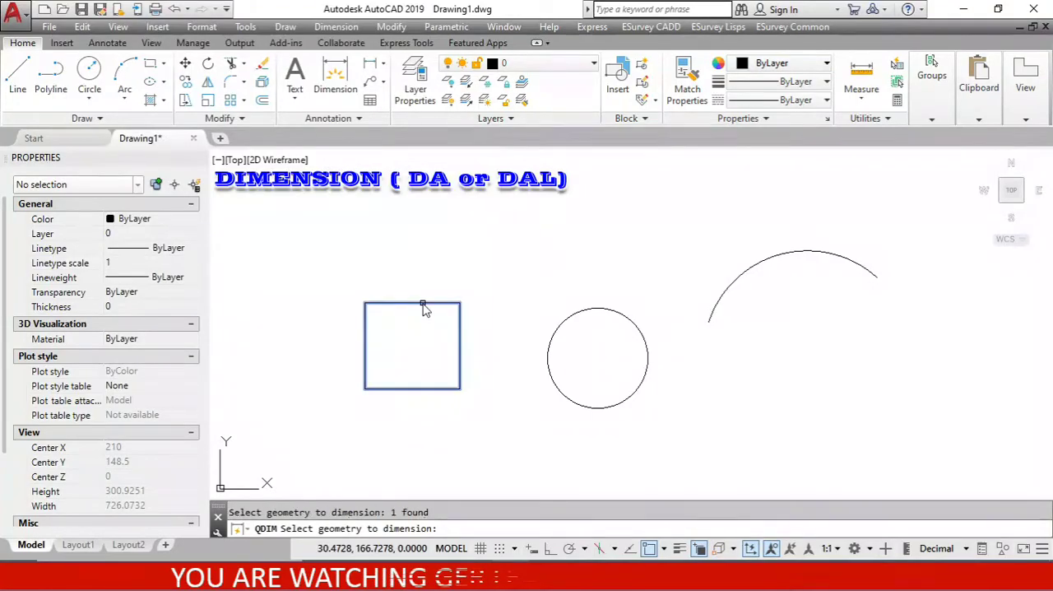
key("Return")
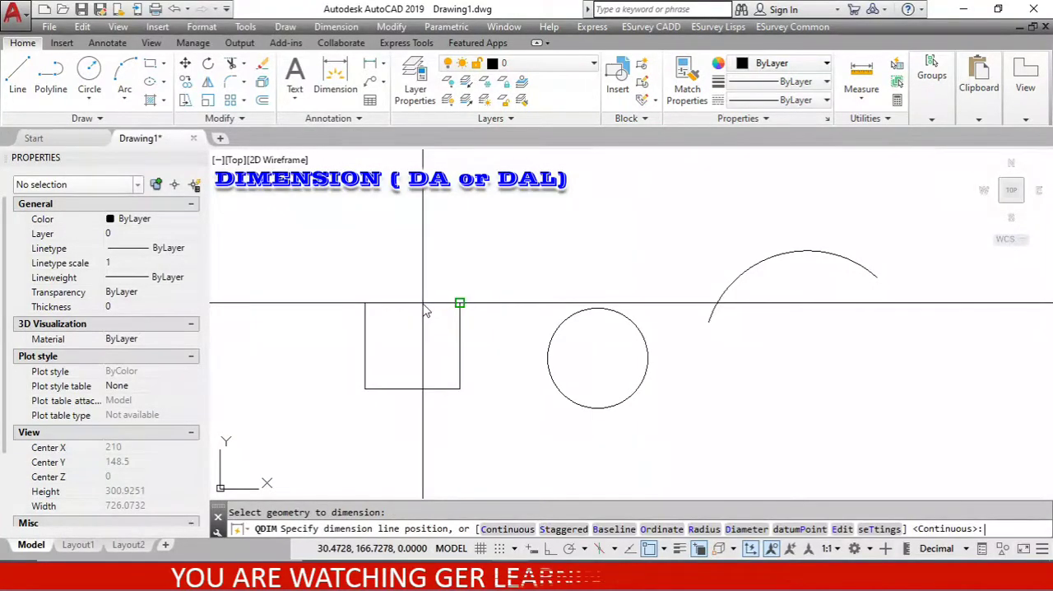
scroll(425, 309, "up", 2)
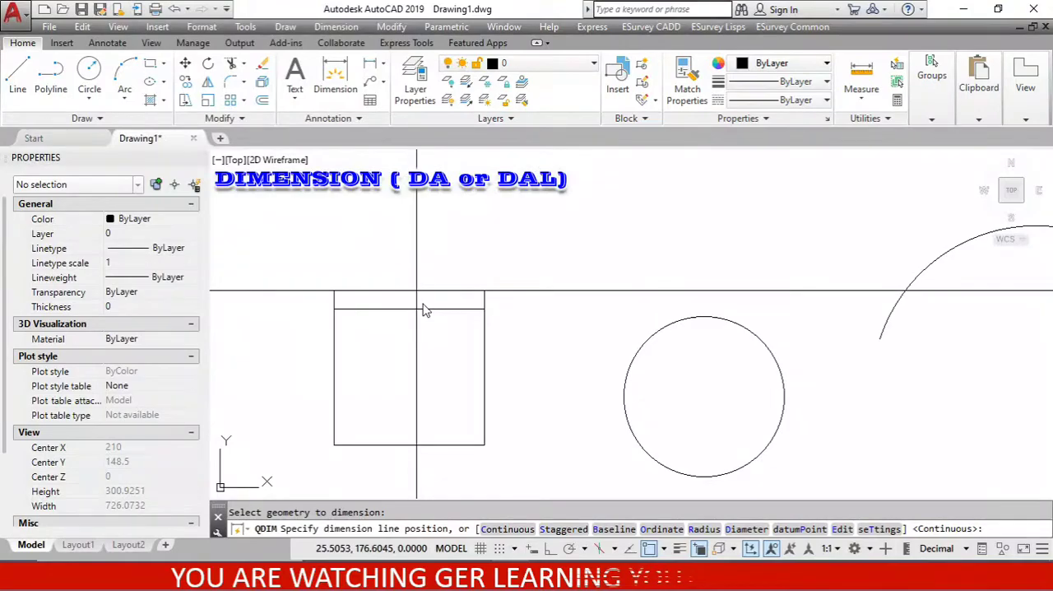
left_click(420, 301)
scroll(418, 294, "up", 6)
scroll(418, 294, "down", 4)
scroll(417, 299, "up", 2)
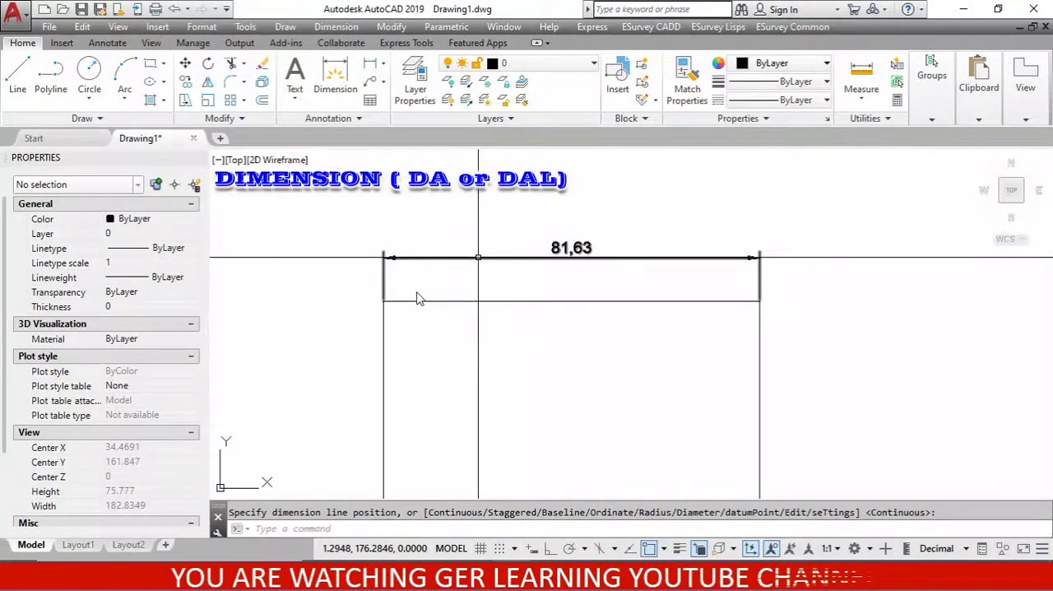
scroll(417, 299, "down", 6)
scroll(418, 299, "up", 4)
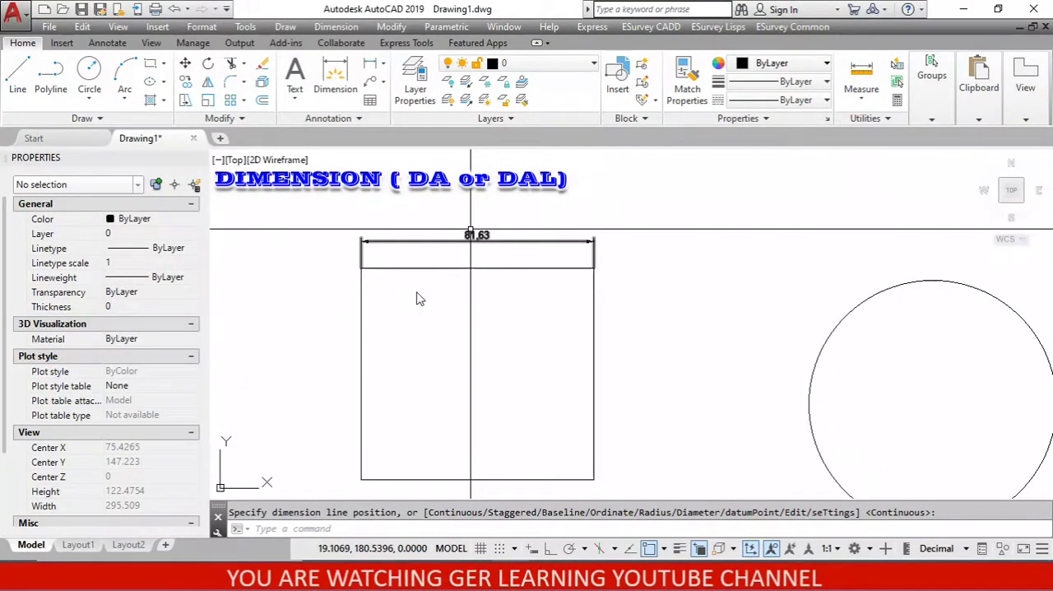
scroll(417, 298, "down", 2)
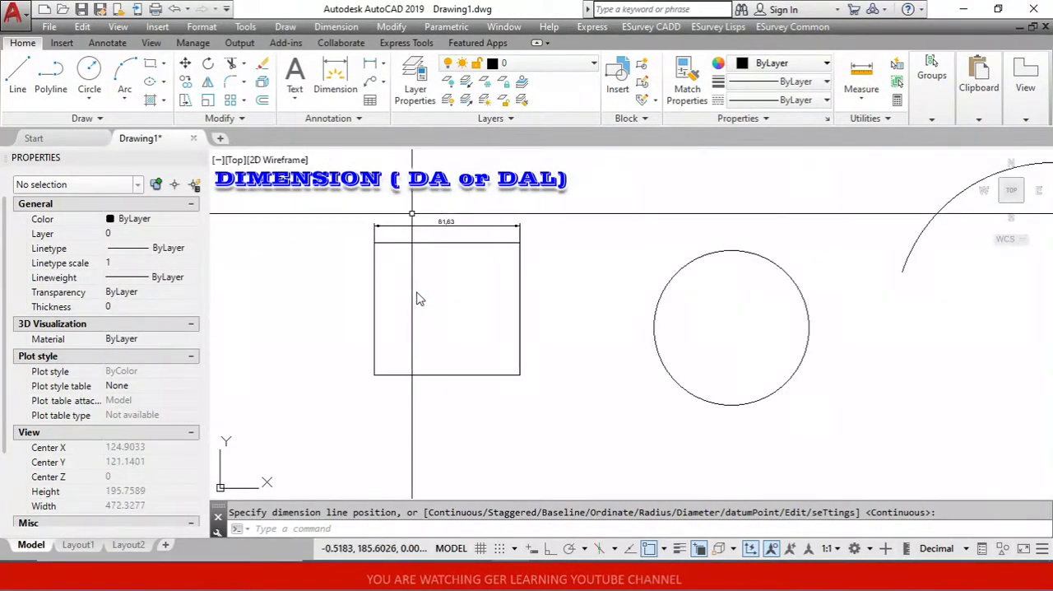
Add a Quick Dimension for the rectangle's height, with the dimension line just left of its left edge.
left_click(335, 26)
left_click(367, 46)
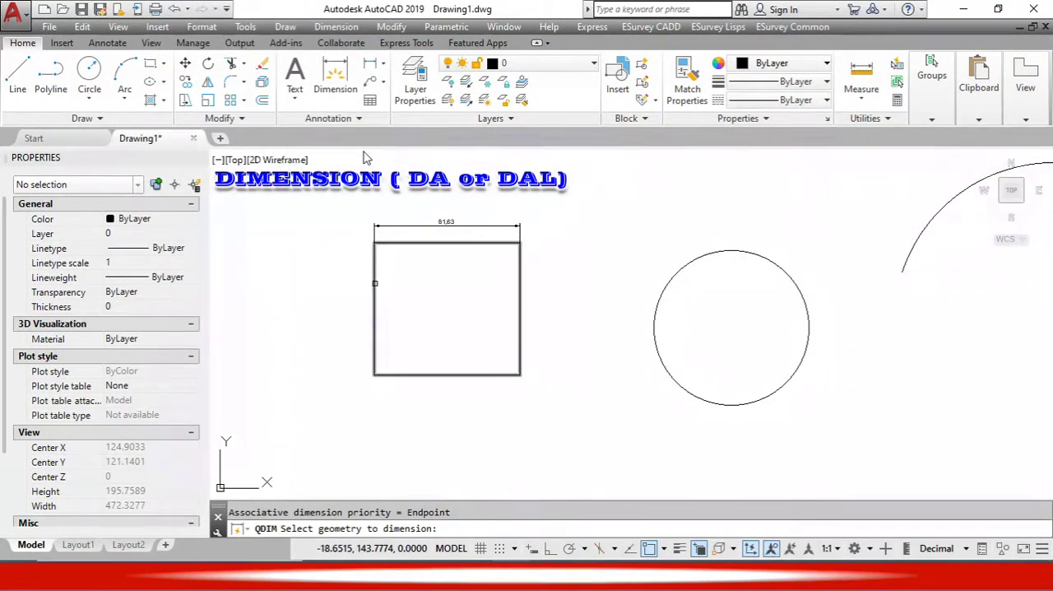
left_click(374, 288)
scroll(375, 288, "up", 4)
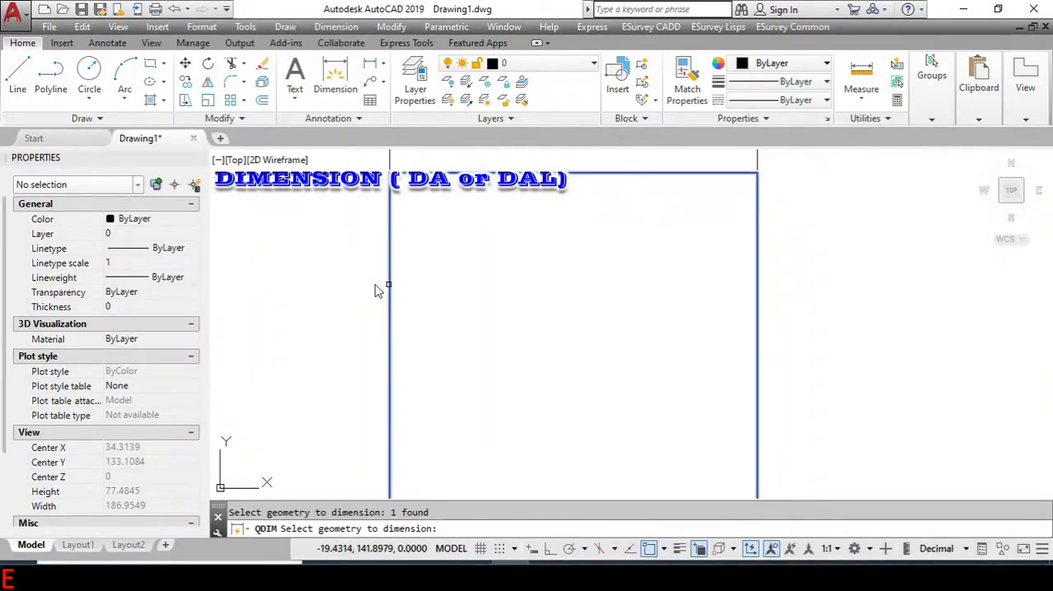
scroll(376, 288, "down", 3)
key("Return")
scroll(376, 289, "up", 2)
scroll(376, 290, "down", 2)
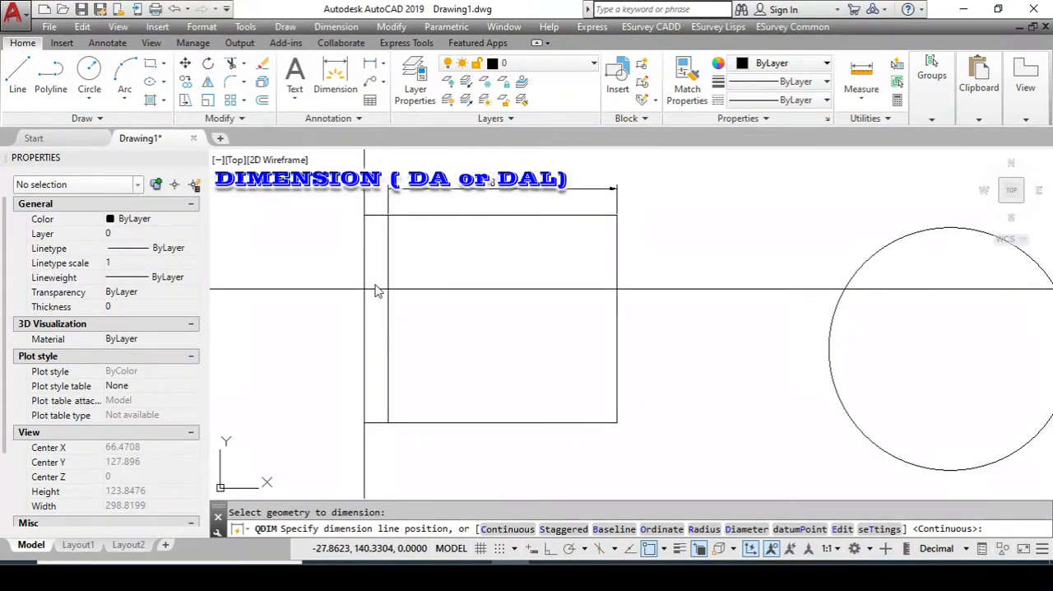
left_click(359, 290)
scroll(362, 293, "up", 3)
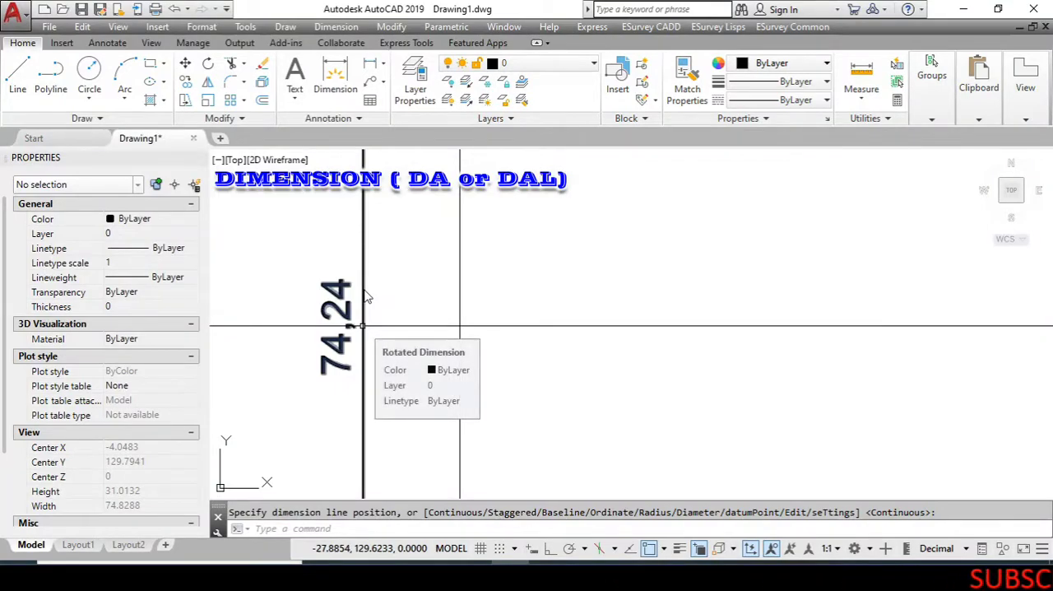
scroll(367, 296, "down", 4)
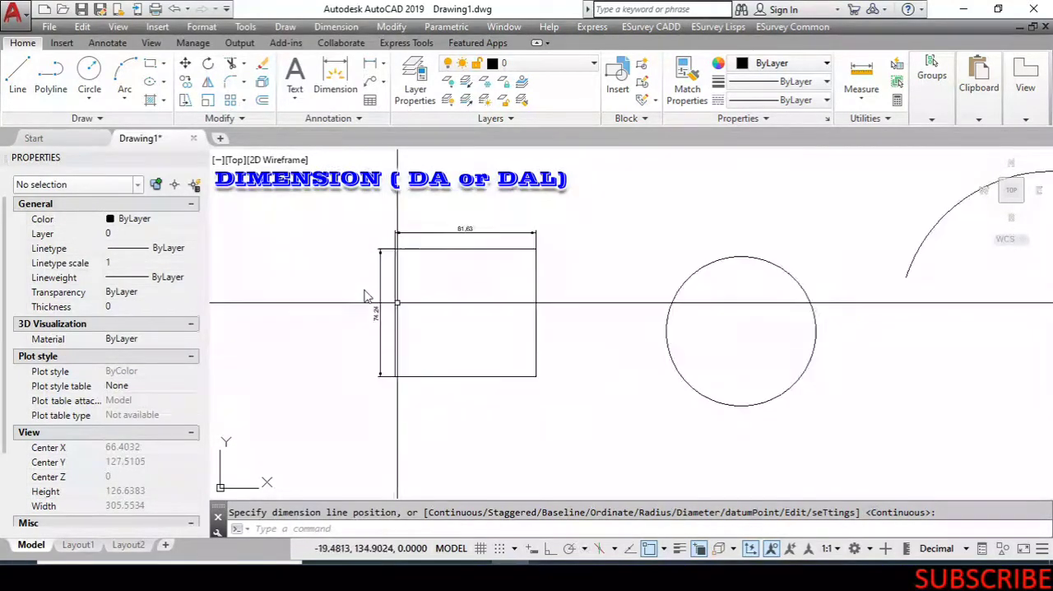
key("ctrl+z")
Set the uniform background of the 2D model space to Black in the drawing window color options.
type("OP")
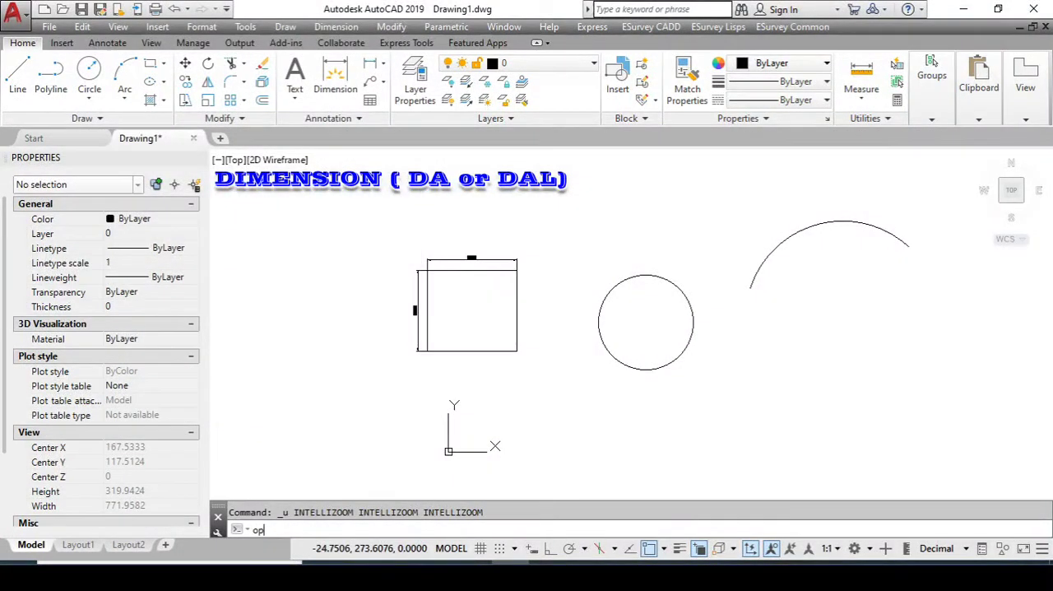
key("Return")
left_click(344, 337)
left_click(671, 119)
left_click(630, 220)
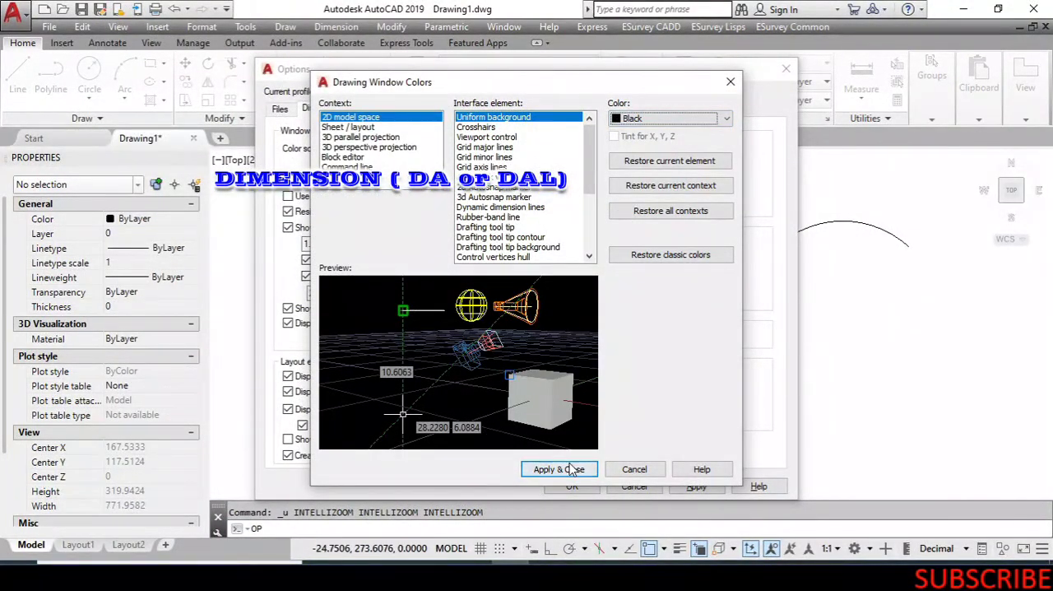
left_click(573, 469)
left_click(585, 488)
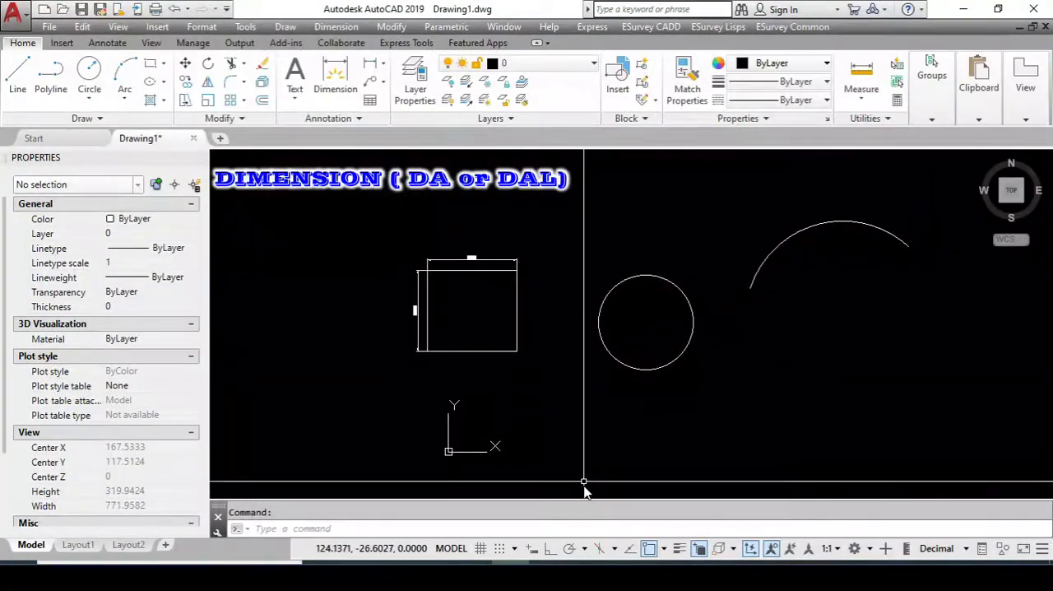
Add a vertical linear dimension from the rectangle's upper-left corner to its lower-right corner, placed left of the existing height dimension.
left_click(345, 27)
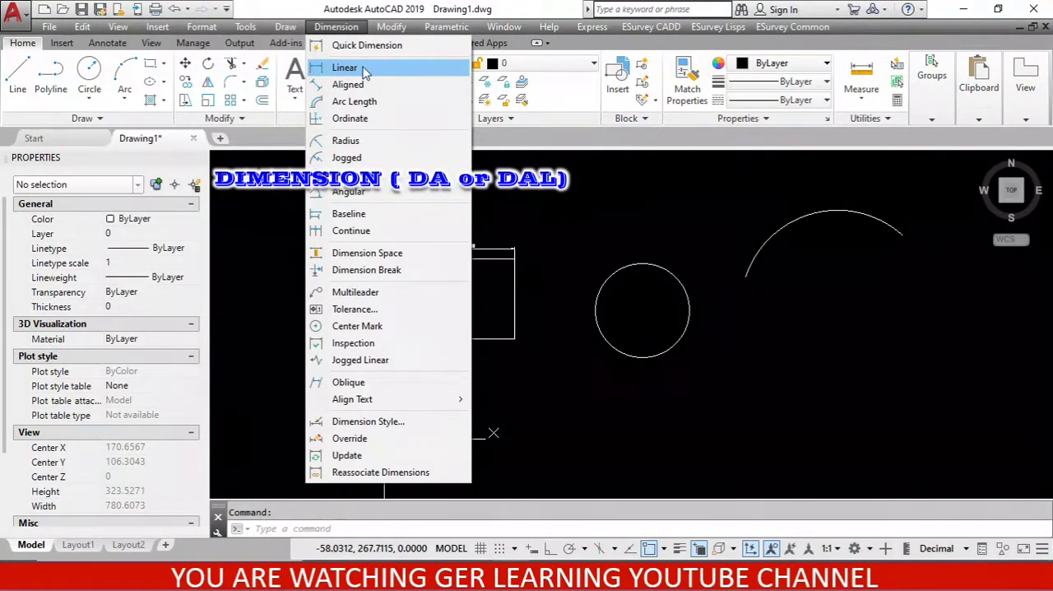
left_click(366, 70)
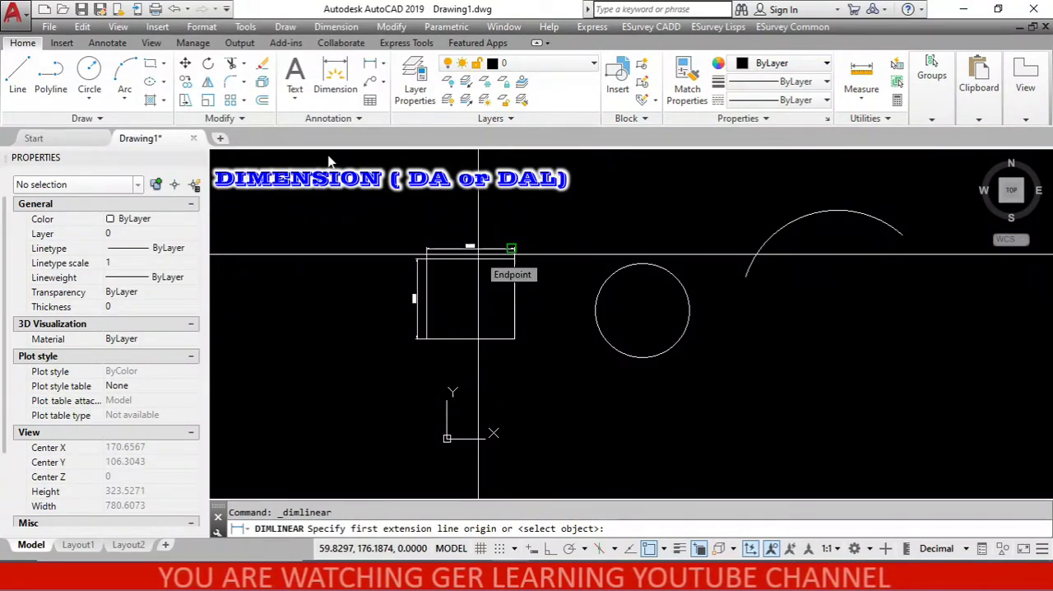
scroll(470, 258, "up", 2)
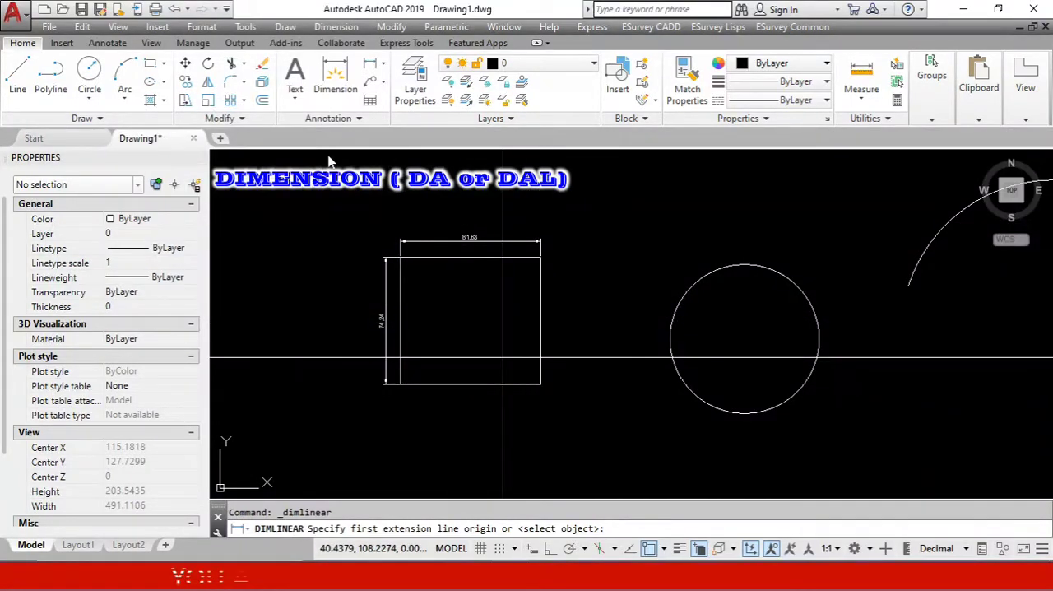
scroll(314, 298, "up", 10)
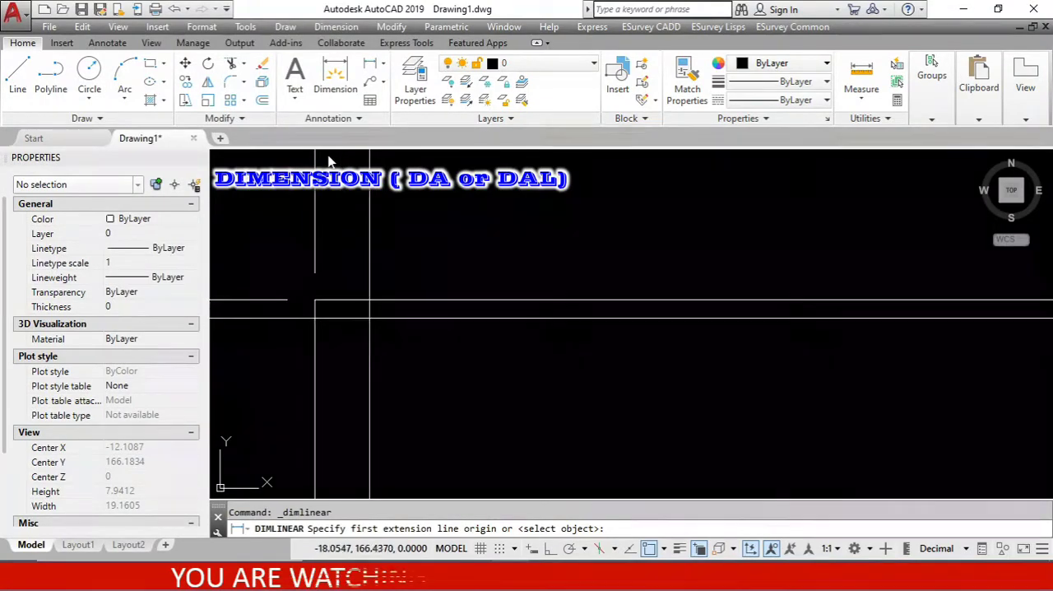
left_click(315, 298)
scroll(366, 306, "down", 6)
scroll(369, 307, "down", 8)
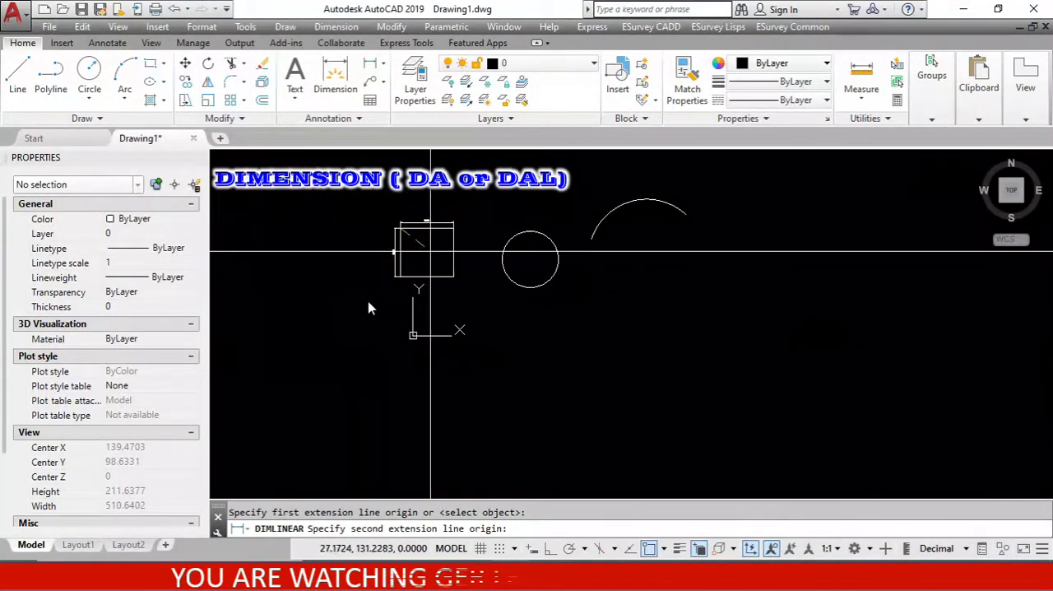
scroll(368, 308, "up", 4)
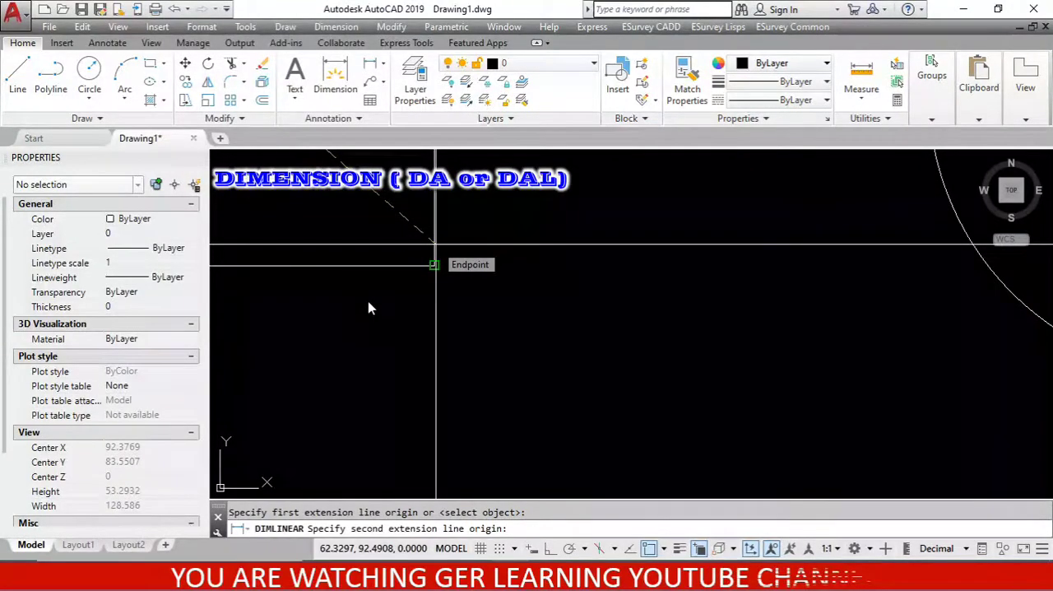
left_click(436, 245)
scroll(647, 359, "down", 8)
scroll(580, 321, "up", 4)
scroll(564, 333, "up", 2)
scroll(565, 333, "down", 4)
scroll(564, 333, "up", 8)
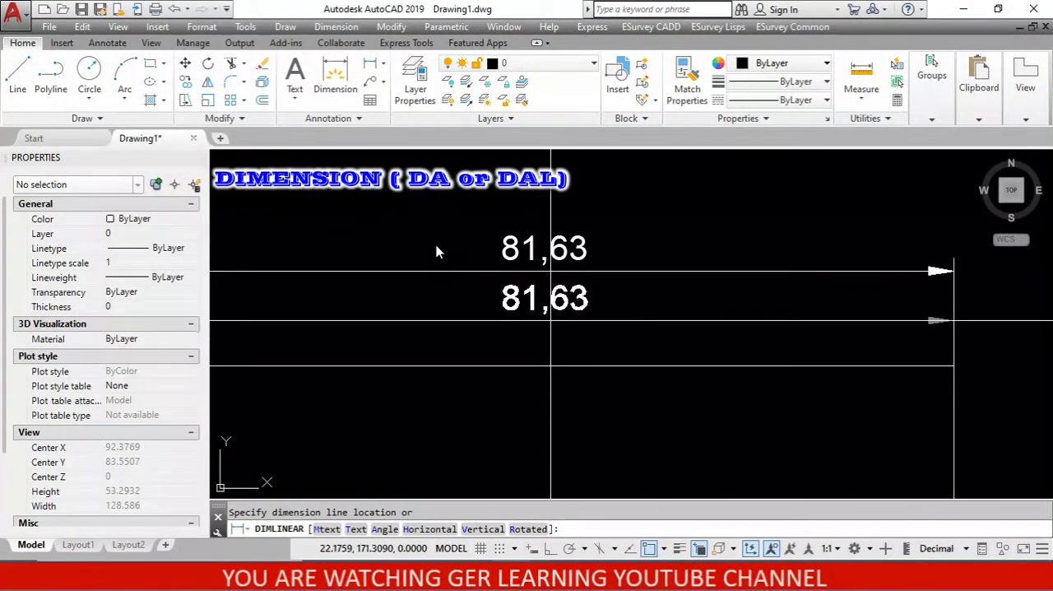
scroll(543, 338, "down", 8)
scroll(539, 341, "up", 4)
scroll(537, 345, "up", 5)
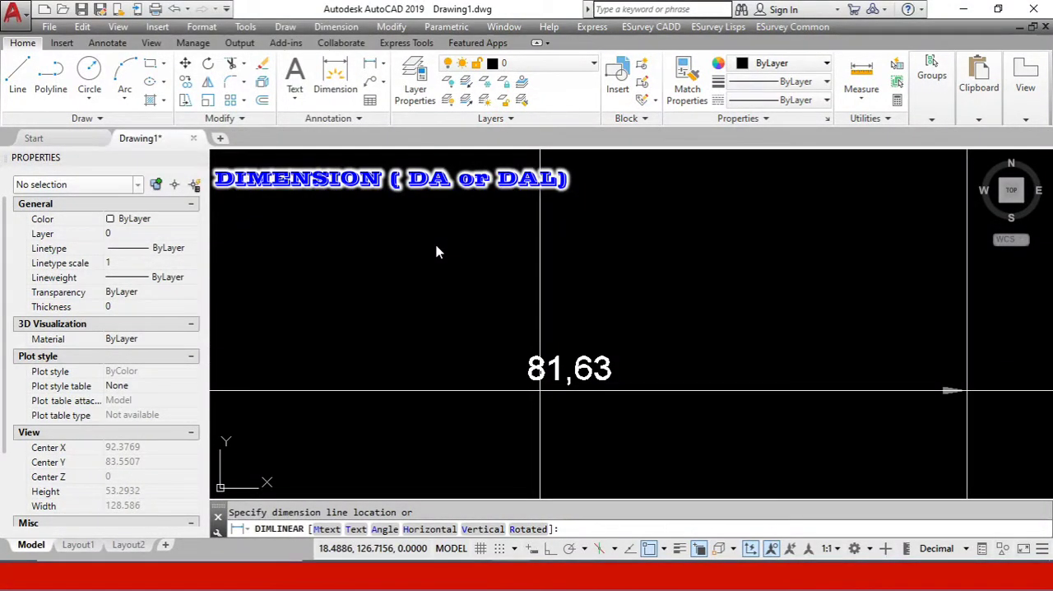
scroll(494, 362, "down", 8)
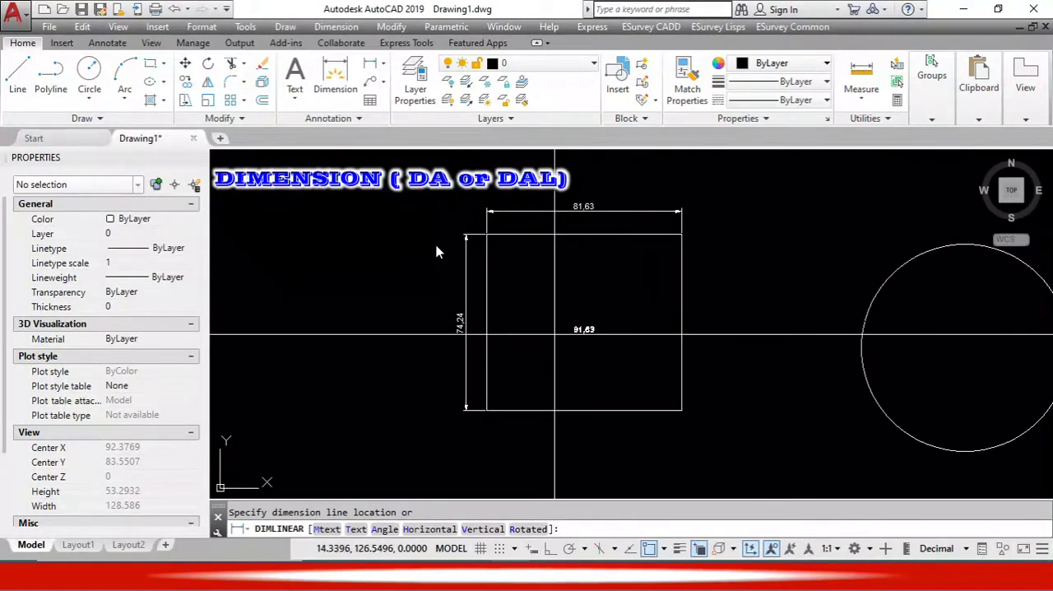
scroll(438, 337, "up", 5)
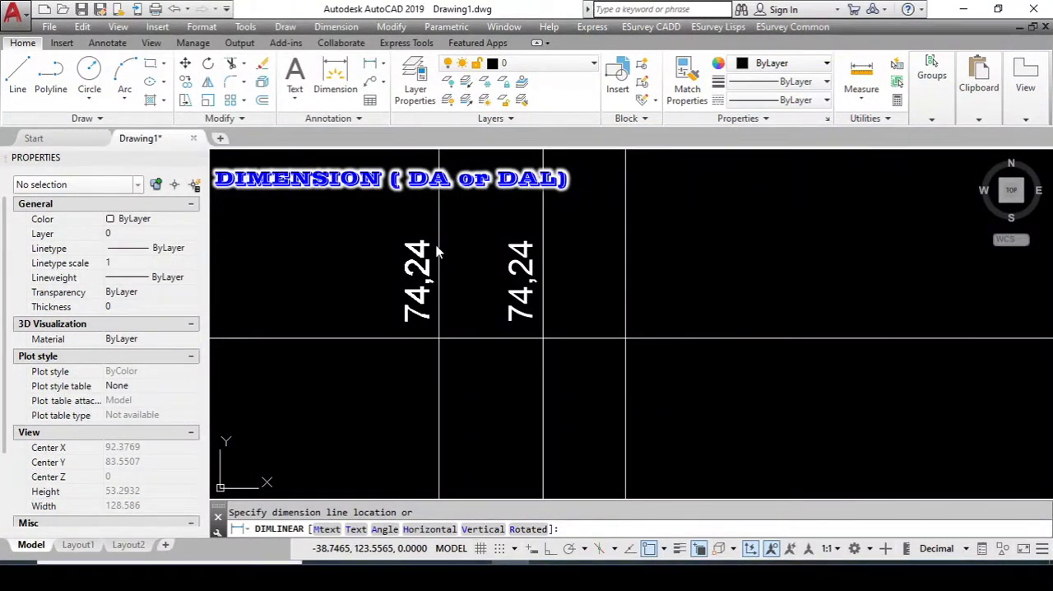
scroll(437, 251, "down", 3)
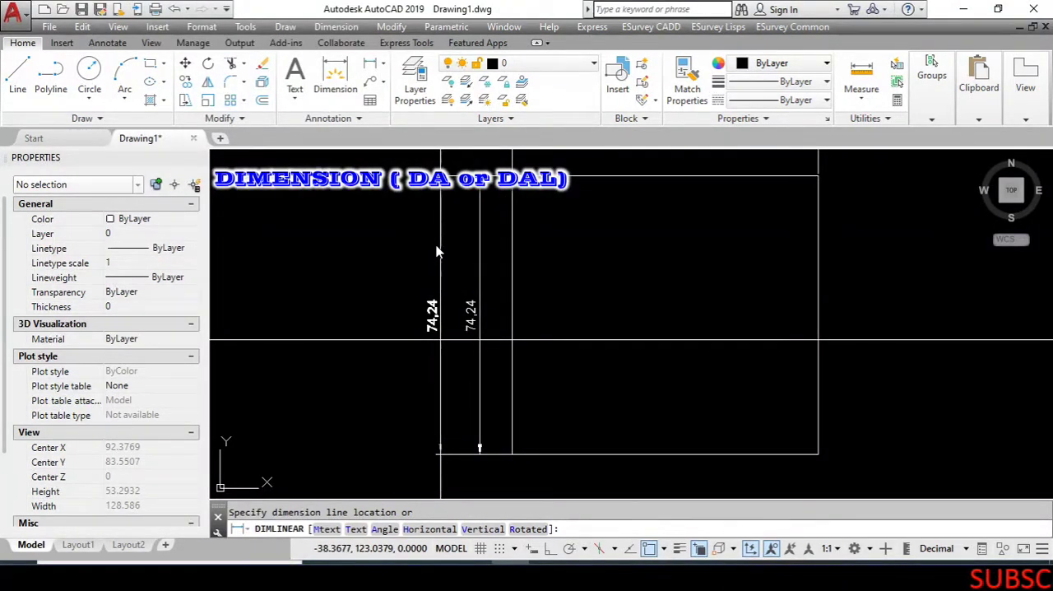
left_click(434, 321)
scroll(442, 346, "down", 5)
scroll(439, 361, "up", 2)
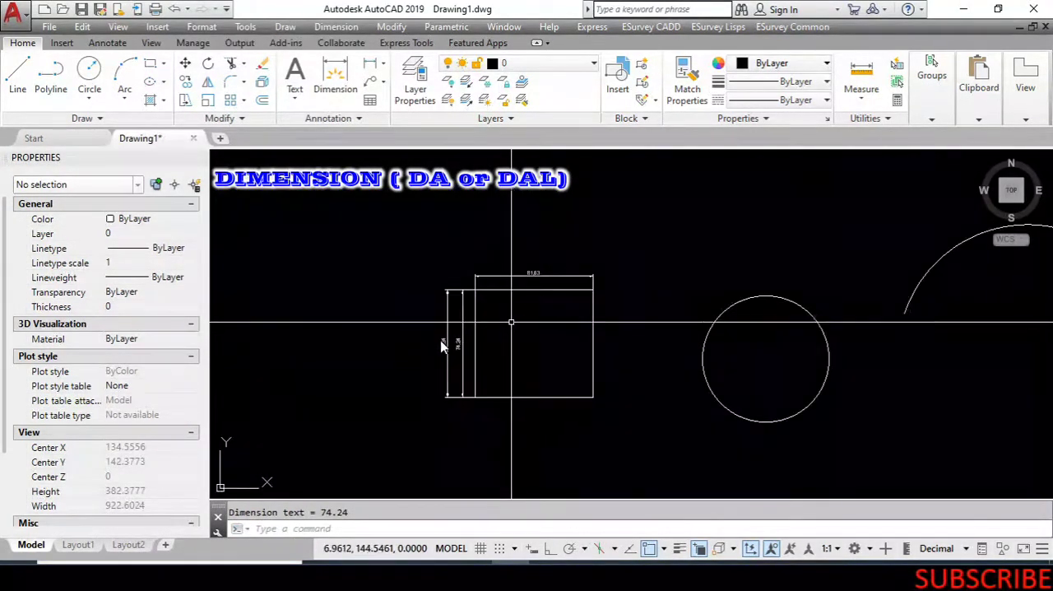
Draw a sloped line about 134 units long, descending to the right, in the empty space above the rectangle and circle.
scroll(441, 346, "up", 2)
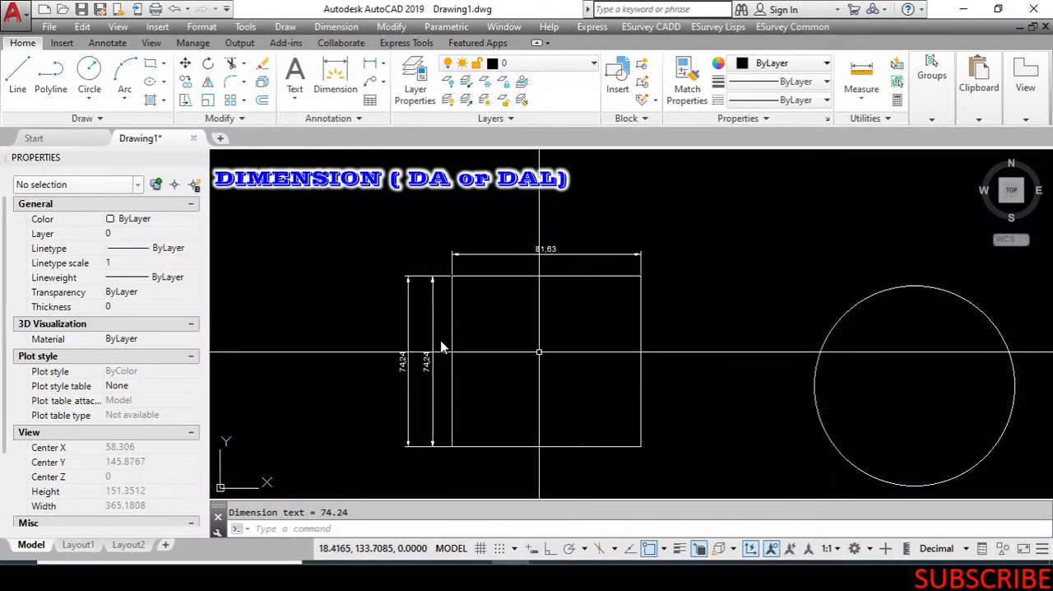
scroll(440, 346, "down", 2)
scroll(511, 349, "down", 2)
type("l")
key("Return")
scroll(549, 296, "down", 2)
left_click(541, 236)
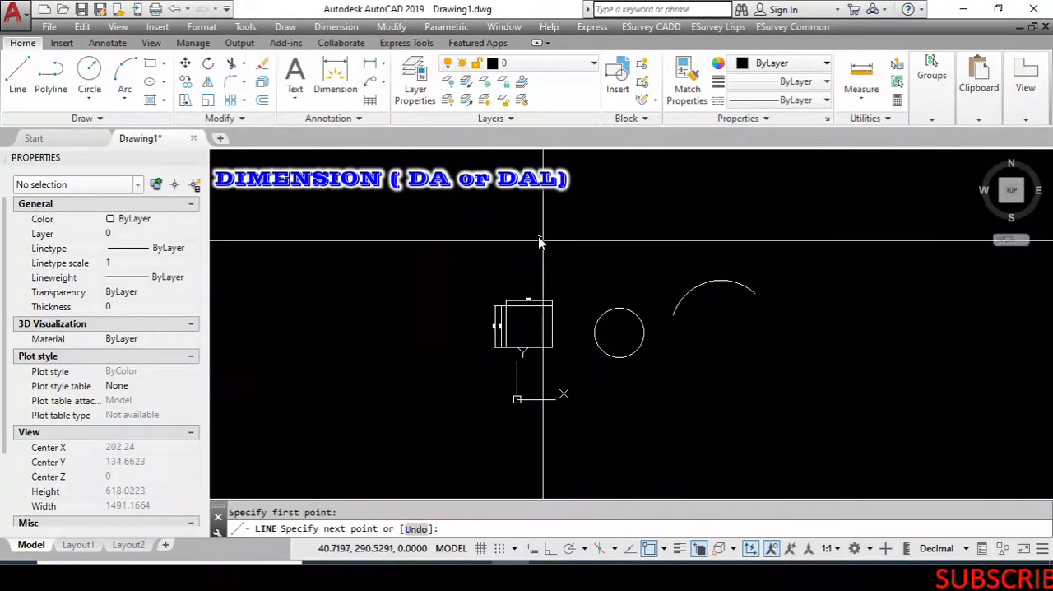
scroll(539, 239, "up", 2)
left_click(620, 274)
key("Return")
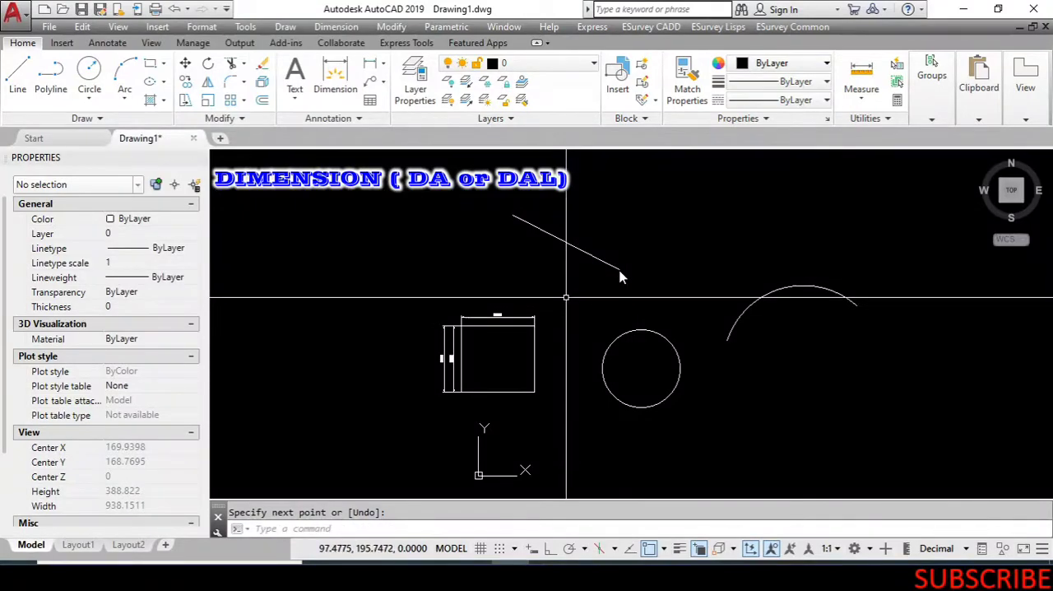
Try a linear dimension between the sloped line's two endpoints, previewing horizontal and vertical placements.
left_click(352, 27)
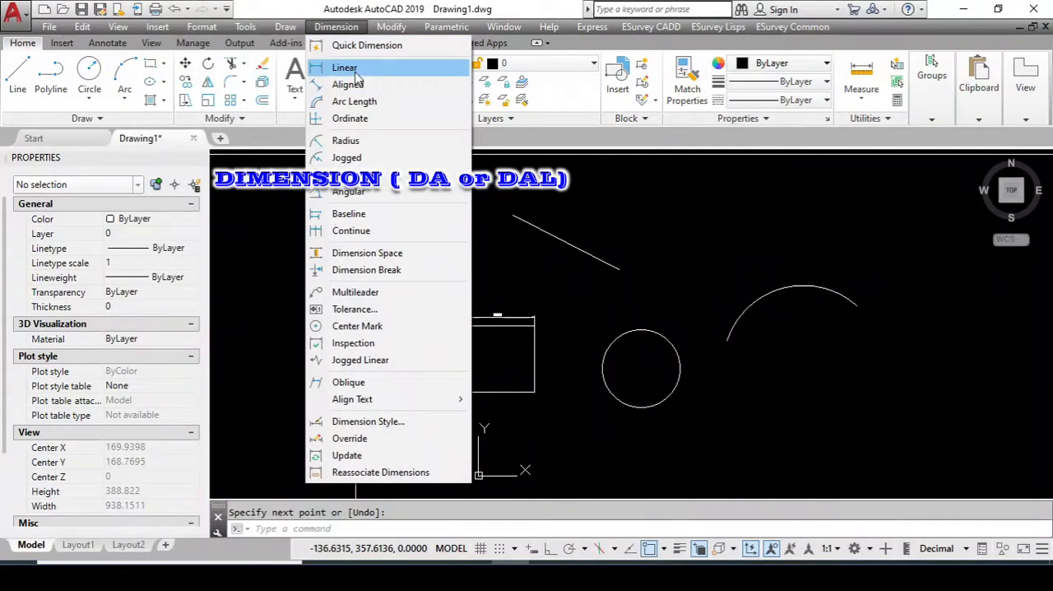
left_click(343, 66)
left_click(513, 216)
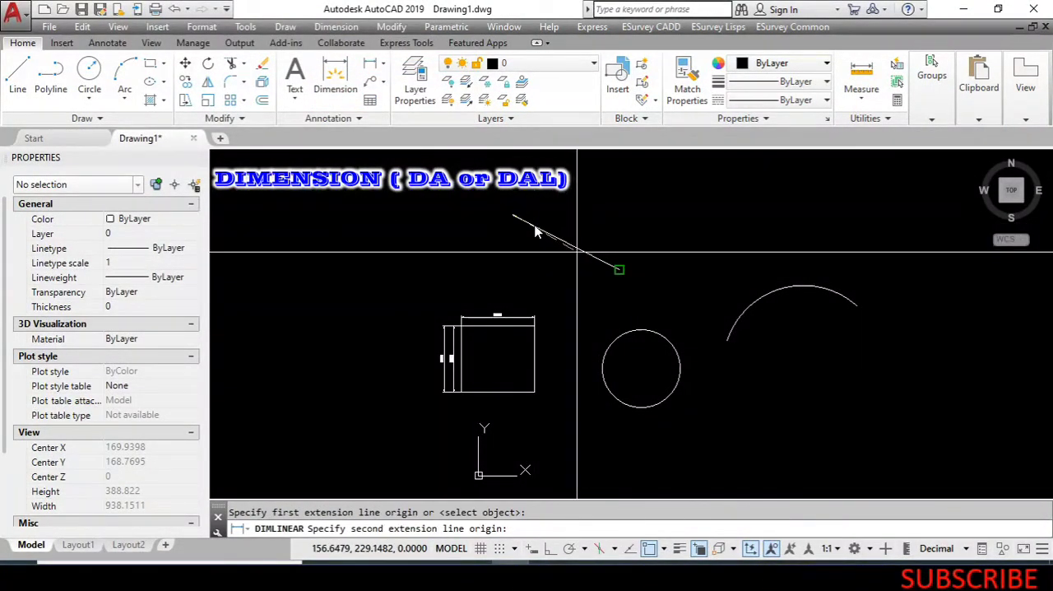
left_click(585, 260)
scroll(584, 259, "up", 6)
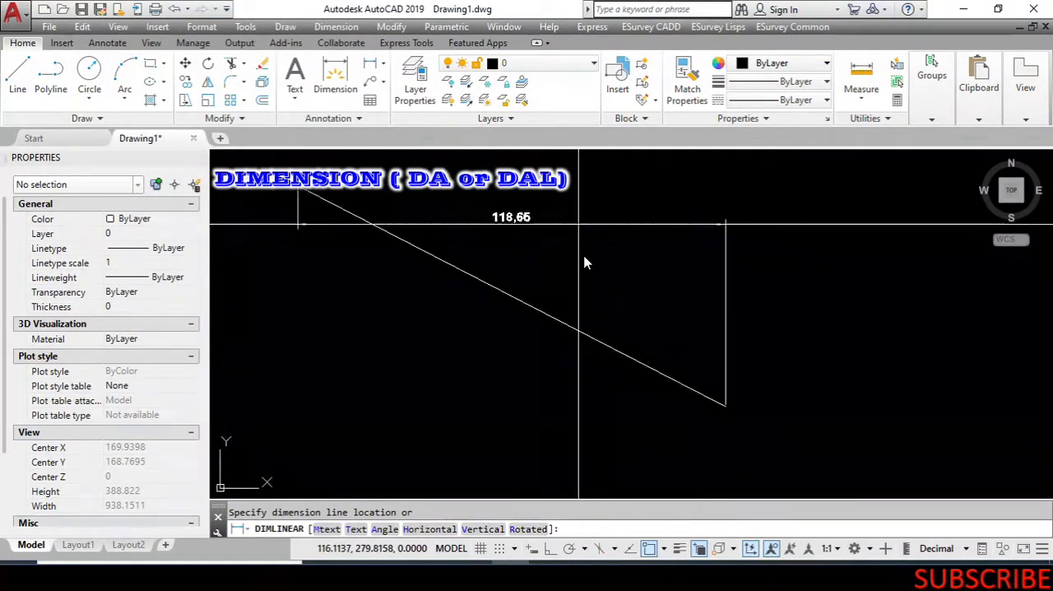
scroll(584, 262, "down", 3)
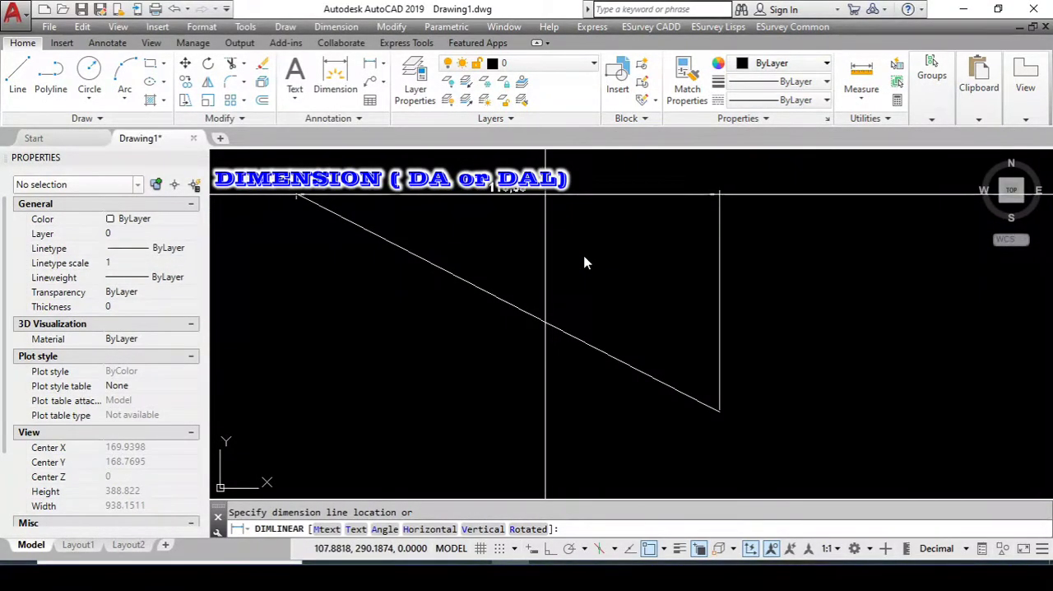
scroll(584, 261, "down", 3)
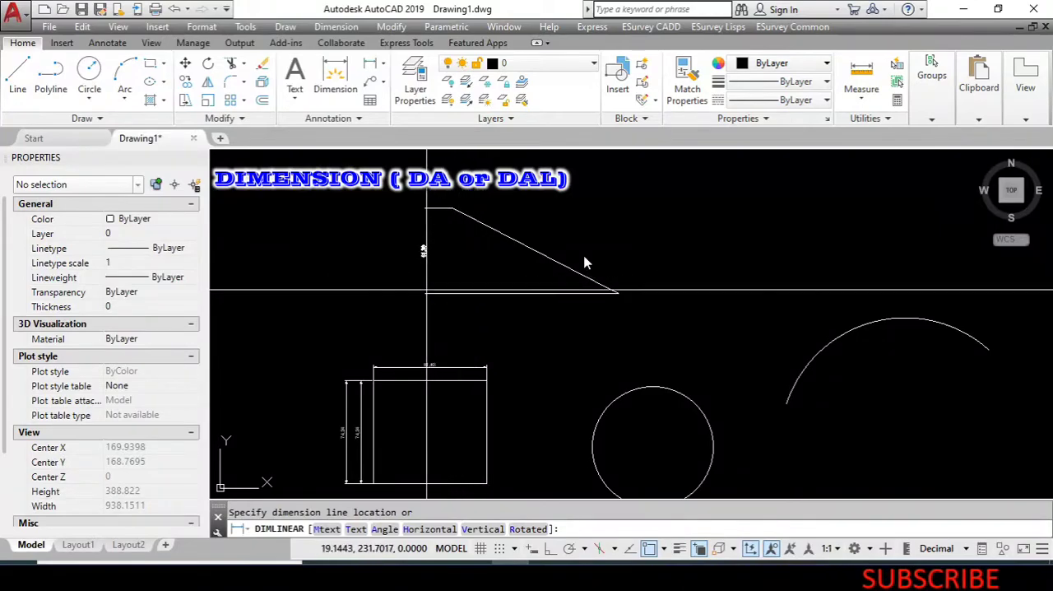
scroll(408, 292, "up", 4)
scroll(586, 261, "down", 3)
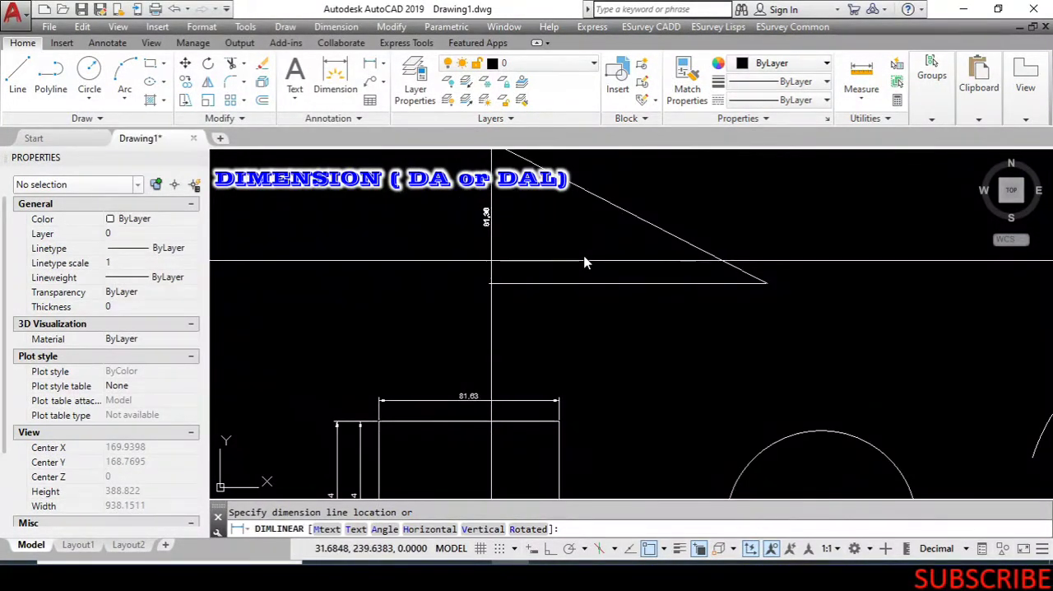
scroll(586, 261, "down", 2)
scroll(586, 261, "up", 6)
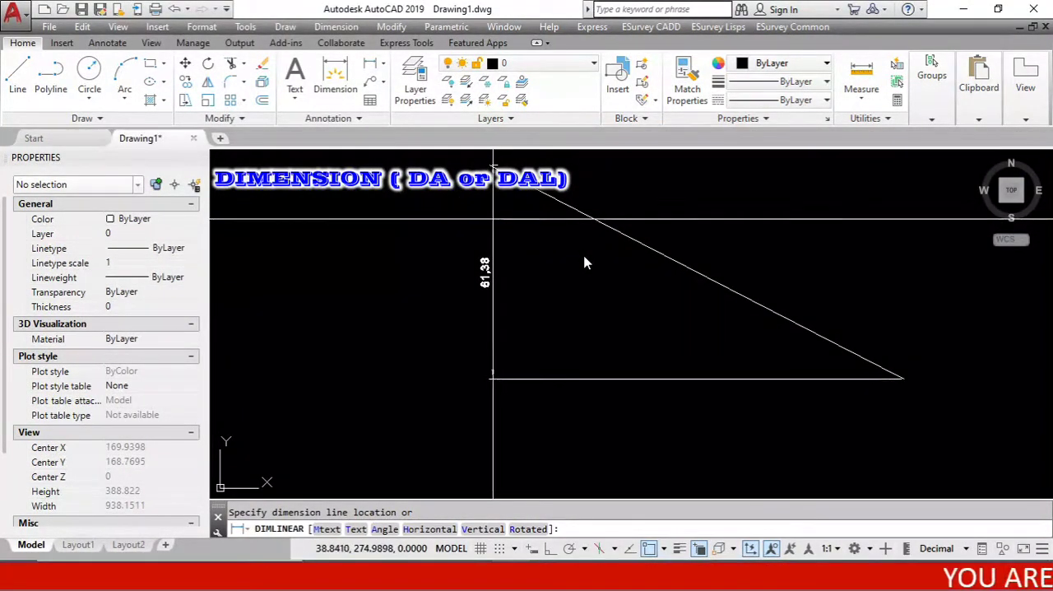
key("Escape")
scroll(586, 261, "down", 5)
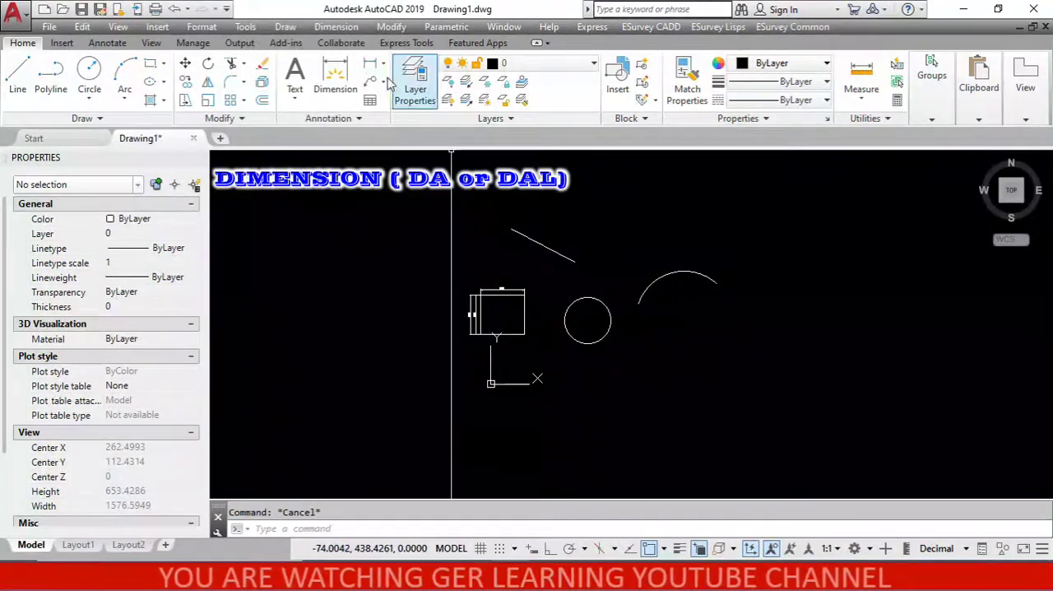
Add an aligned dimension between the sloped line's two endpoints, with the dimension line parallel to it on its upper side.
left_click(338, 27)
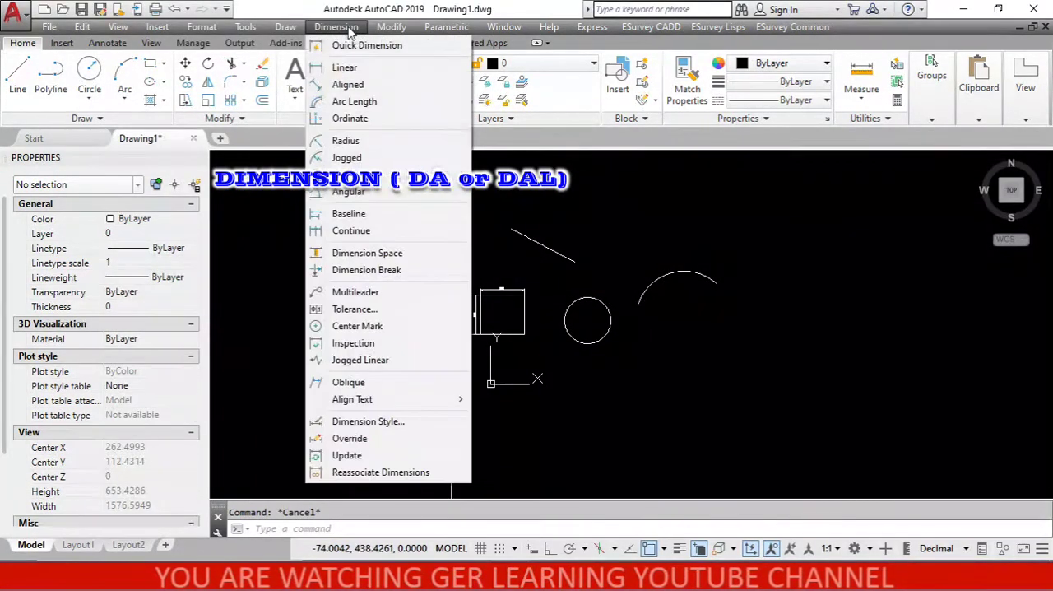
left_click(359, 85)
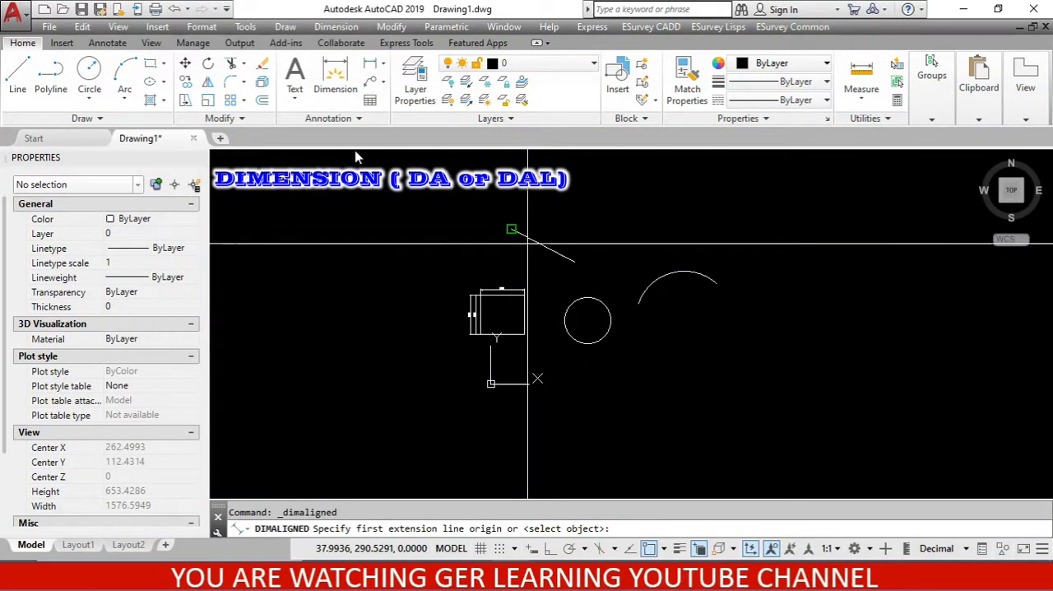
left_click(512, 230)
scroll(559, 263, "up", 6)
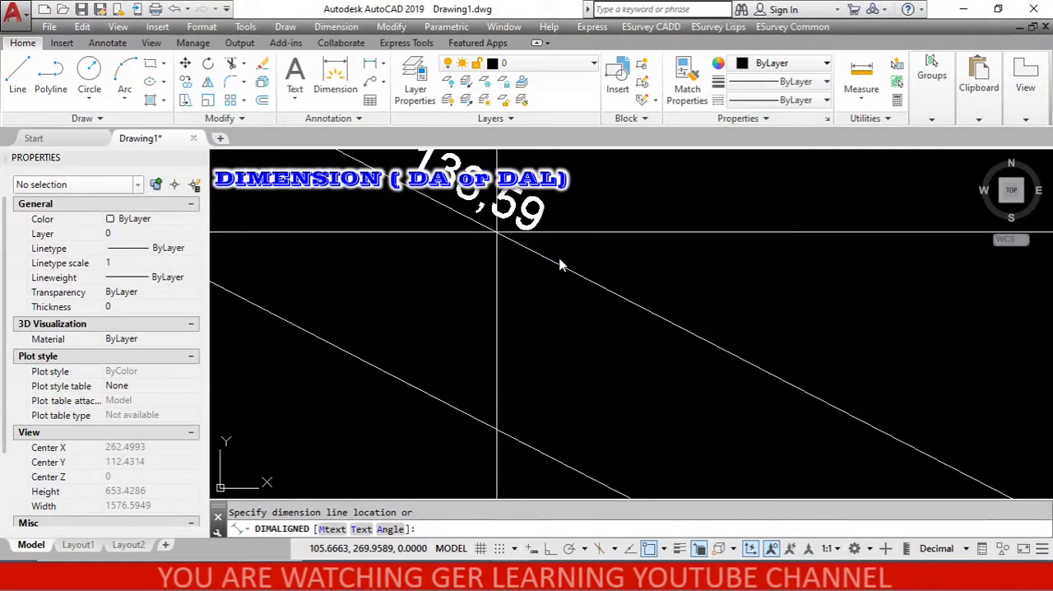
scroll(560, 263, "down", 3)
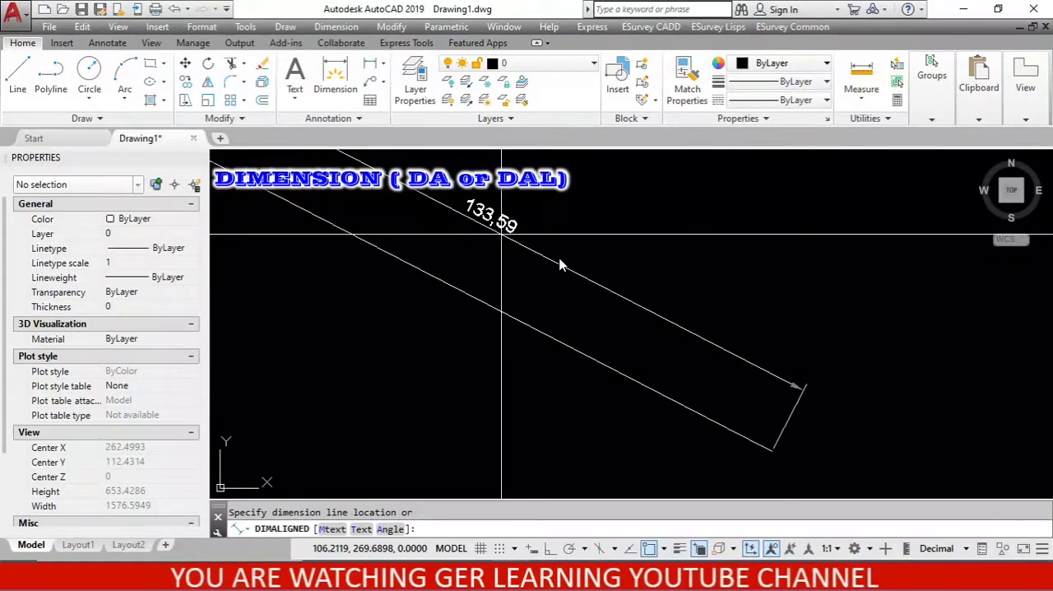
left_click(501, 235)
scroll(628, 224, "down", 4)
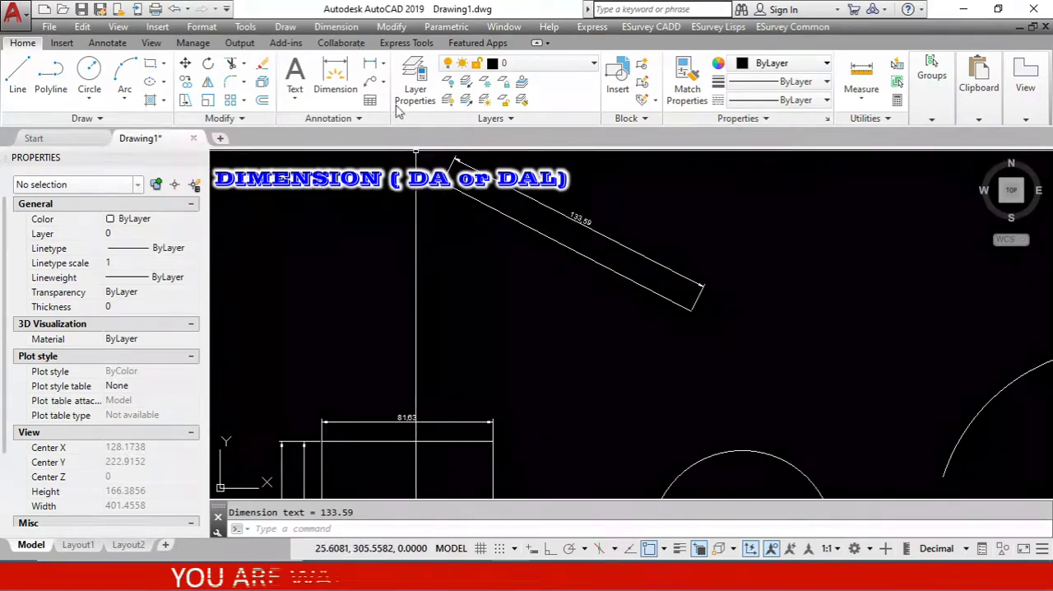
Add a second aligned dimension by selecting the sloped line as the object, with the dimension line on its lower side.
left_click(337, 27)
left_click(352, 82)
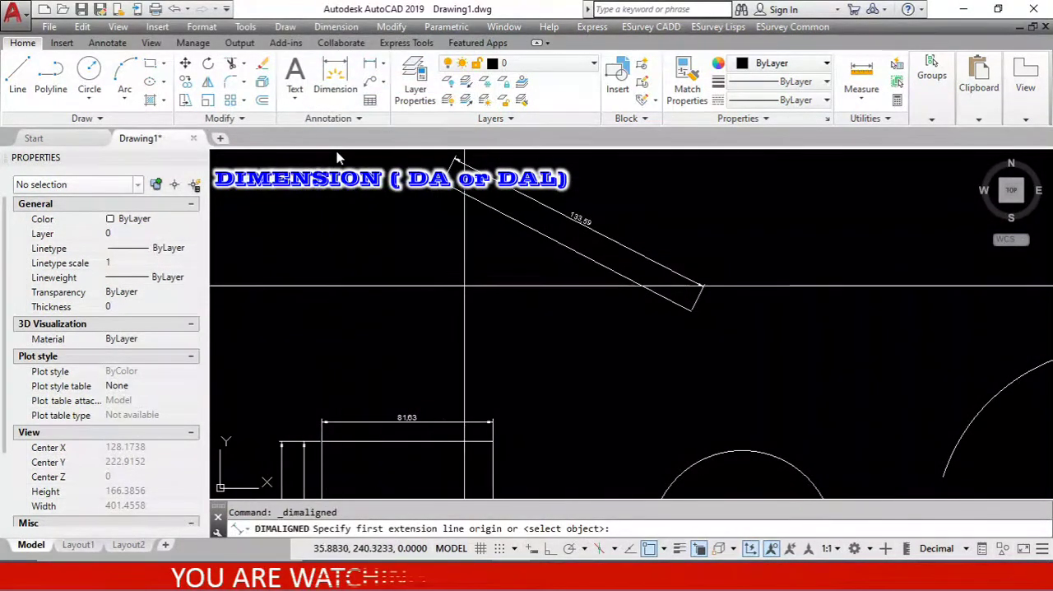
key("Return")
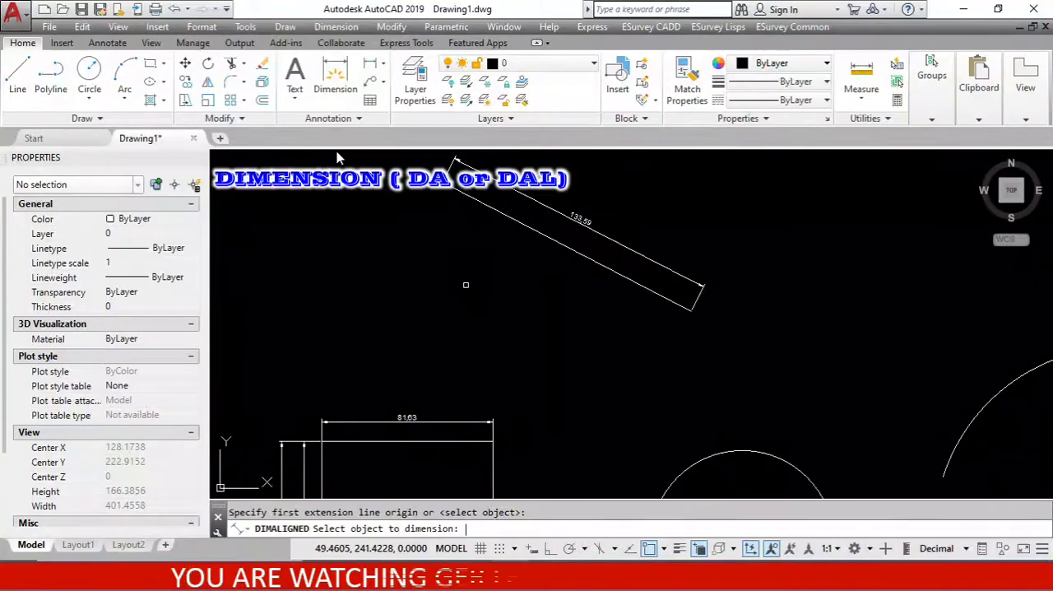
left_click(518, 221)
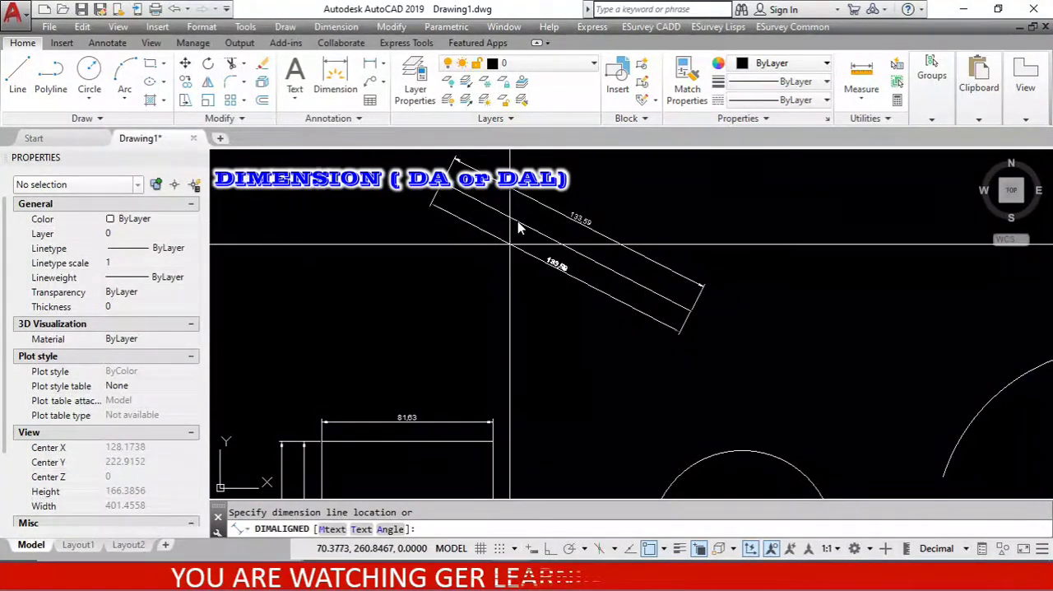
scroll(514, 245, "up", 2)
left_click(514, 246)
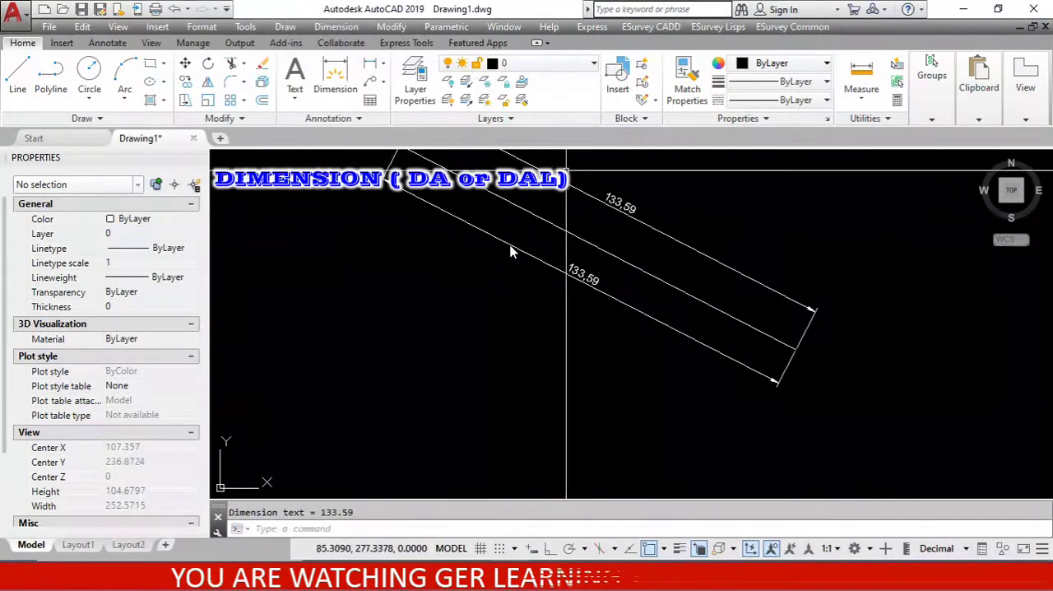
left_click(336, 26)
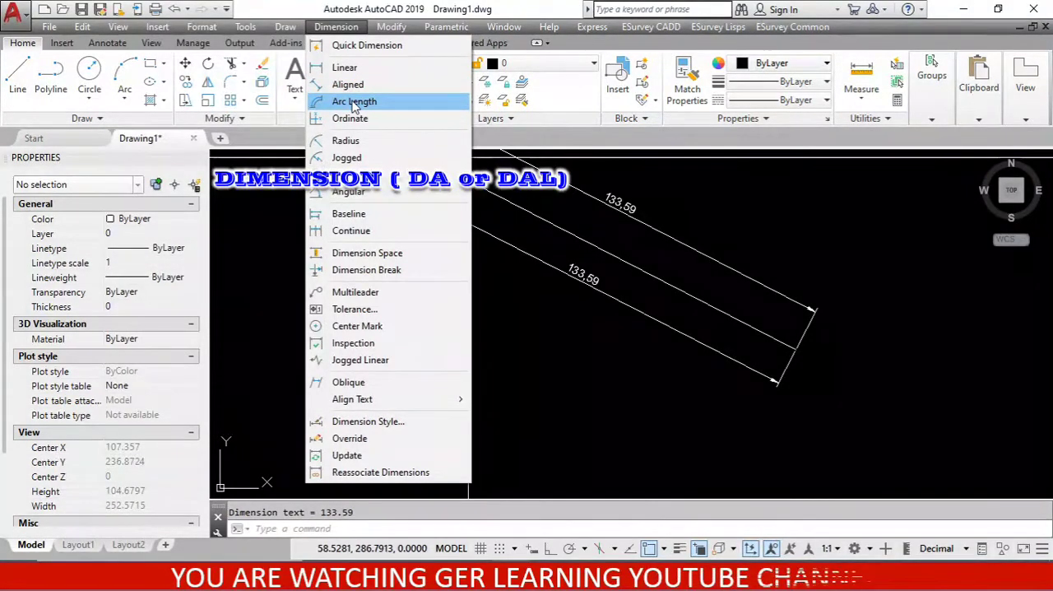
left_click(512, 292)
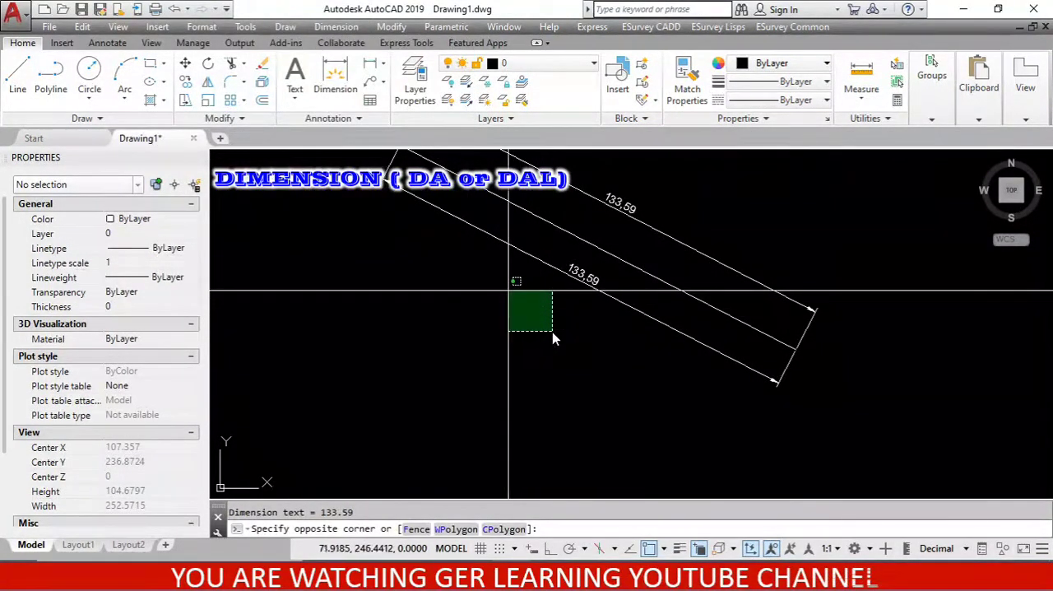
scroll(436, 296, "down", 5)
scroll(436, 303, "up", 3)
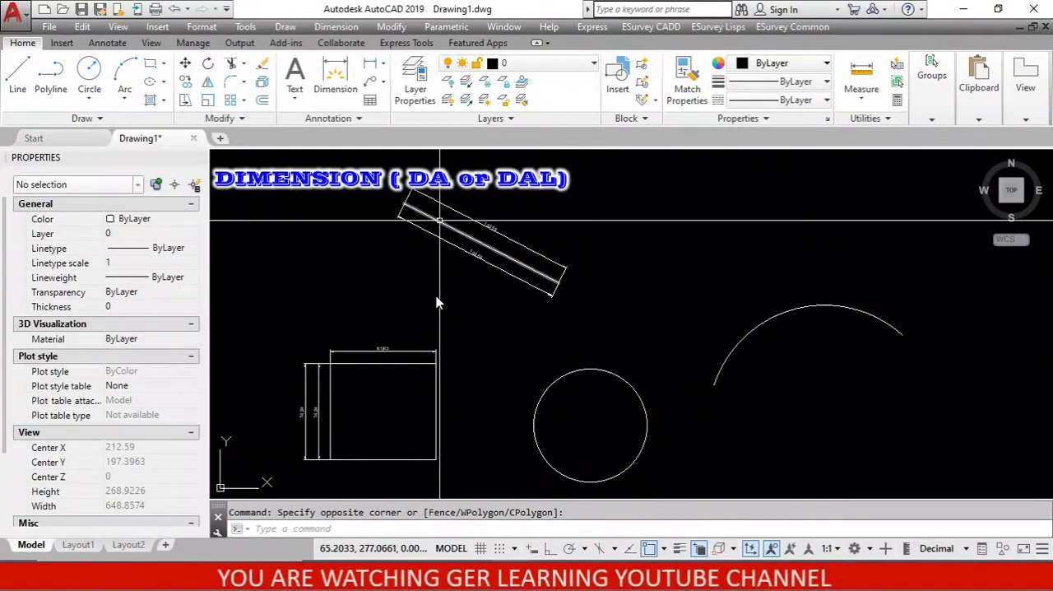
left_click(426, 213)
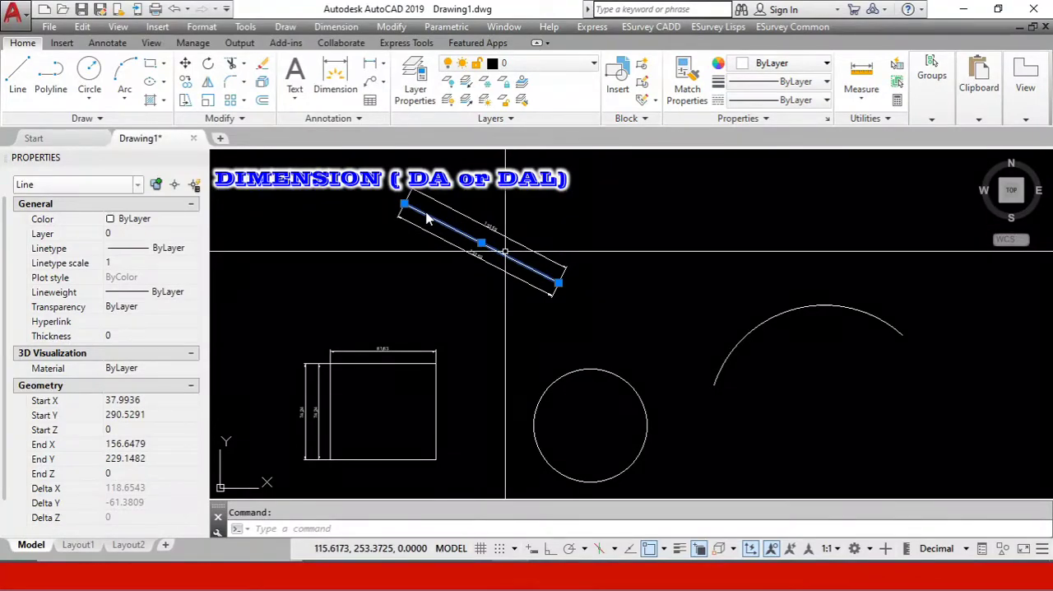
scroll(517, 232, "down", 2)
key("Escape")
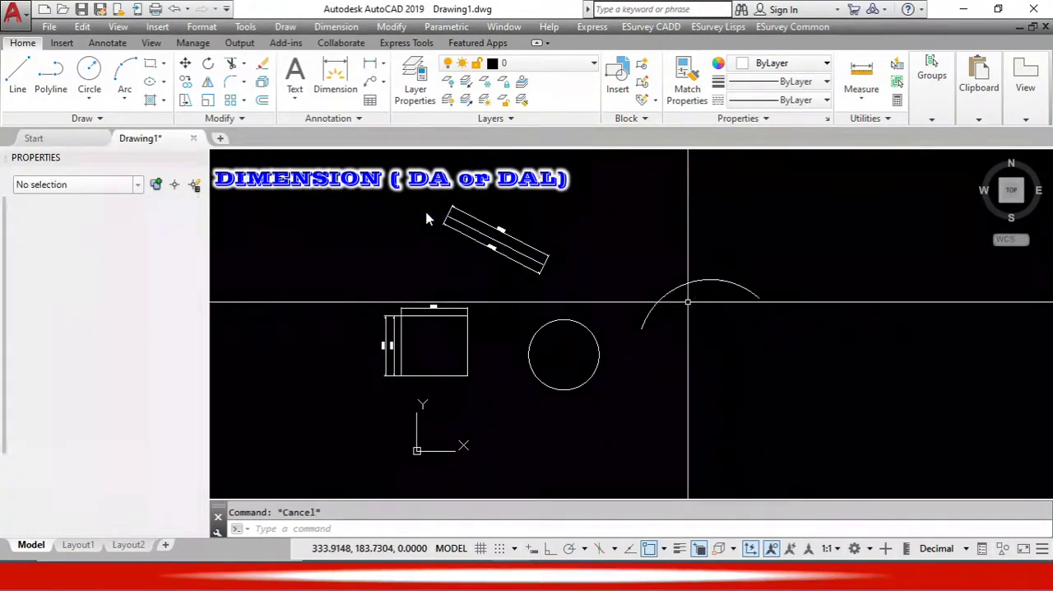
left_click(691, 285)
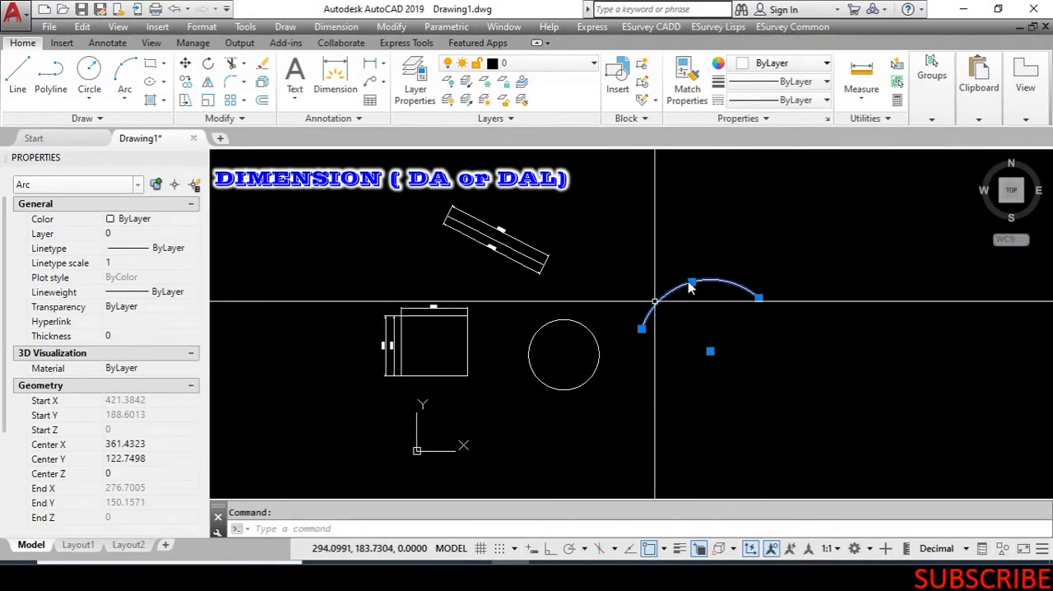
key("Escape")
Add an arc length dimension to the arc, with the dimension arc placed just outside its upper edge.
left_click(336, 27)
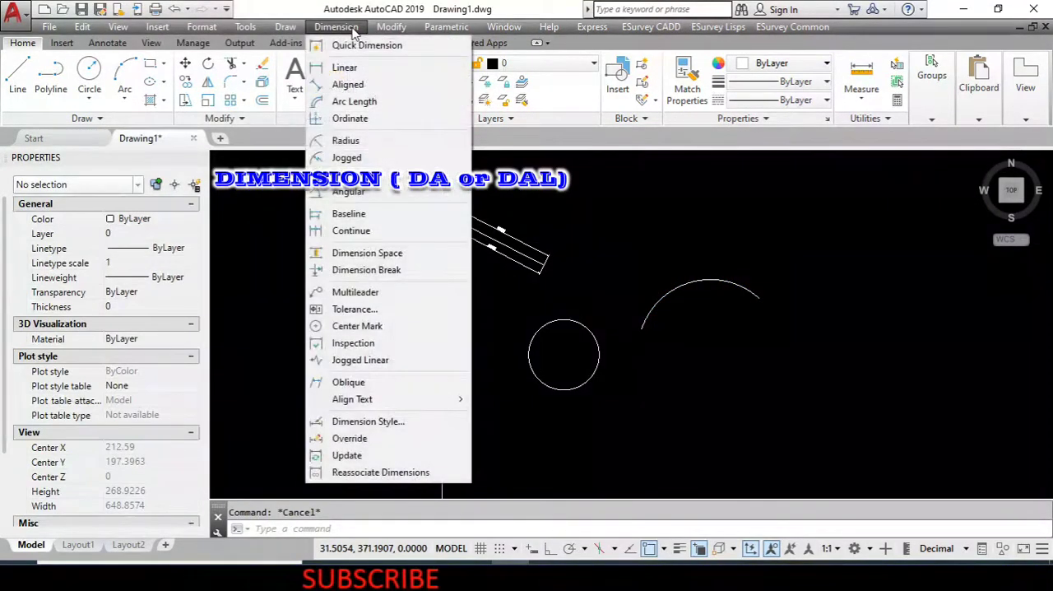
left_click(355, 101)
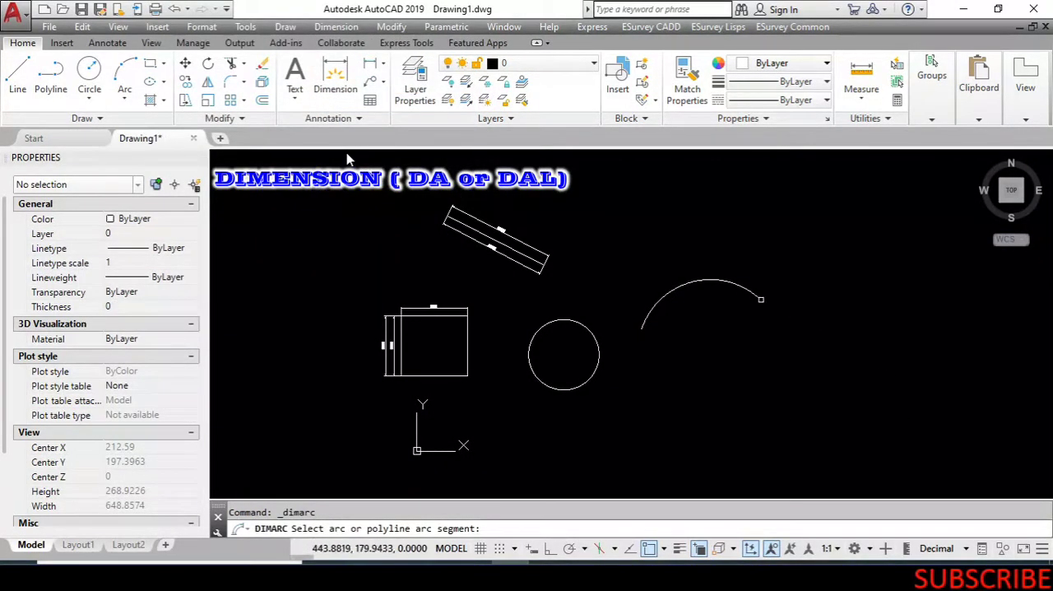
left_click(737, 287)
scroll(738, 289, "up", 6)
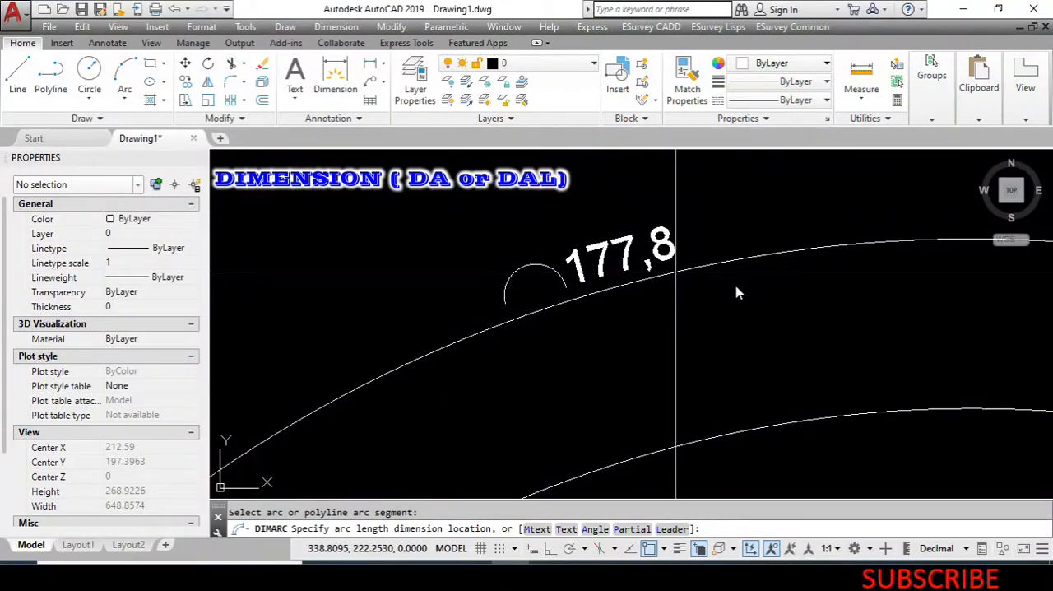
left_click(676, 273)
scroll(675, 273, "up", 2)
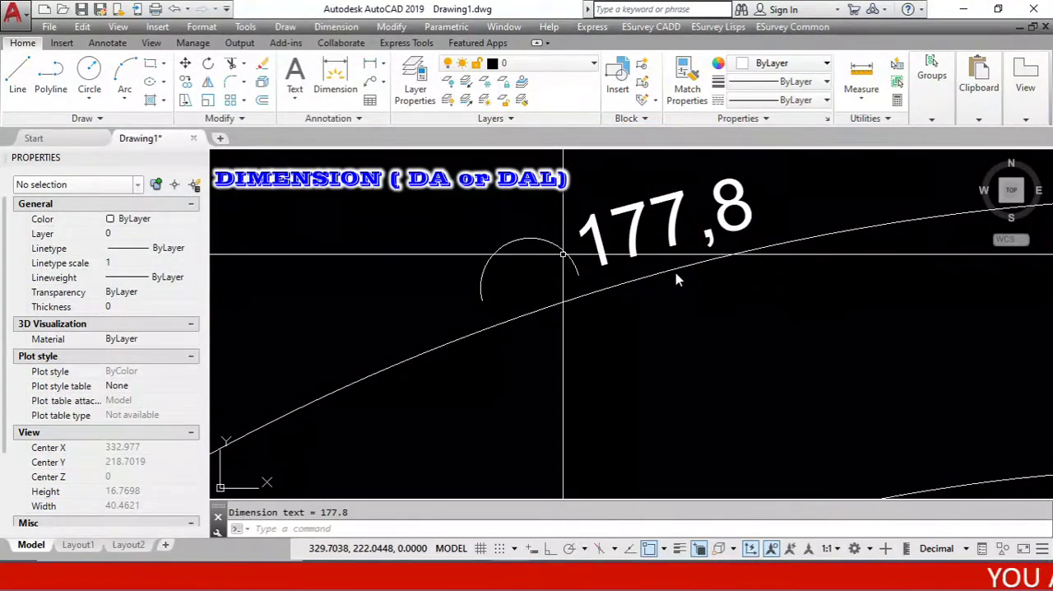
scroll(563, 254, "down", 6)
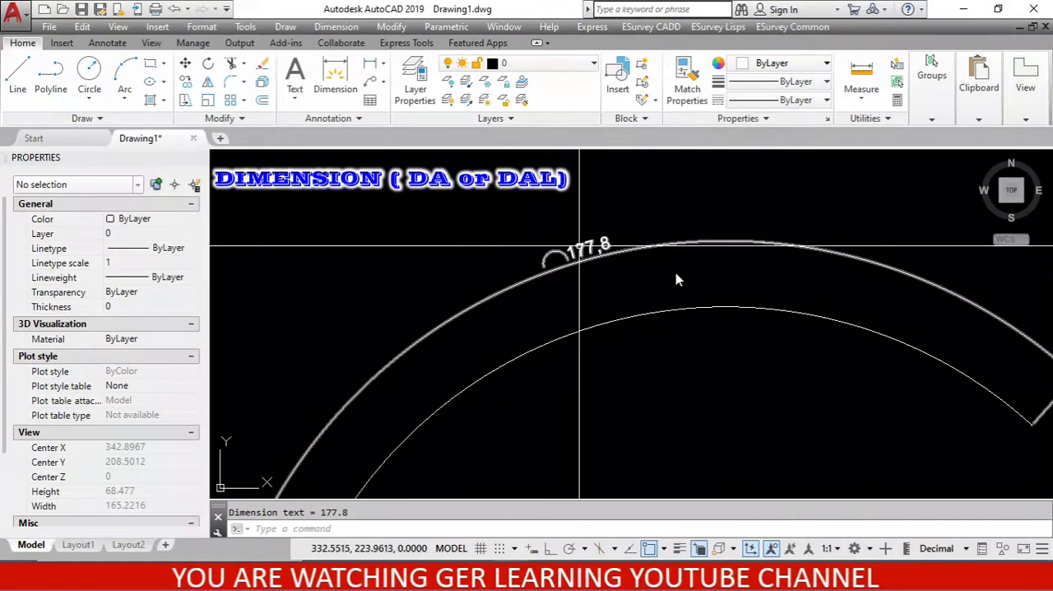
scroll(547, 268, "up", 6)
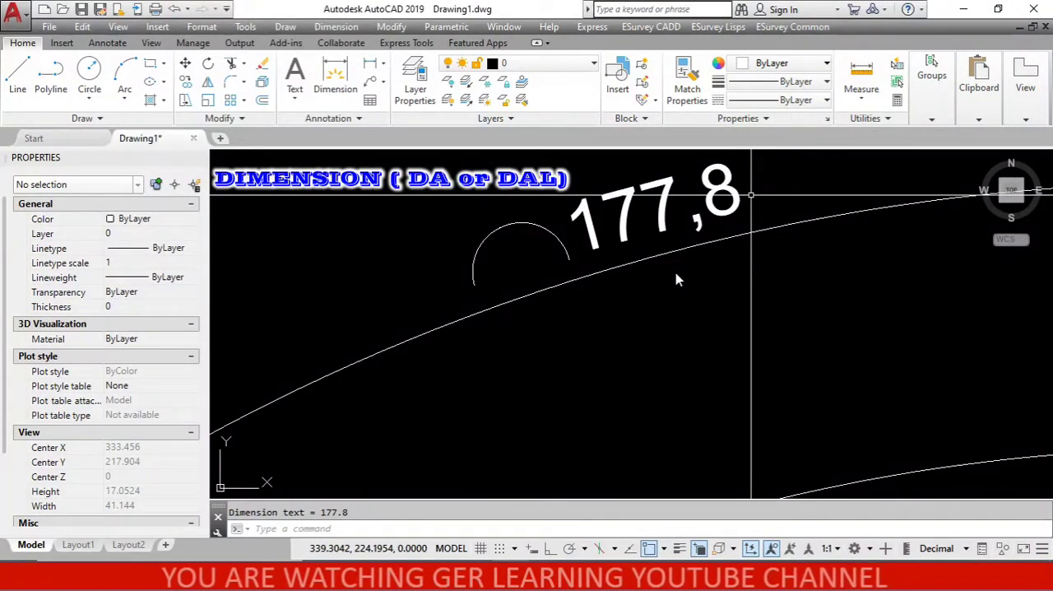
scroll(750, 196, "down", 10)
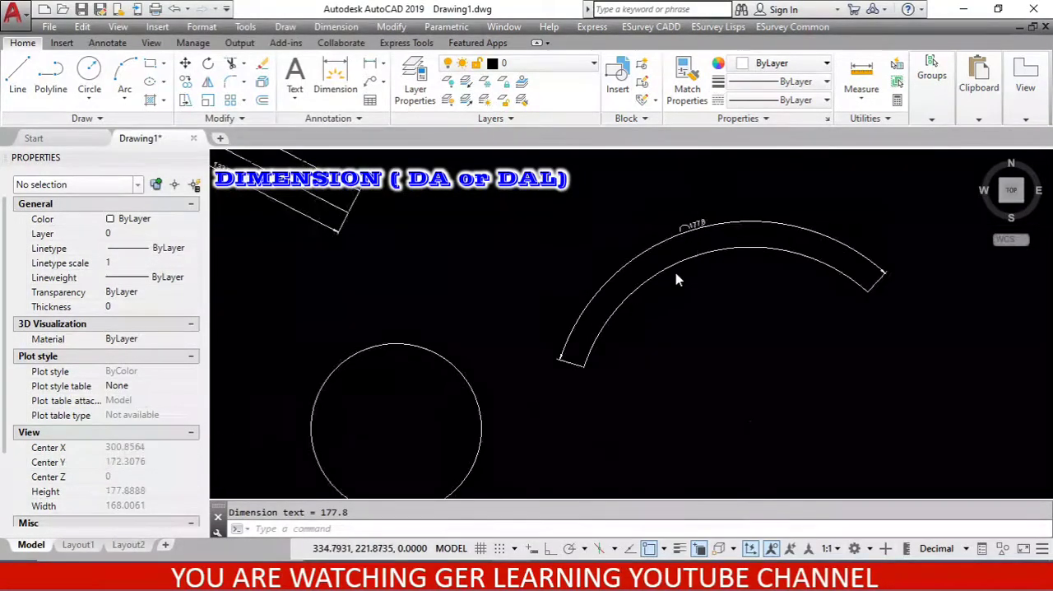
left_click(336, 27)
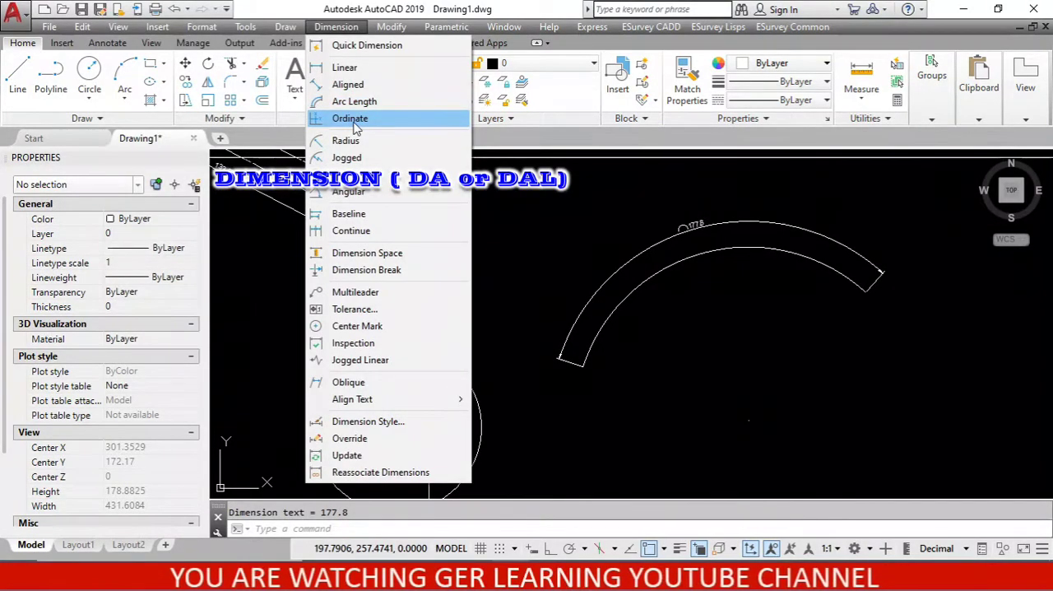
left_click(550, 225)
scroll(549, 224, "down", 3)
scroll(543, 226, "down", 2)
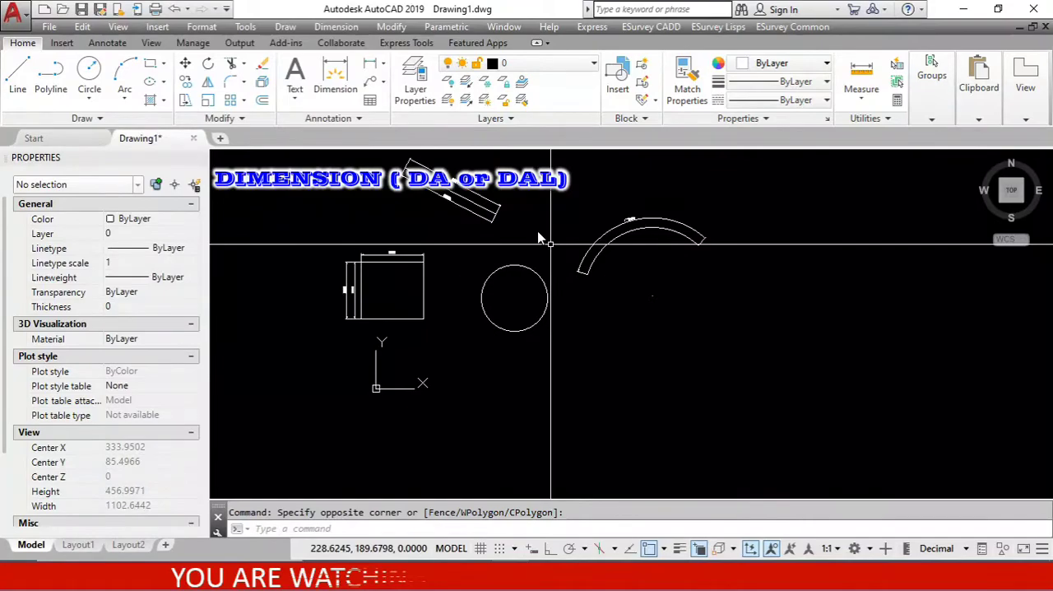
Check the circle's center coordinates in its properties and add a Y ordinate dimension at its center, with the leader running left inside the circle.
left_click(512, 307)
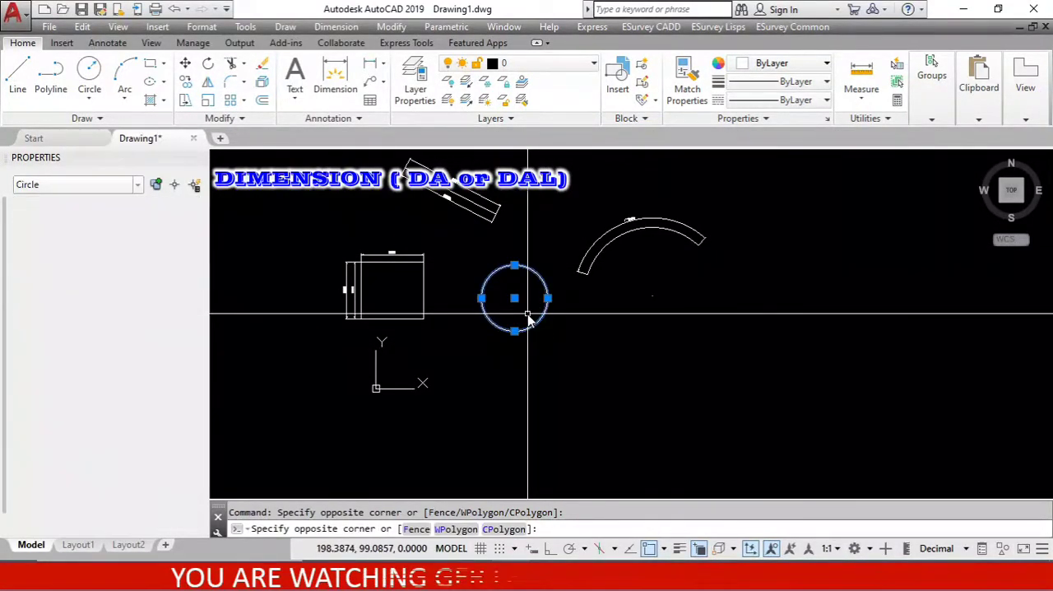
scroll(529, 321, "up", 5)
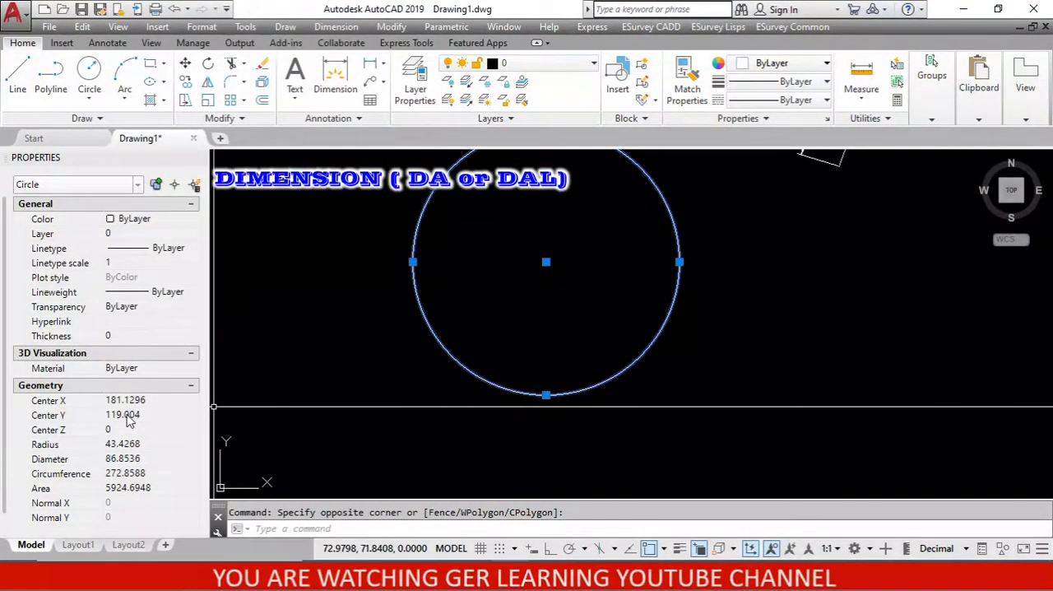
key("Escape")
scroll(515, 362, "down", 2)
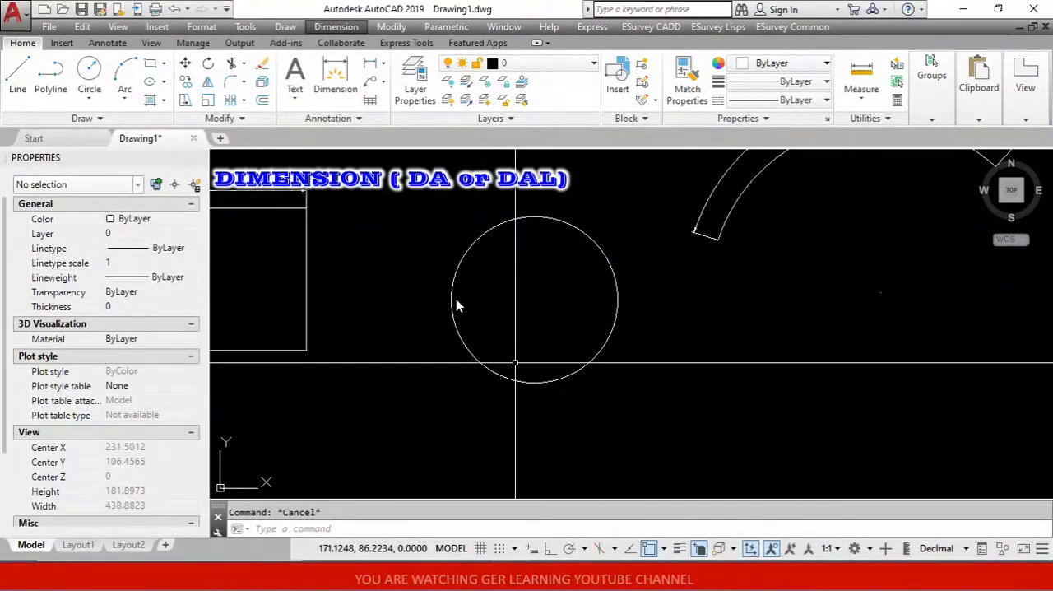
left_click(337, 27)
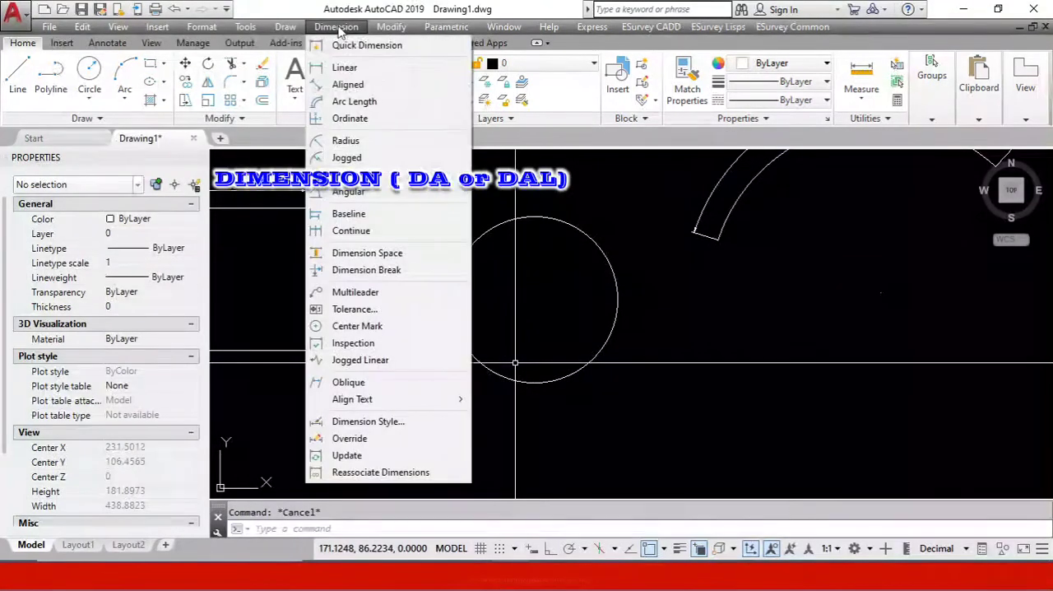
left_click(355, 120)
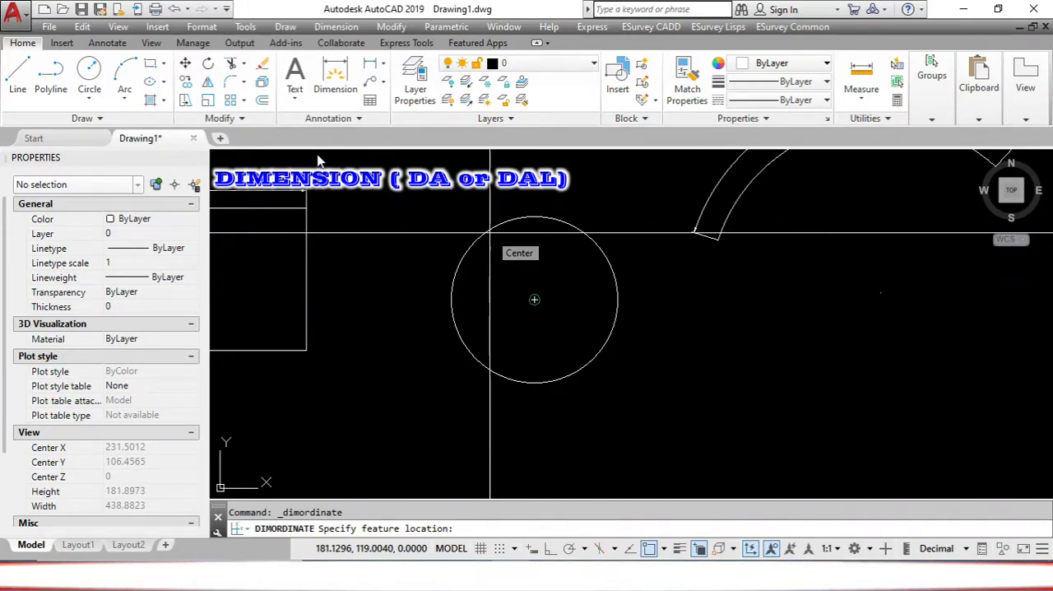
left_click(533, 299)
scroll(490, 233, "down", 2)
scroll(490, 233, "up", 6)
scroll(489, 233, "down", 2)
scroll(491, 237, "up", 4)
scroll(490, 237, "down", 2)
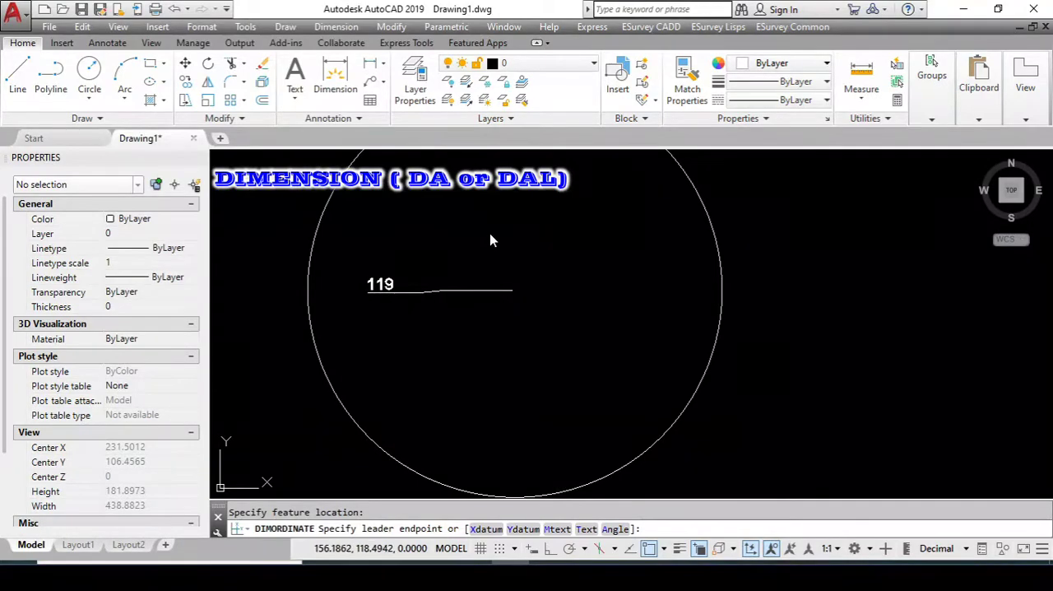
left_click(396, 293)
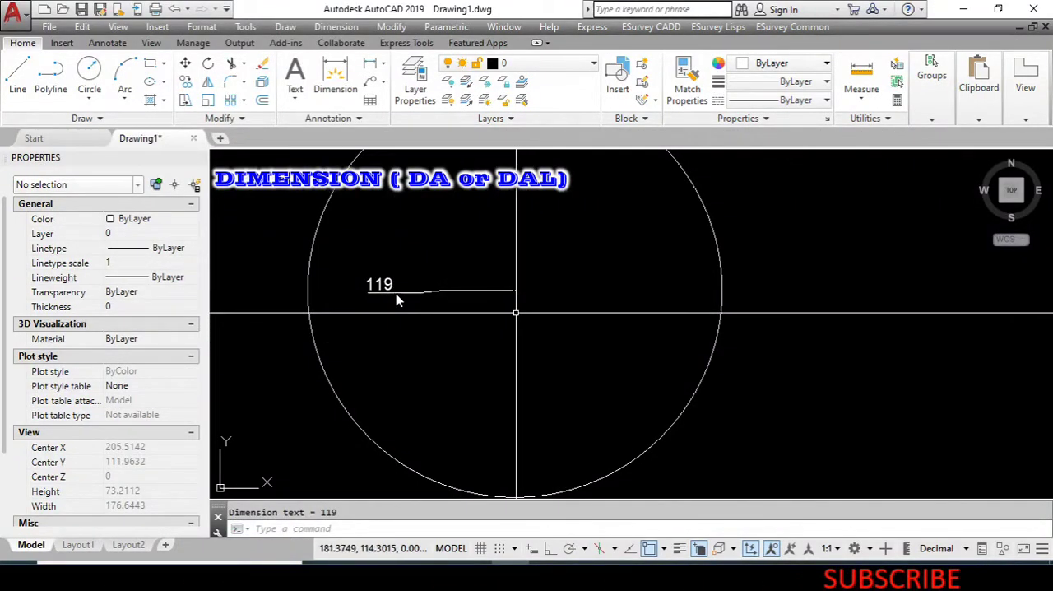
Add an X ordinate dimension at the circle's center, with the leader running upward inside the circle.
left_click(341, 28)
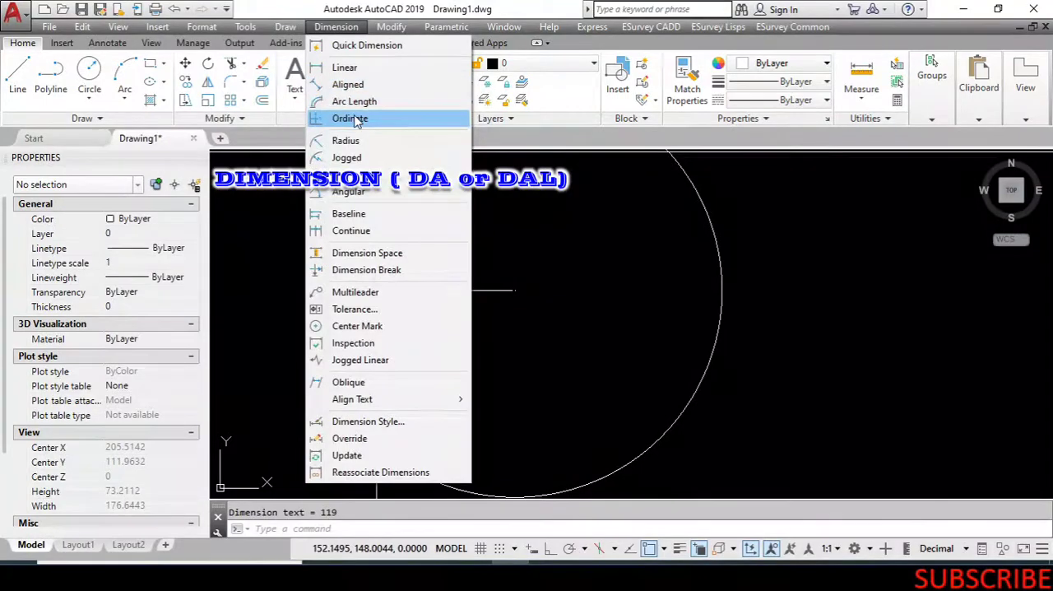
left_click(362, 116)
left_click(514, 290)
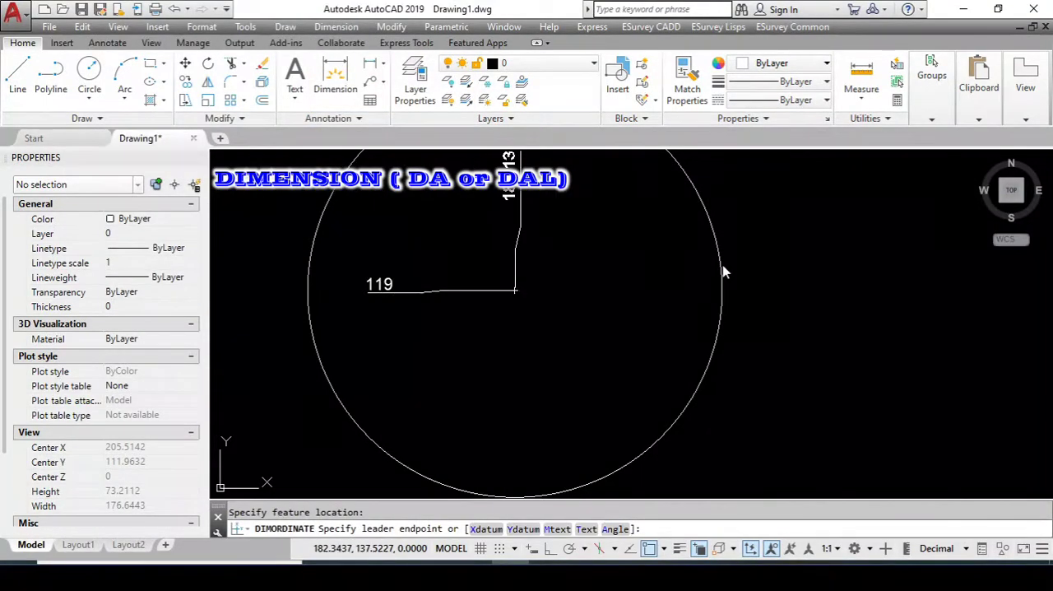
left_click(526, 224)
scroll(649, 318, "down", 1)
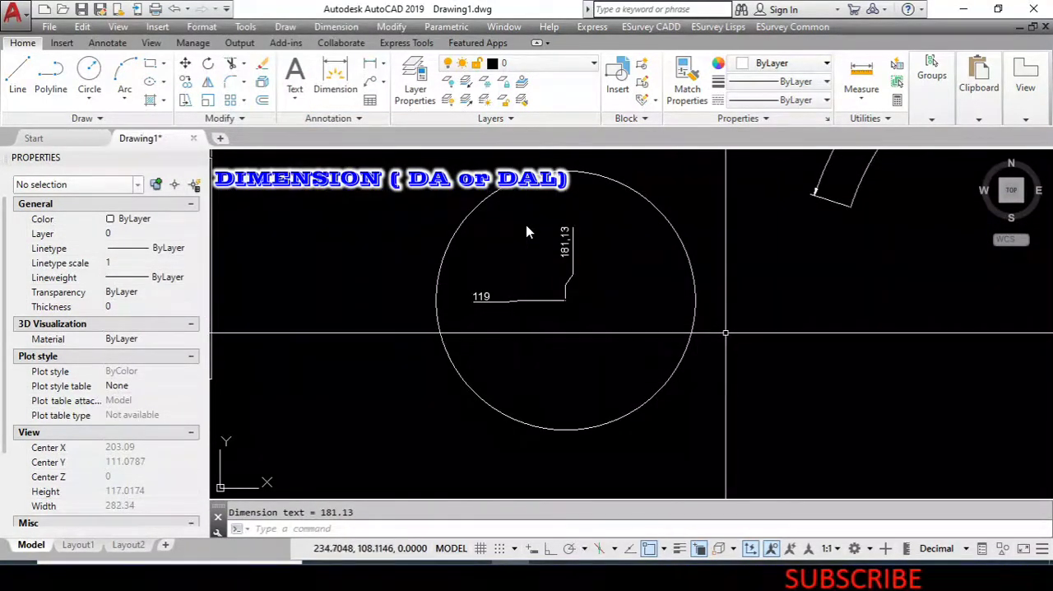
Examine the circle's Center X and Center Y properties against the texts of its two ordinate dimensions.
left_click(724, 330)
left_click(670, 299)
scroll(669, 302, "up", 4)
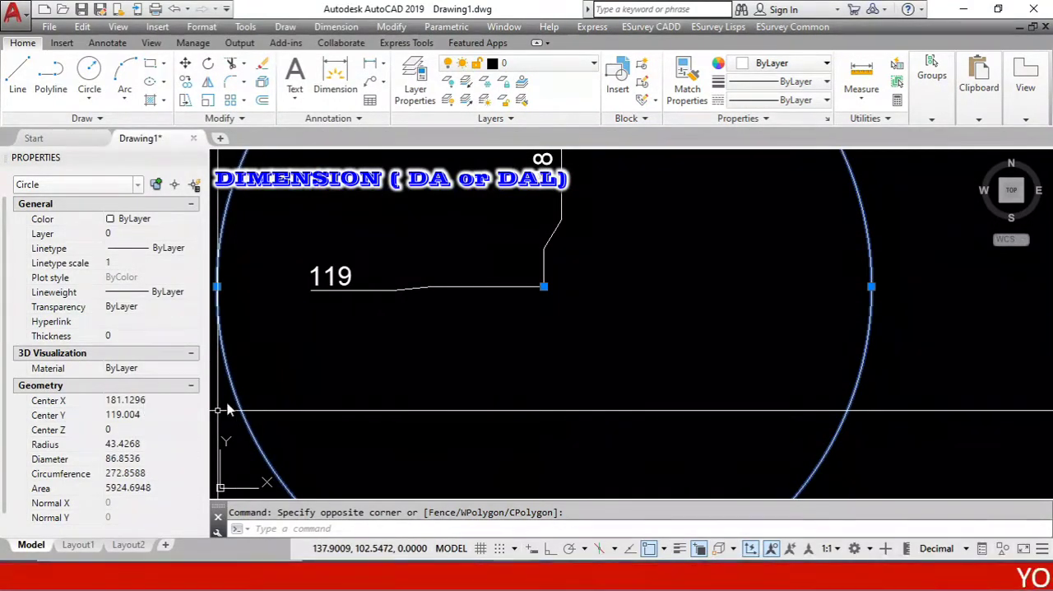
scroll(504, 342, "down", 4)
scroll(513, 287, "up", 8)
scroll(534, 239, "down", 2)
scroll(535, 239, "up", 2)
scroll(533, 244, "down", 2)
scroll(527, 247, "up", 3)
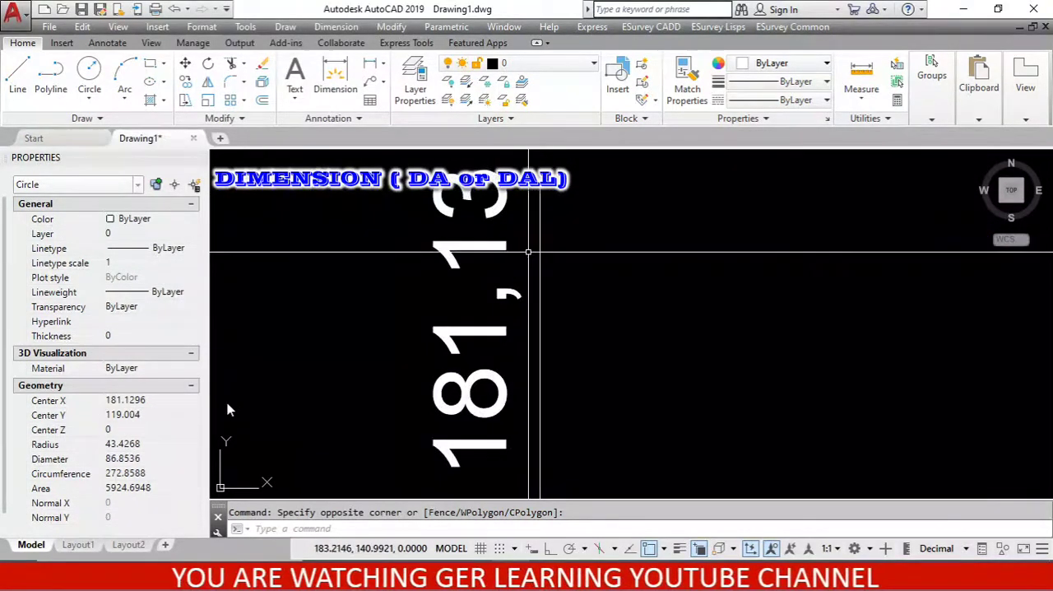
scroll(511, 292, "up", 2)
scroll(510, 292, "down", 2)
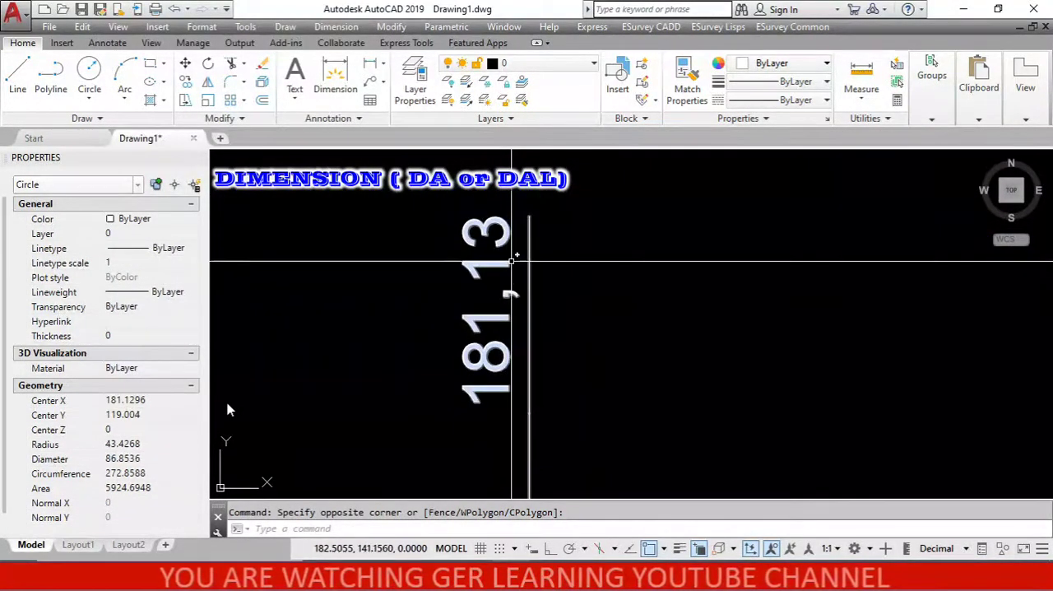
scroll(510, 247, "down", 2)
scroll(526, 345, "up", 2)
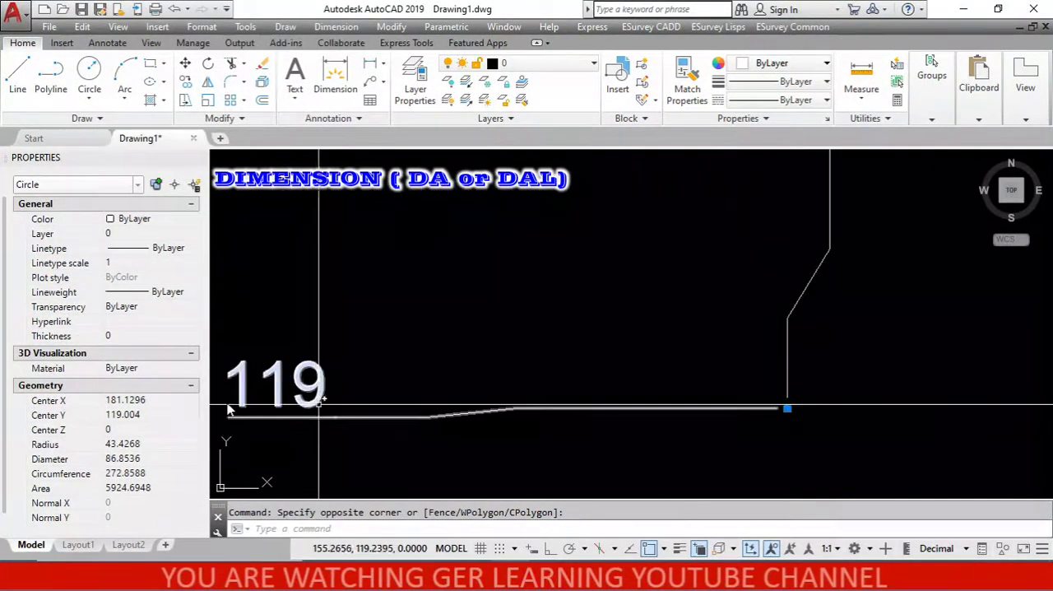
scroll(494, 395, "down", 1)
scroll(377, 382, "up", 1)
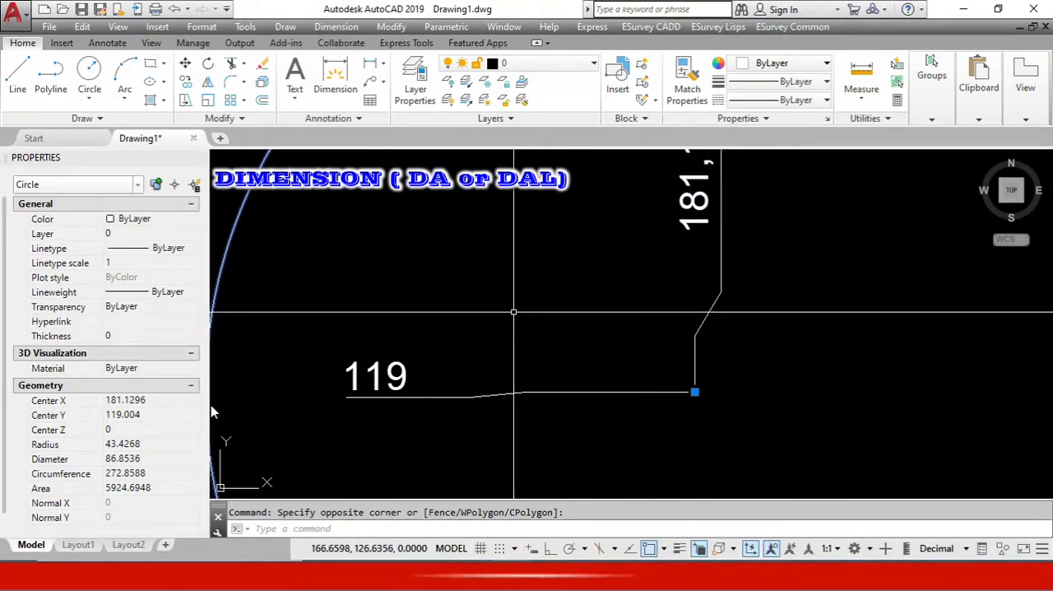
scroll(497, 346, "down", 2)
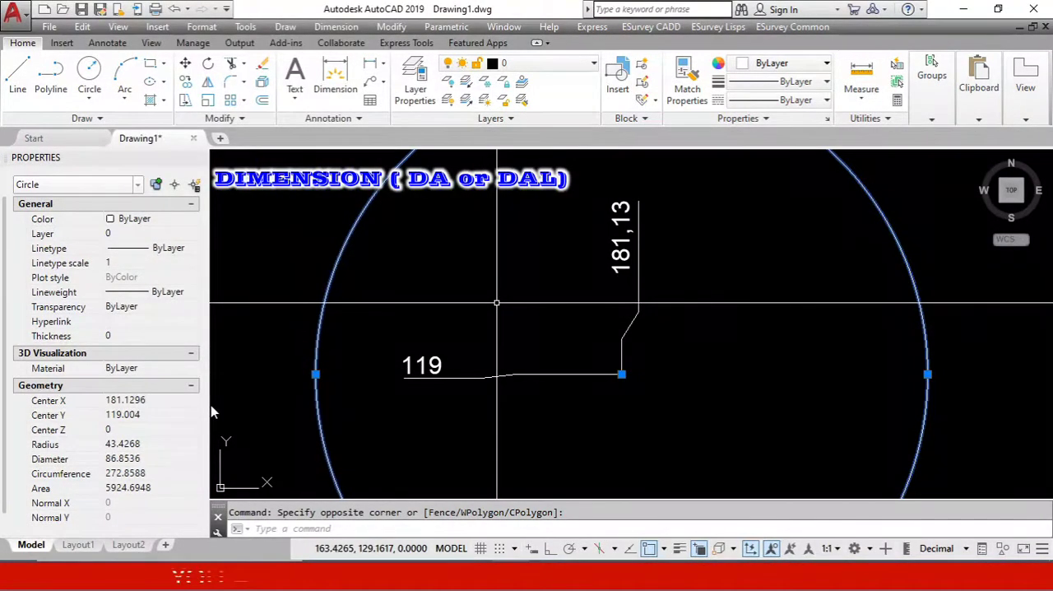
scroll(543, 292, "down", 2)
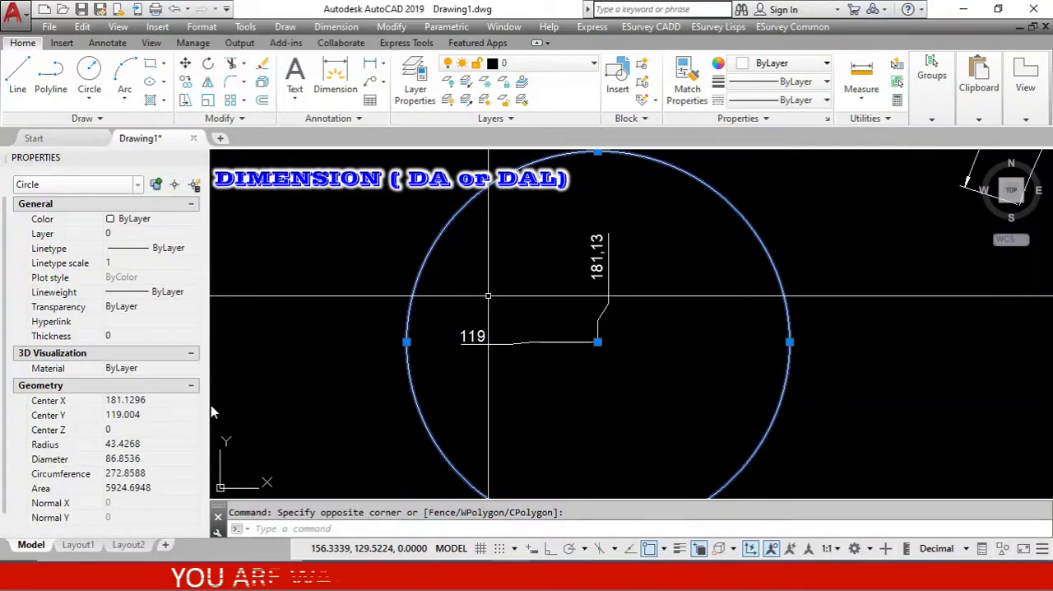
key("Escape")
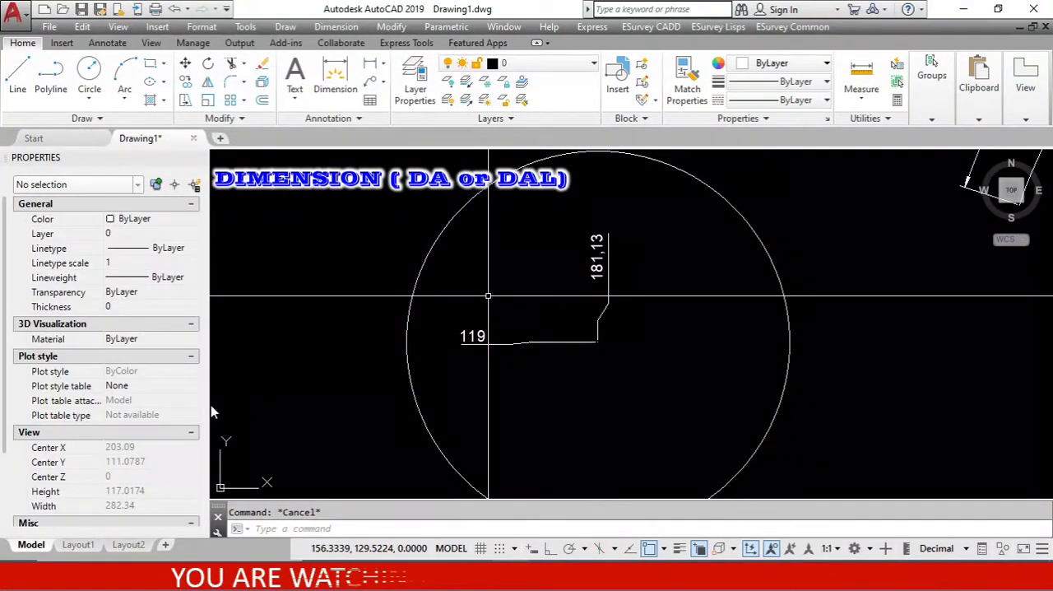
Modify the ISO-25 dimension style's primary units to a linear precision of 0.000 and a period as decimal separator.
type("d")
key("Return")
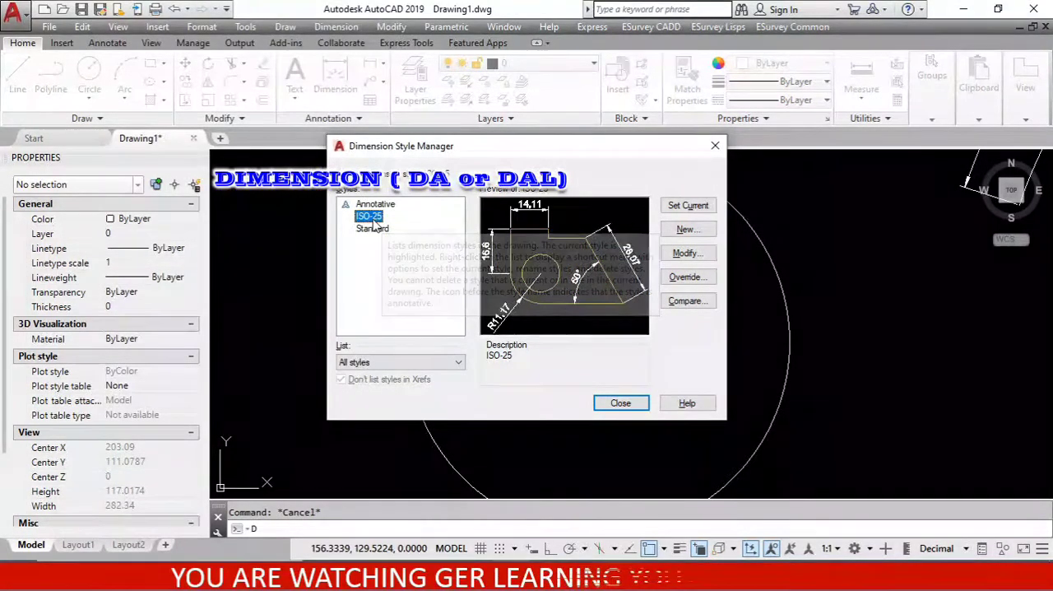
left_click(693, 258)
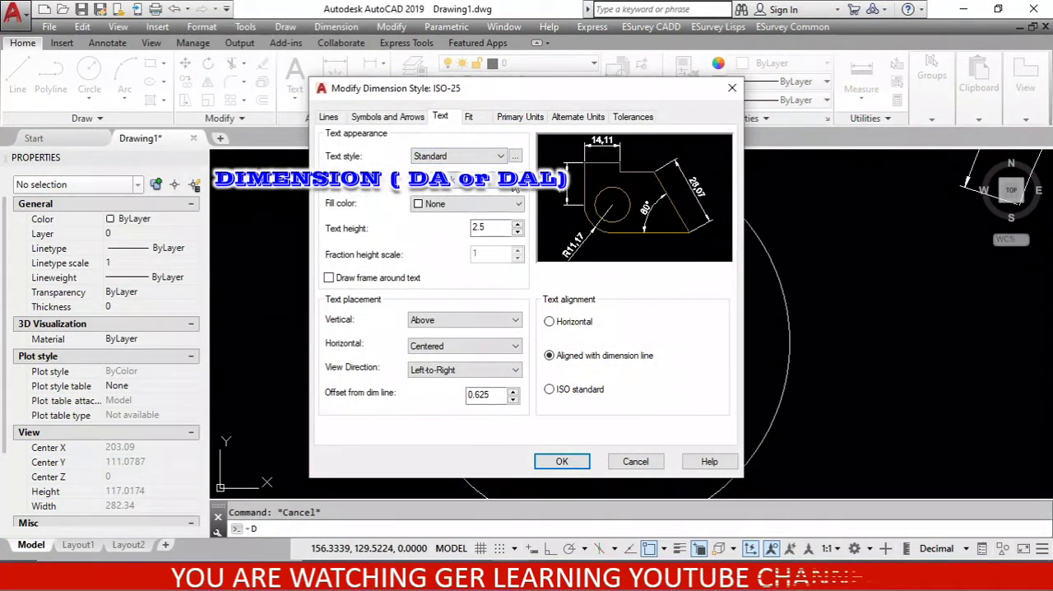
left_click(520, 117)
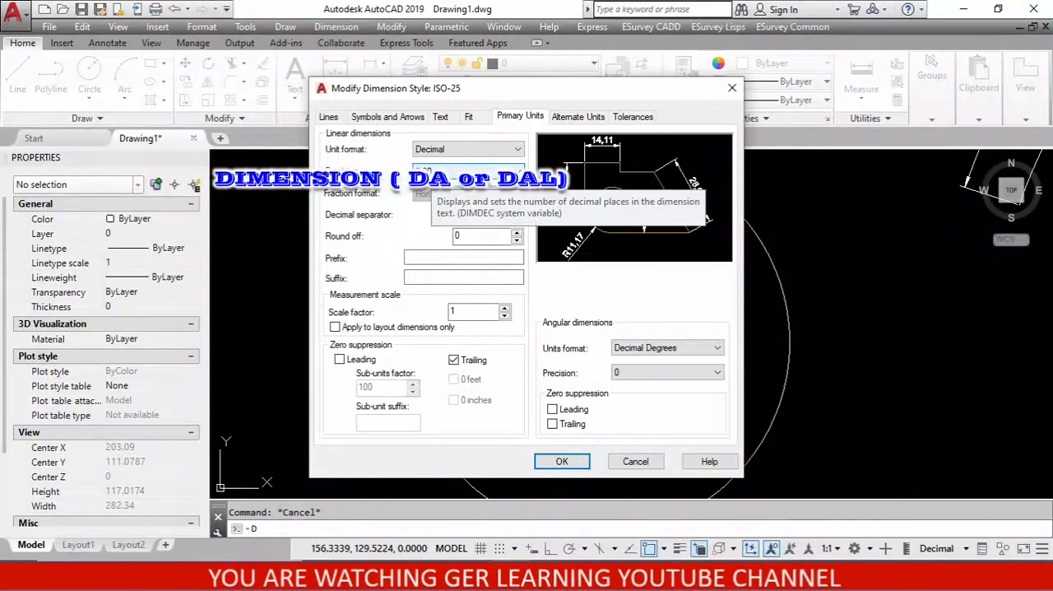
left_click(436, 172)
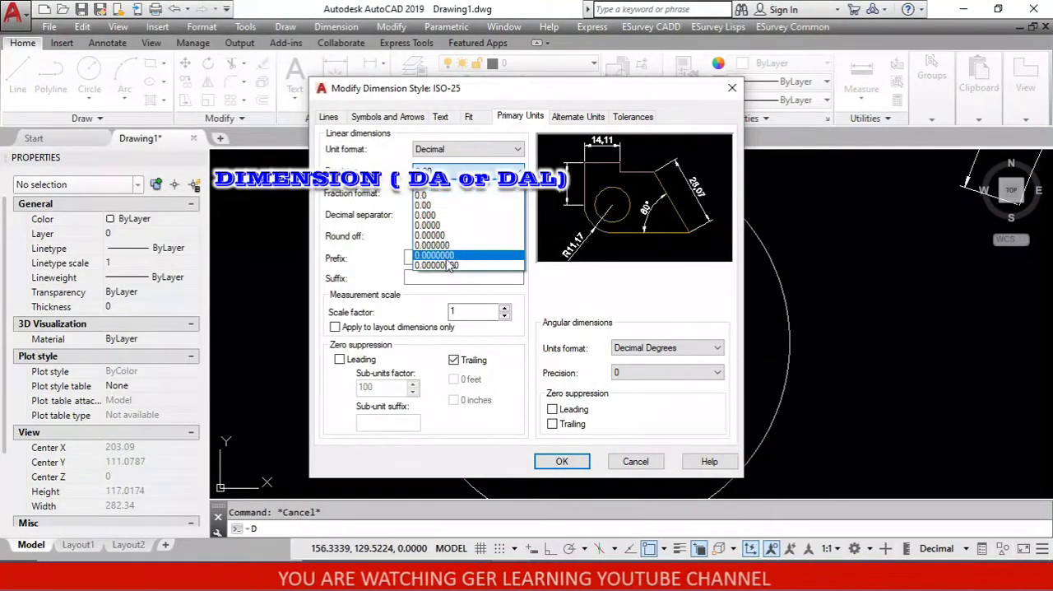
left_click(444, 216)
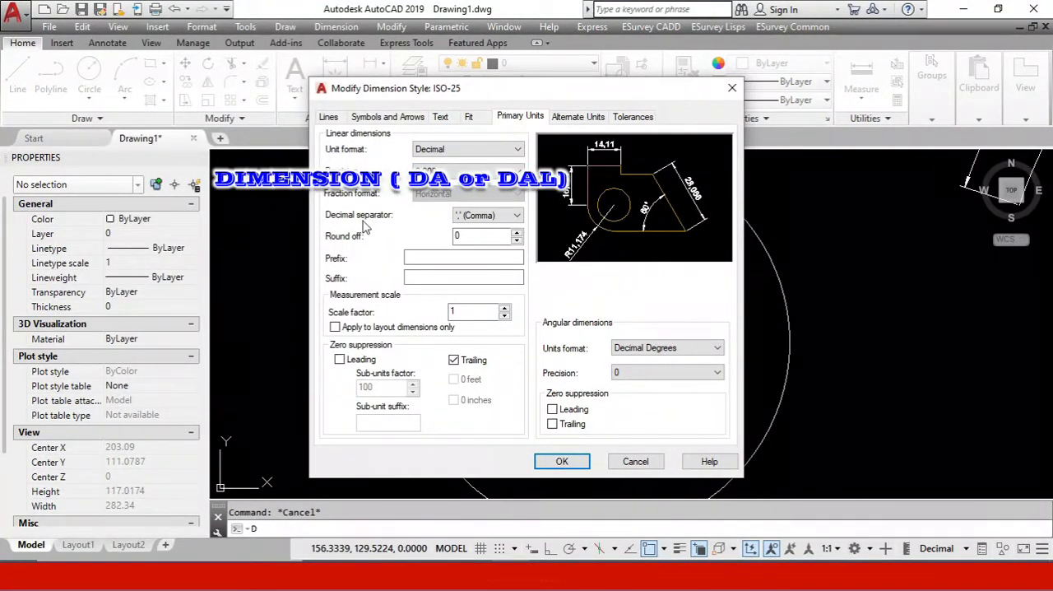
left_click(496, 217)
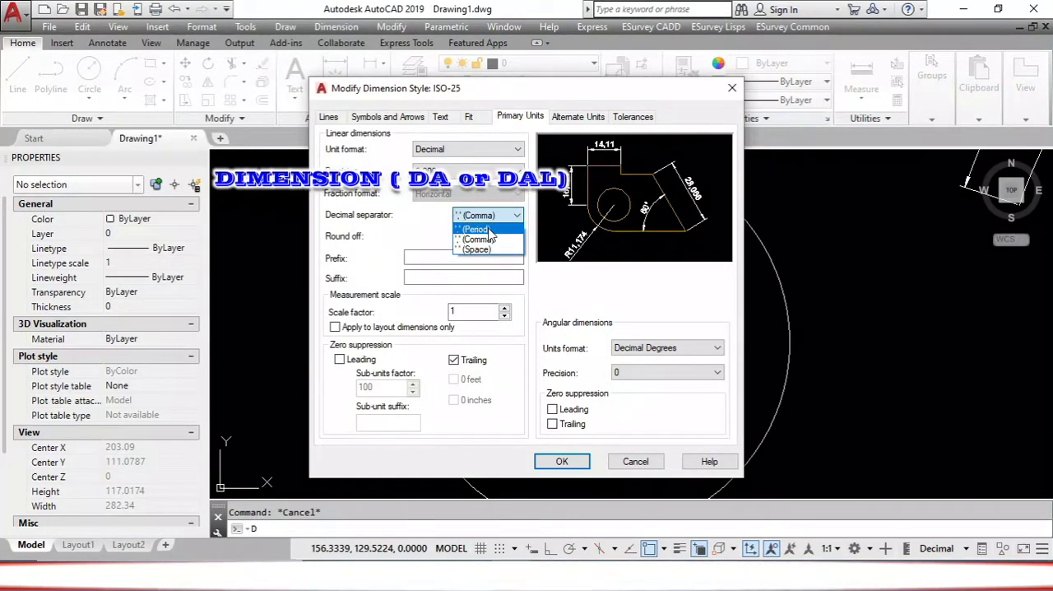
left_click(486, 228)
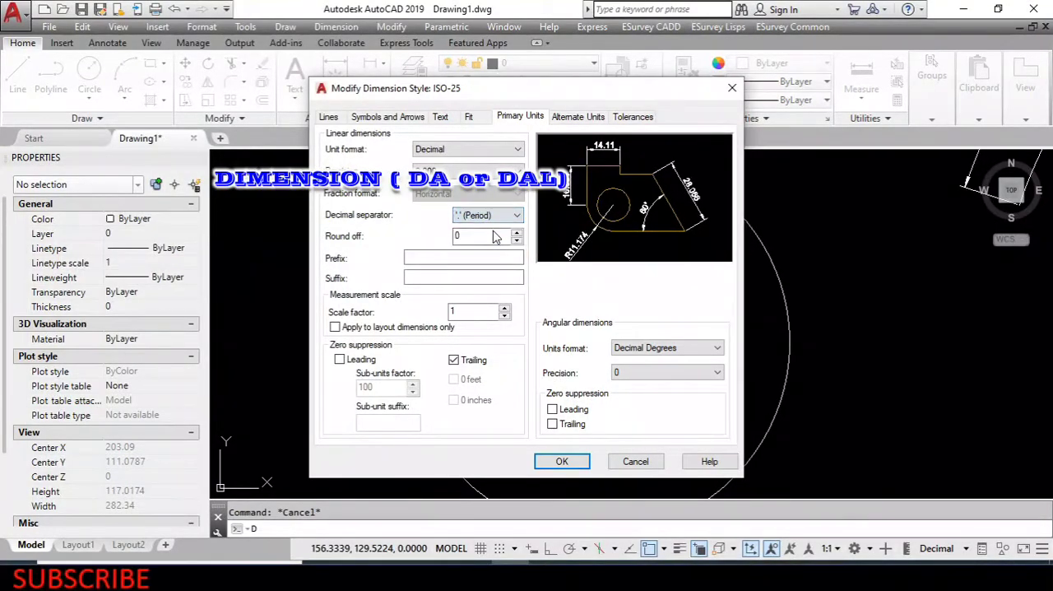
left_click(563, 461)
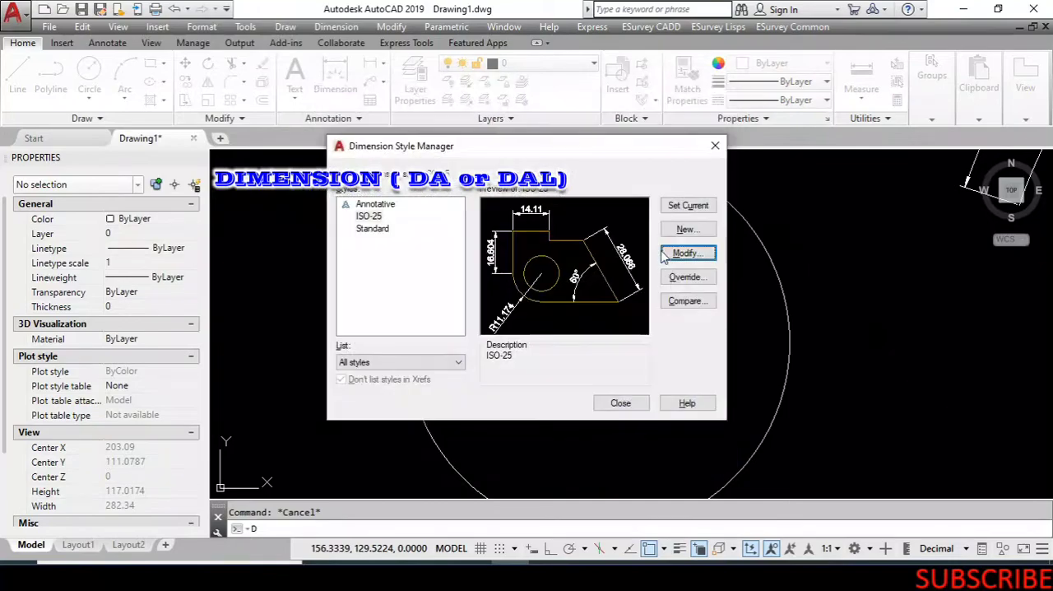
left_click(621, 403)
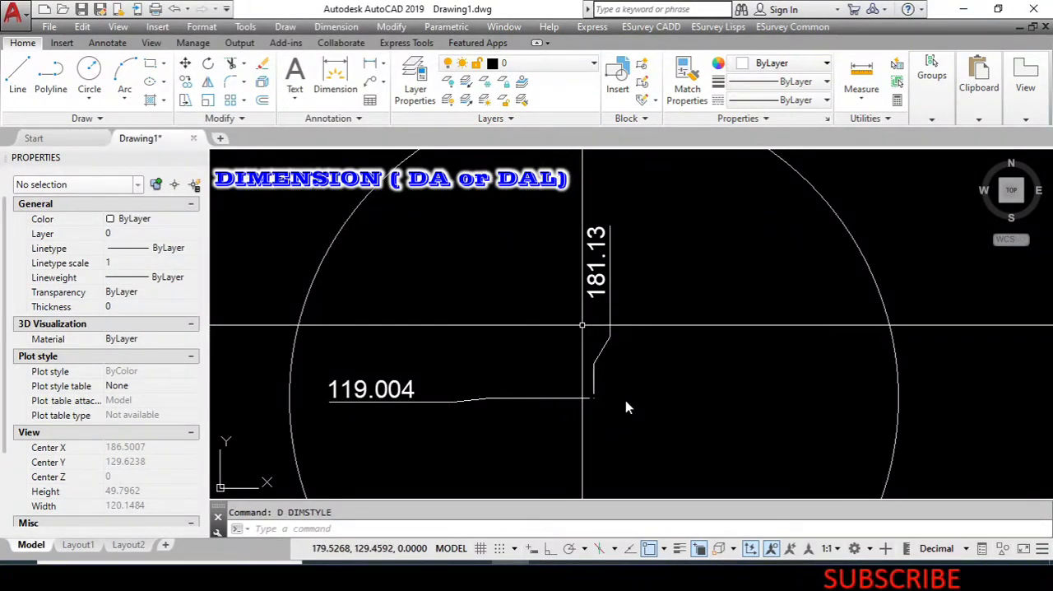
Compare the reformatted ordinate dimension texts with the center coordinates in the circle's properties.
scroll(583, 327, "down", 2)
scroll(471, 367, "up", 6)
scroll(462, 306, "down", 2)
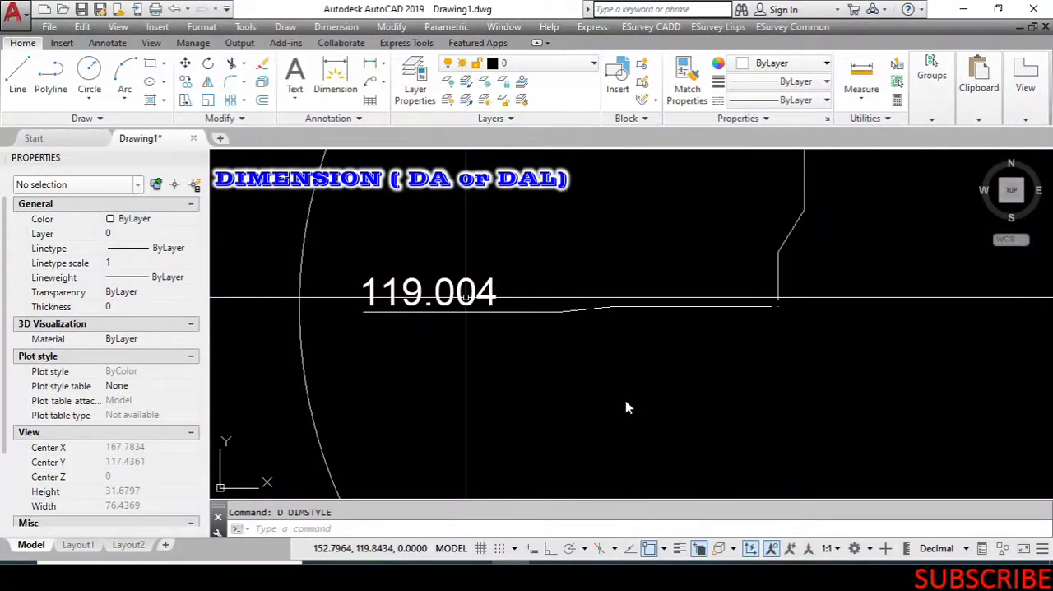
scroll(423, 319, "down", 2)
left_click(401, 225)
left_click(338, 195)
scroll(465, 323, "up", 2)
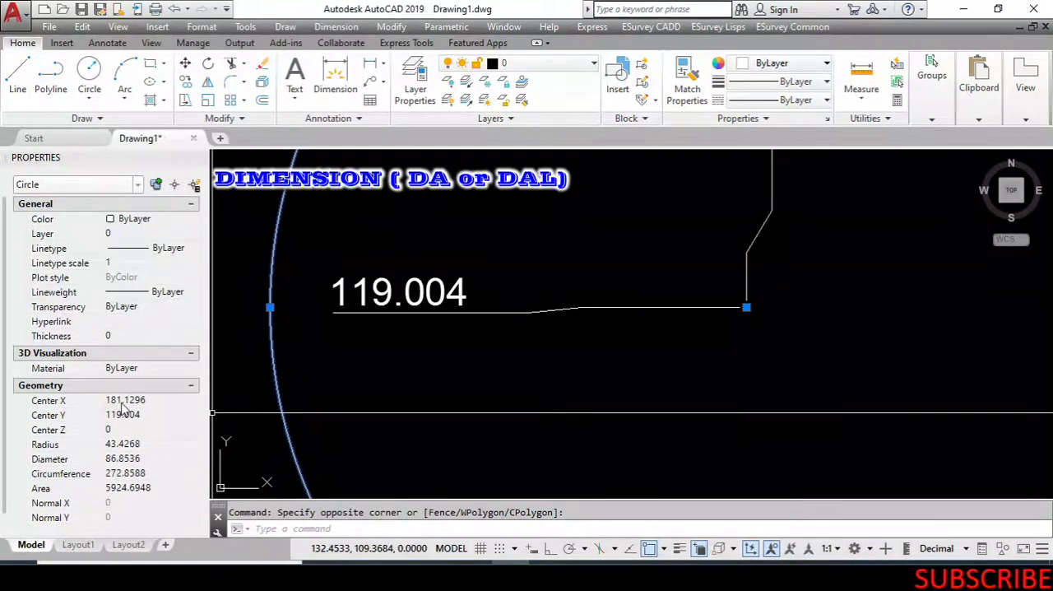
scroll(480, 432, "down", 4)
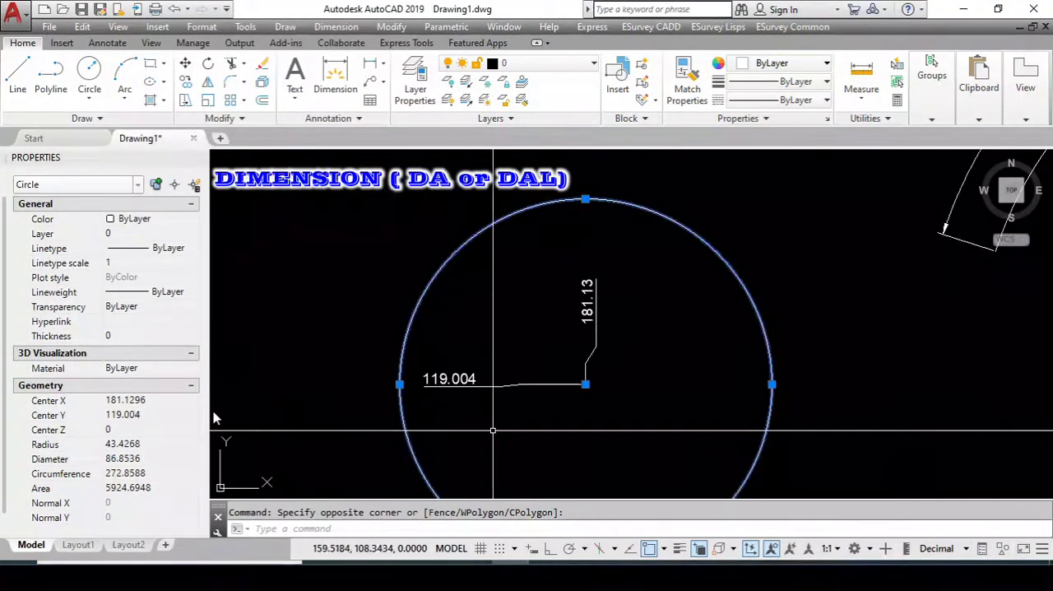
scroll(593, 369, "up", 2)
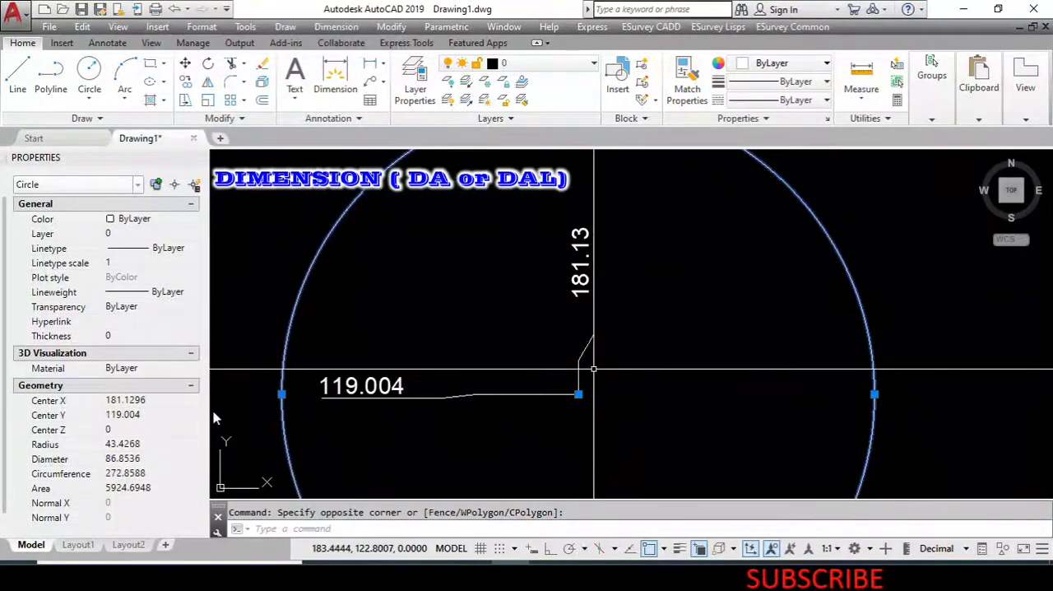
scroll(592, 255, "up", 2)
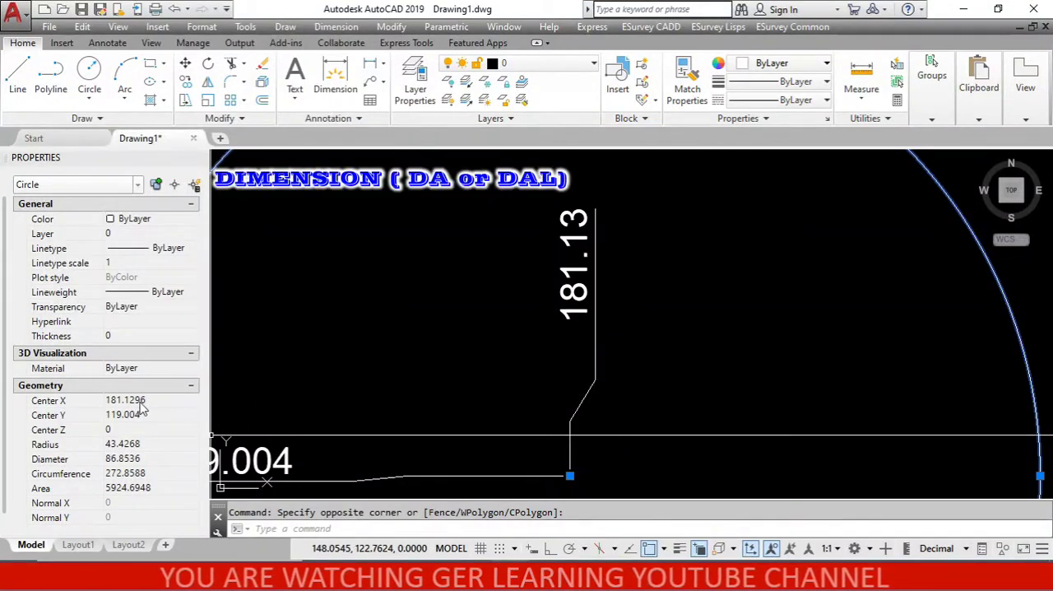
scroll(651, 244, "down", 4)
scroll(486, 336, "up", 2)
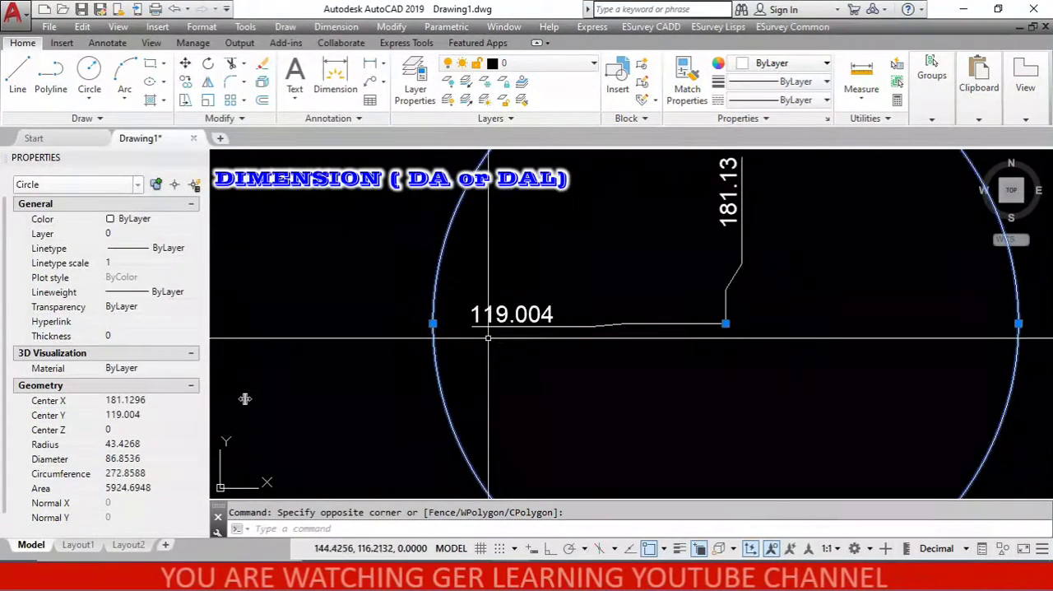
scroll(539, 311, "up", 4)
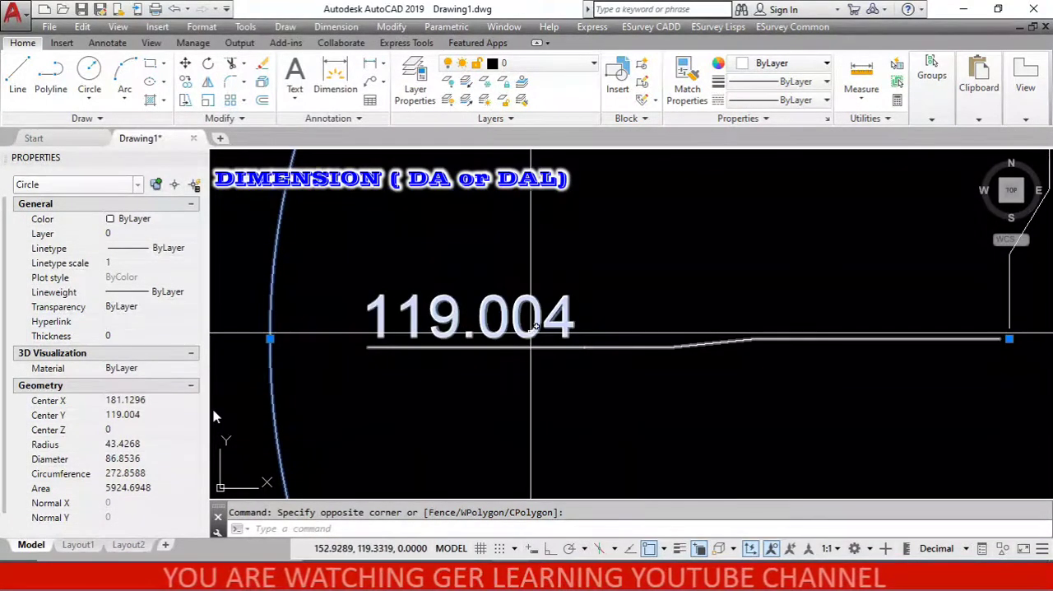
scroll(544, 331, "down", 6)
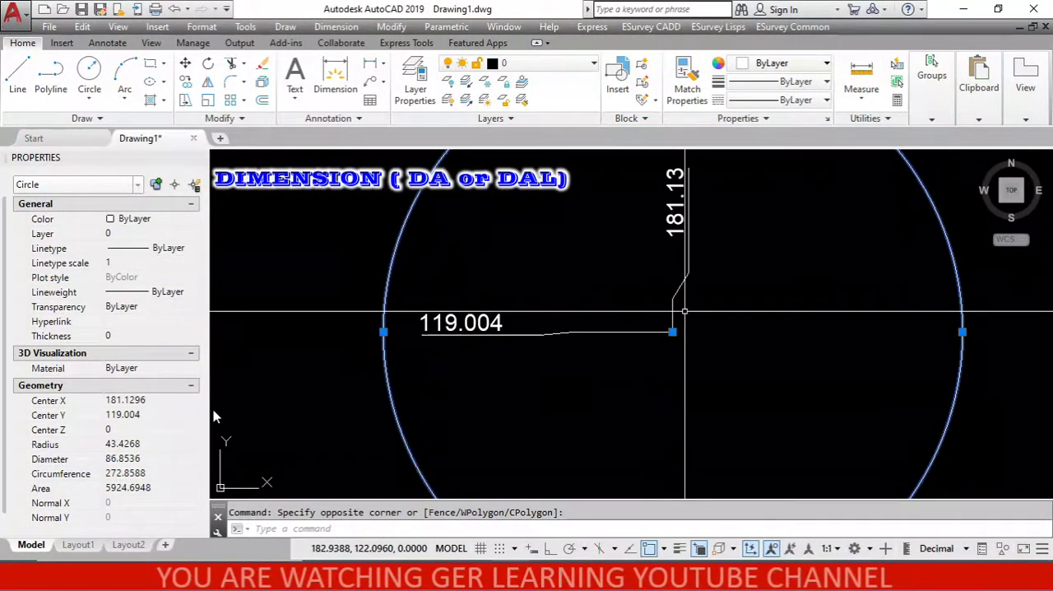
Add a radius dimension to the circle, with its dimension line inside the upper-right part of the circle.
scroll(548, 353, "down", 2)
key("Escape")
scroll(529, 353, "up", 2)
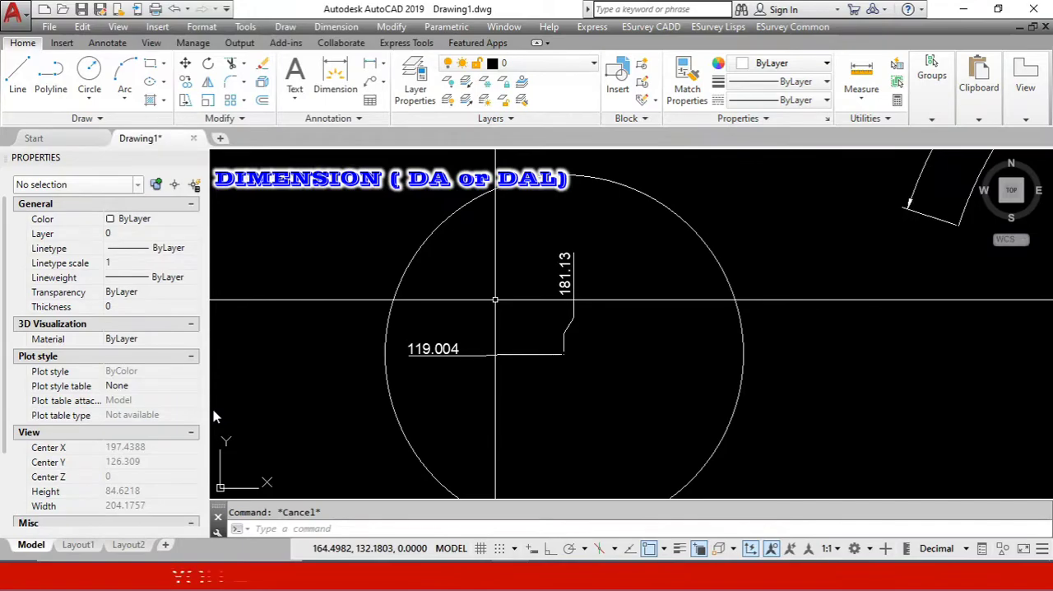
left_click(336, 27)
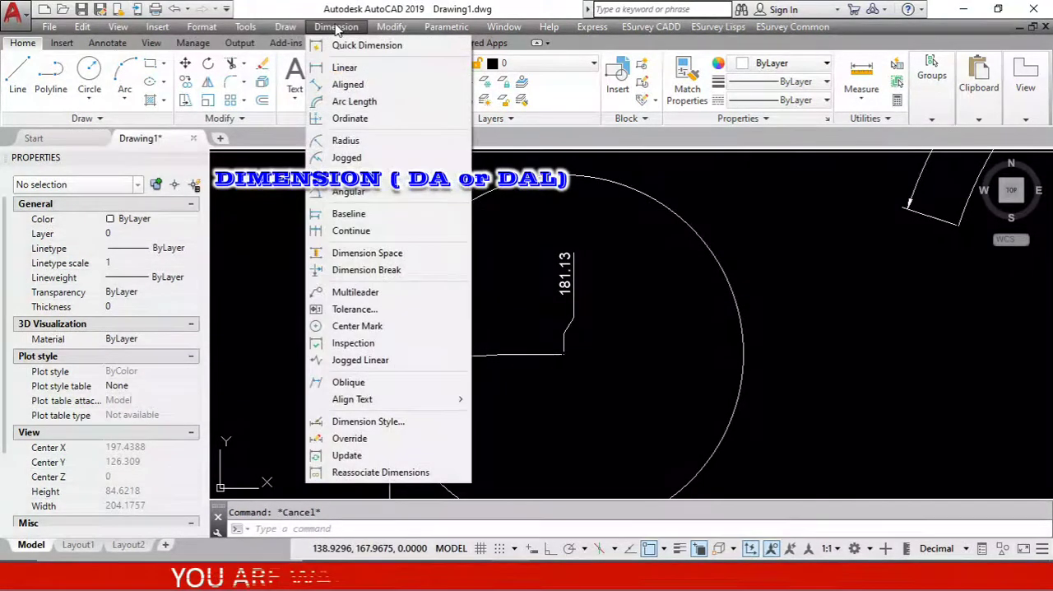
left_click(346, 141)
scroll(473, 298, "down", 3)
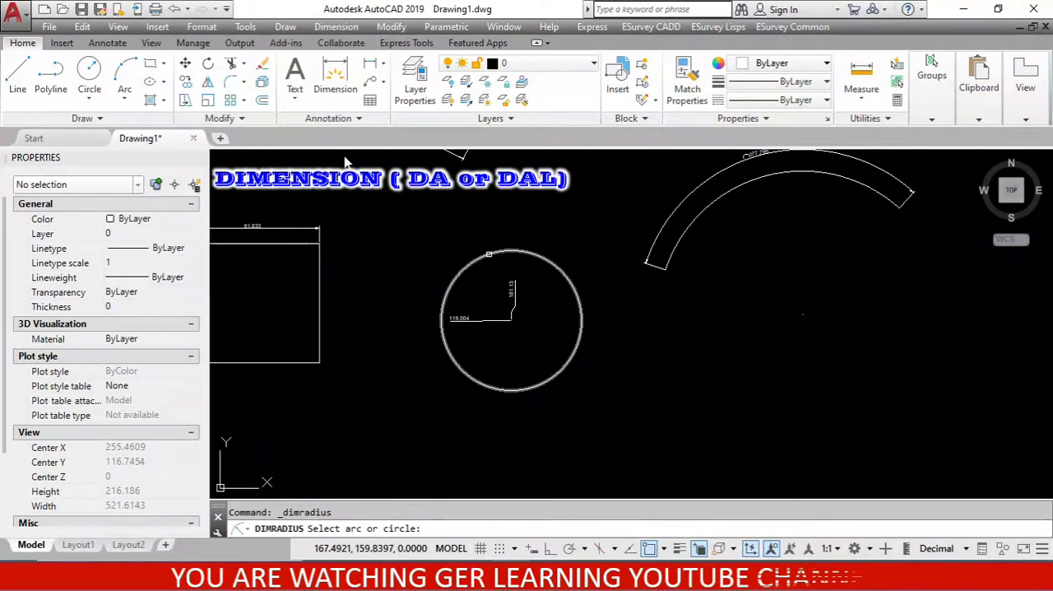
left_click(492, 254)
scroll(490, 272, "up", 5)
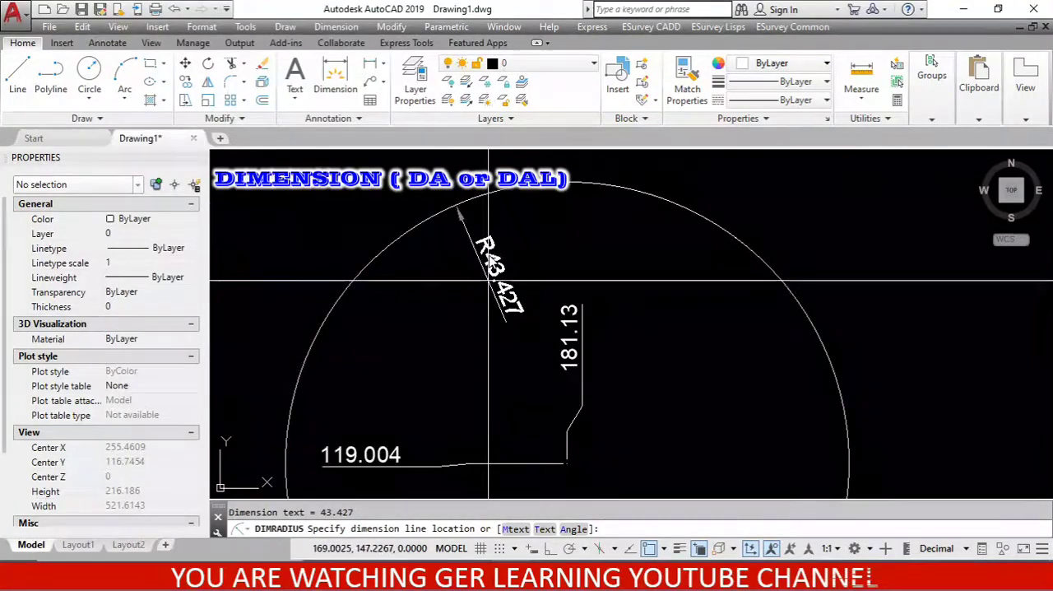
scroll(492, 262, "down", 4)
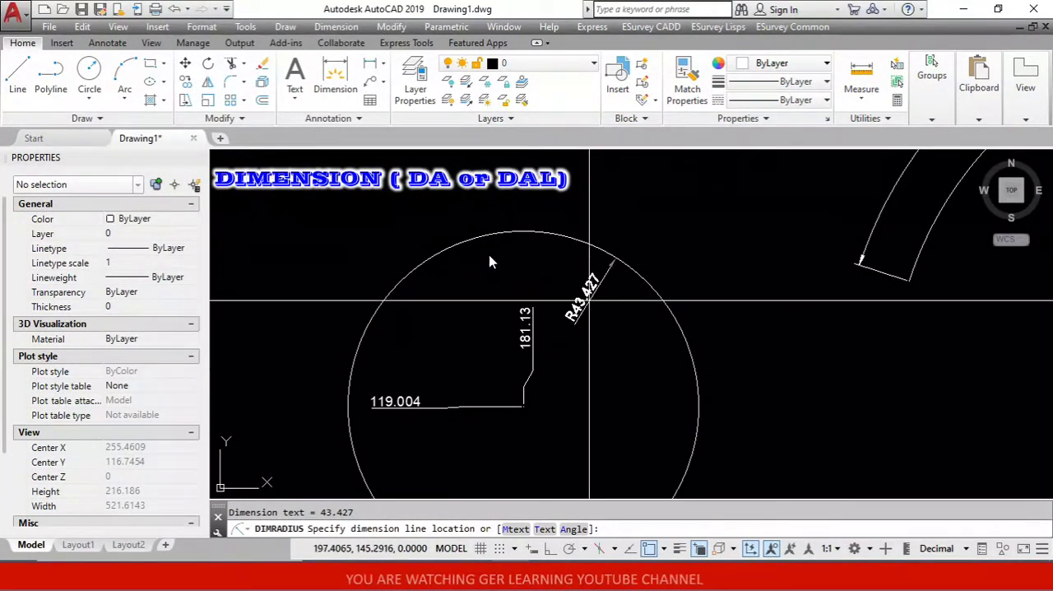
left_click(590, 302)
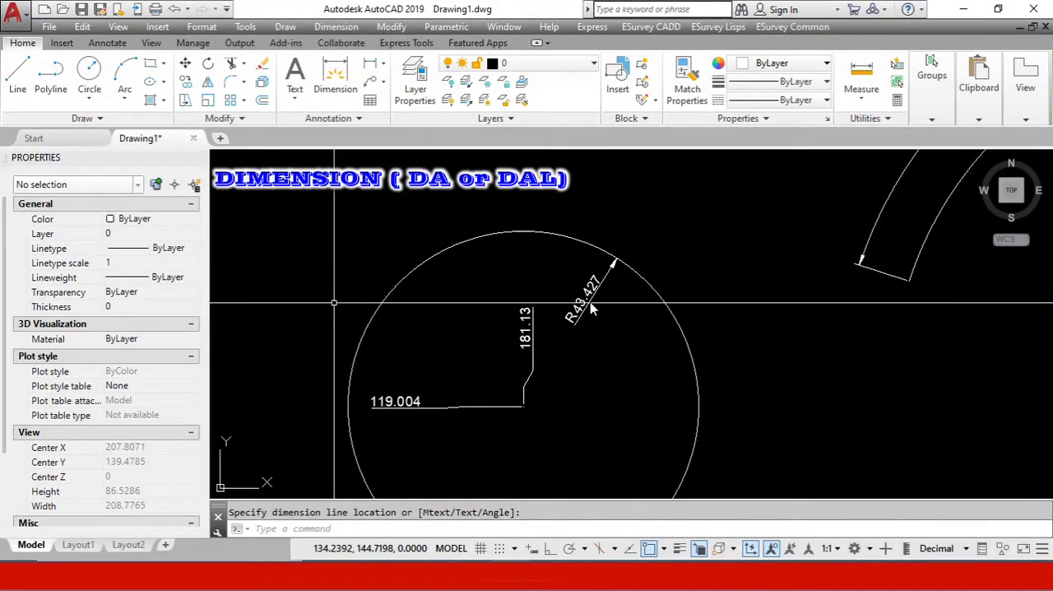
Add a radius dimension to the inner arc of the curved band, placing its text below the arc.
scroll(524, 339, "down", 4)
scroll(718, 239, "up", 4)
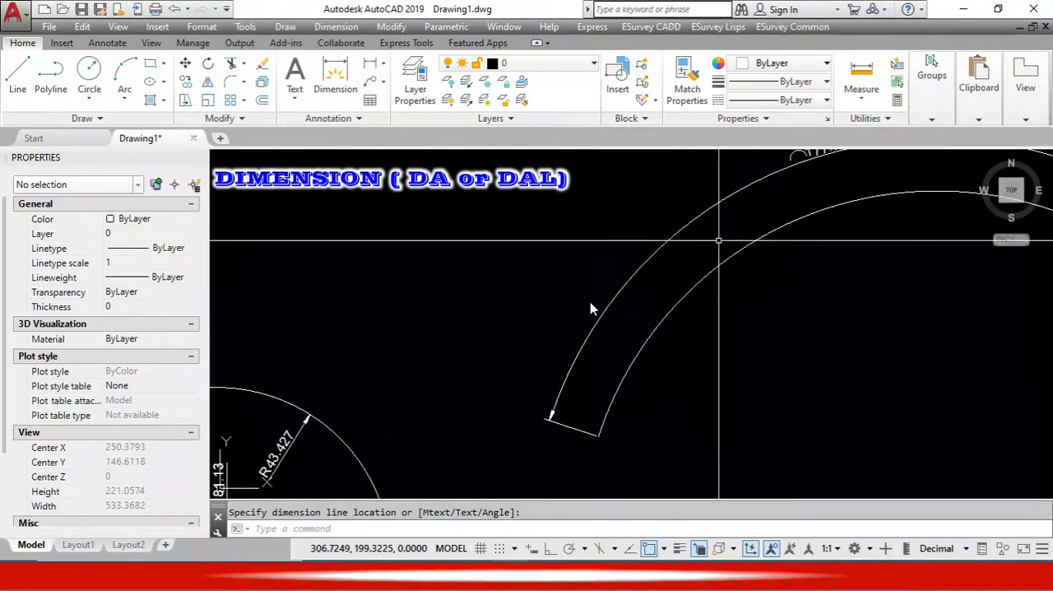
left_click(335, 26)
left_click(354, 148)
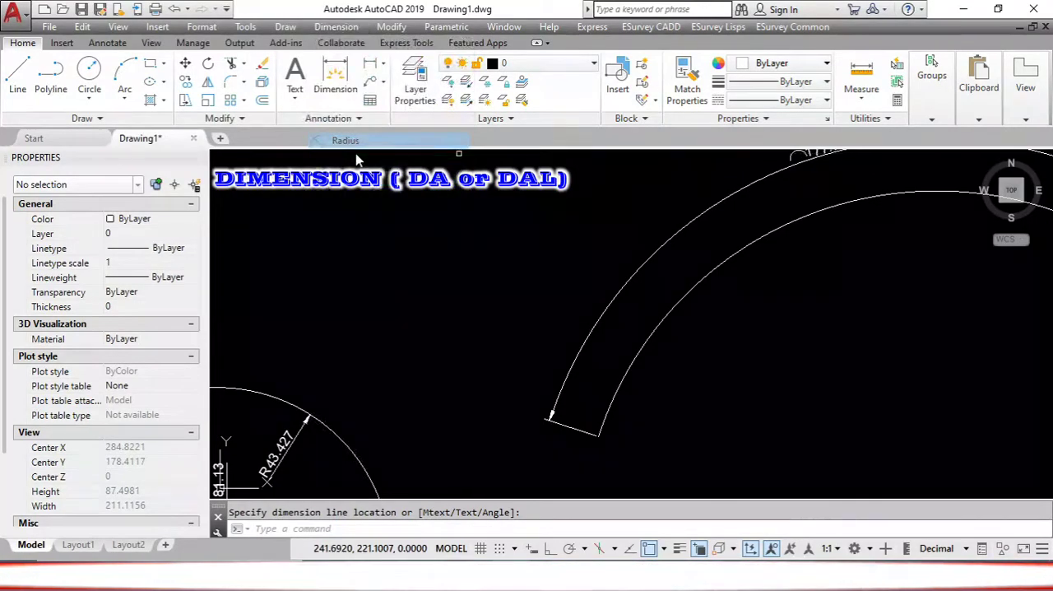
left_click(737, 253)
scroll(594, 359, "down", 5)
scroll(680, 346, "up", 5)
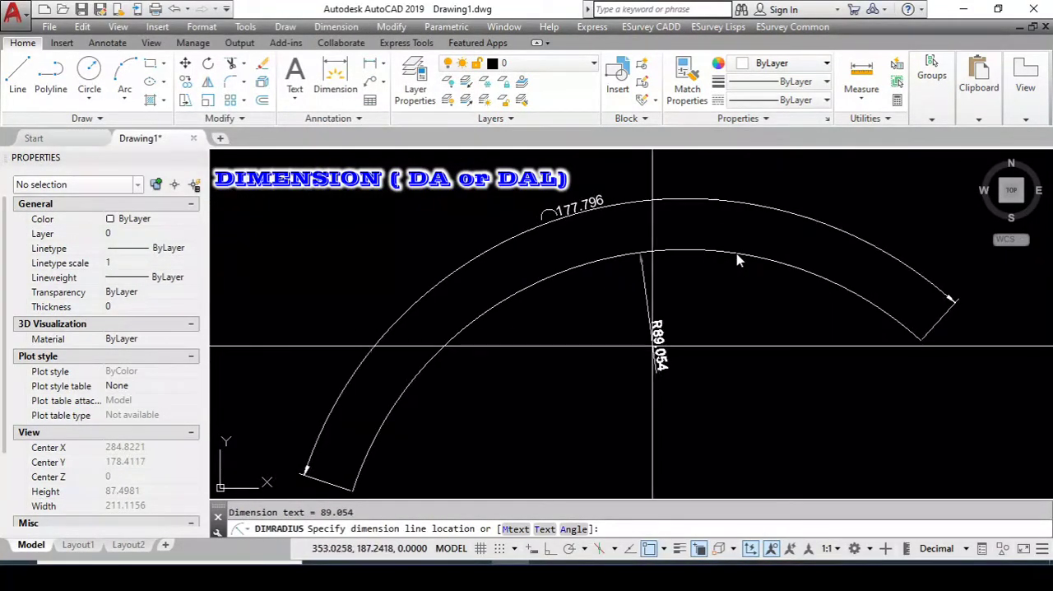
scroll(638, 329, "down", 2)
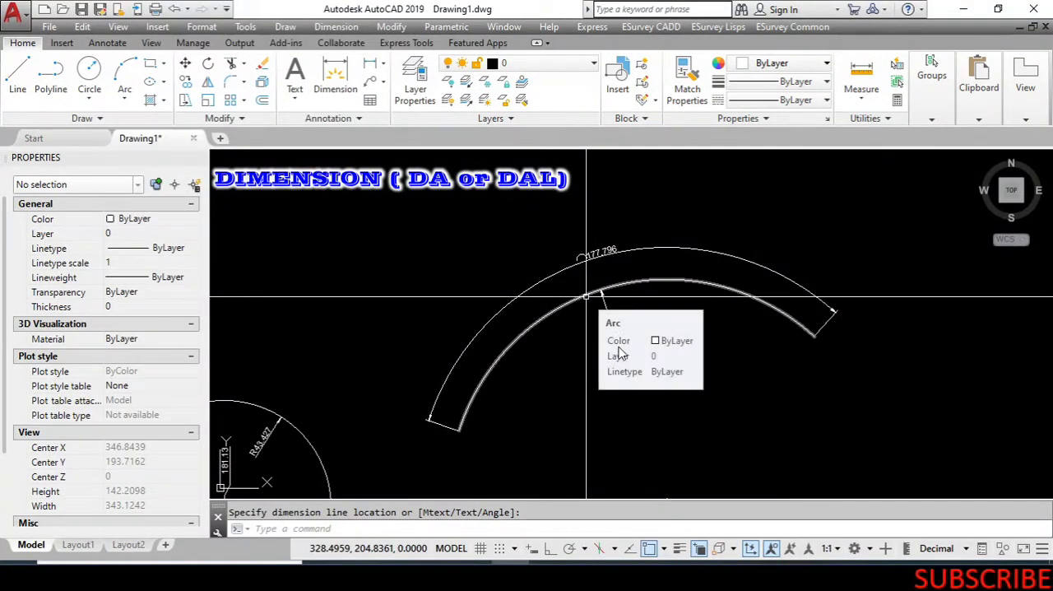
scroll(623, 352, "up", 2)
scroll(625, 352, "up", 2)
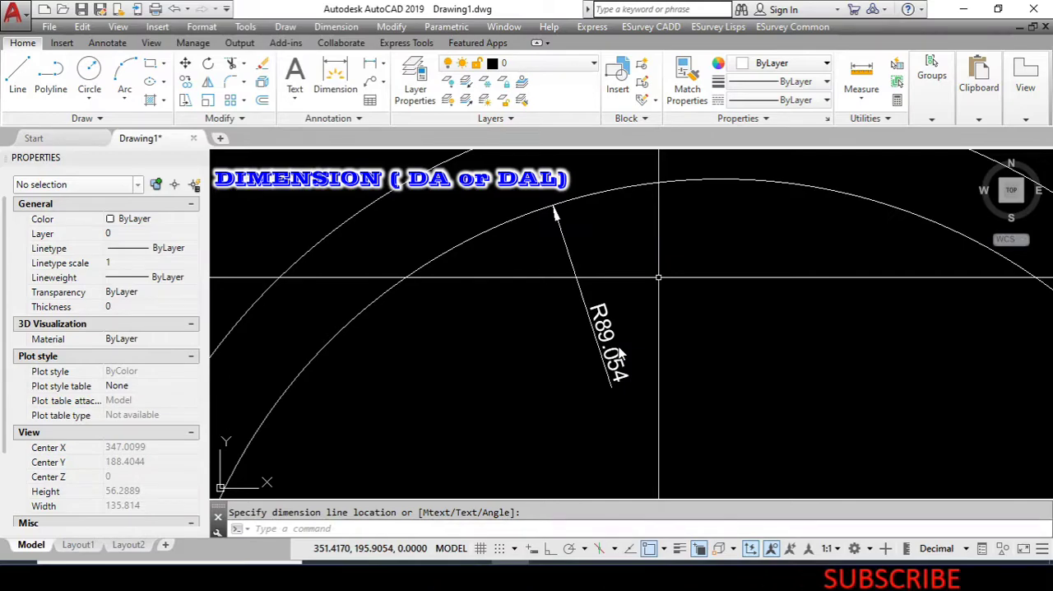
scroll(621, 353, "down", 3)
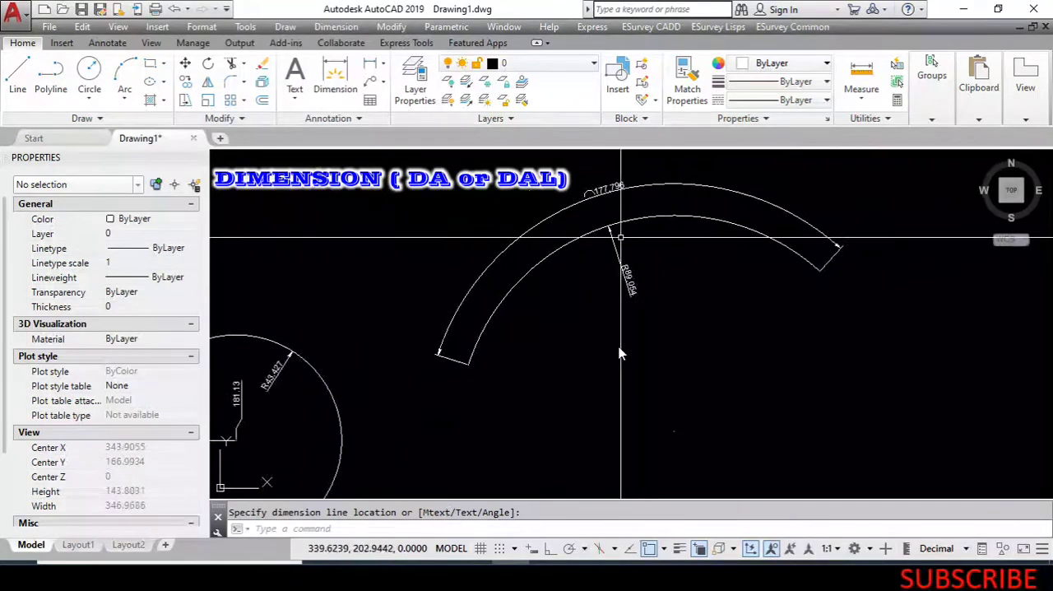
Start a jogged radius dimension on the inner arc, with the center location override inside the curve below its crown.
left_click(336, 26)
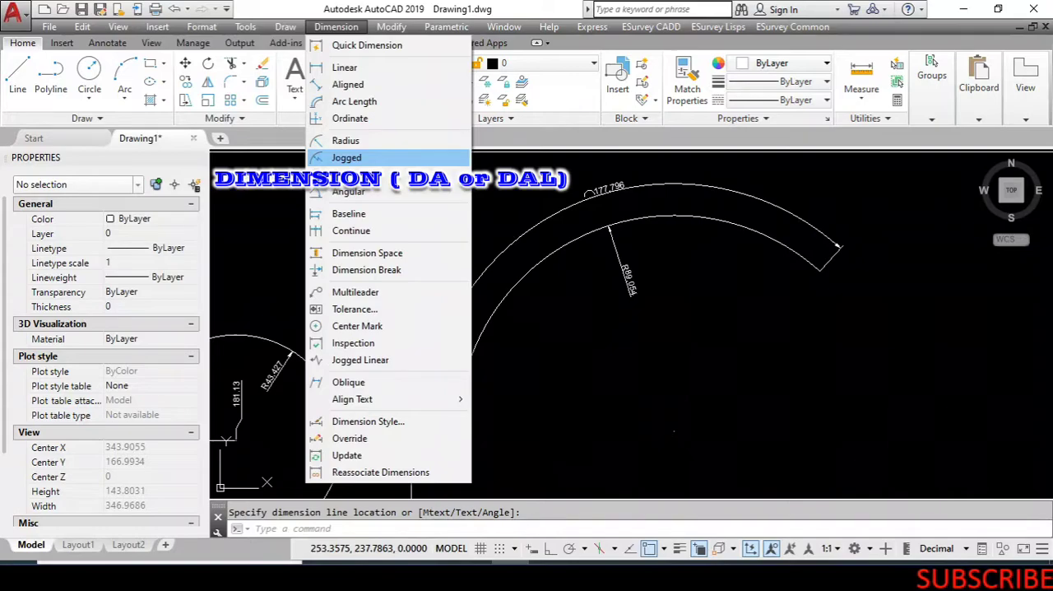
left_click(347, 157)
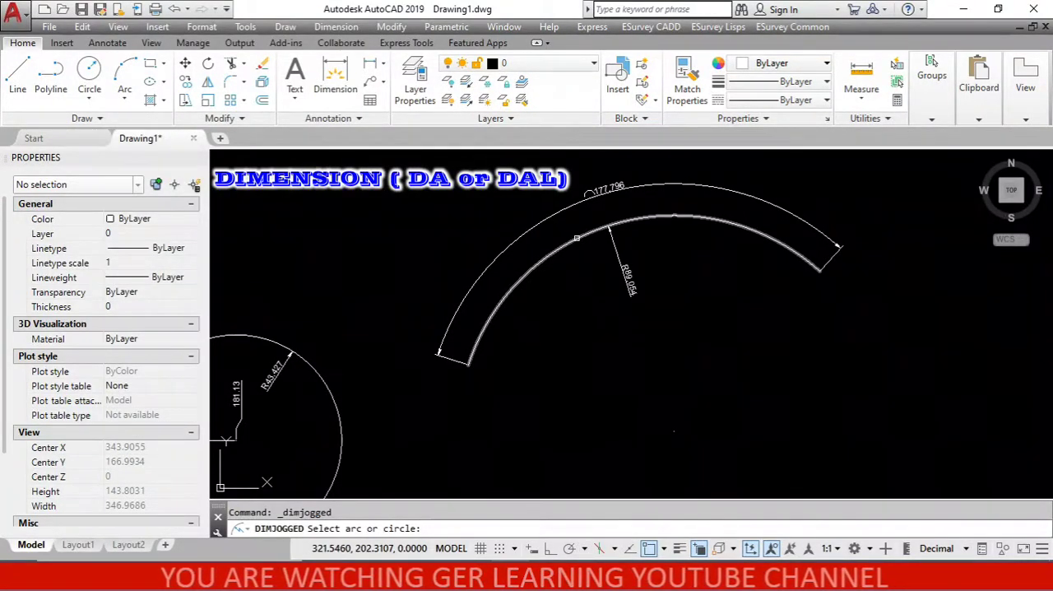
left_click(577, 238)
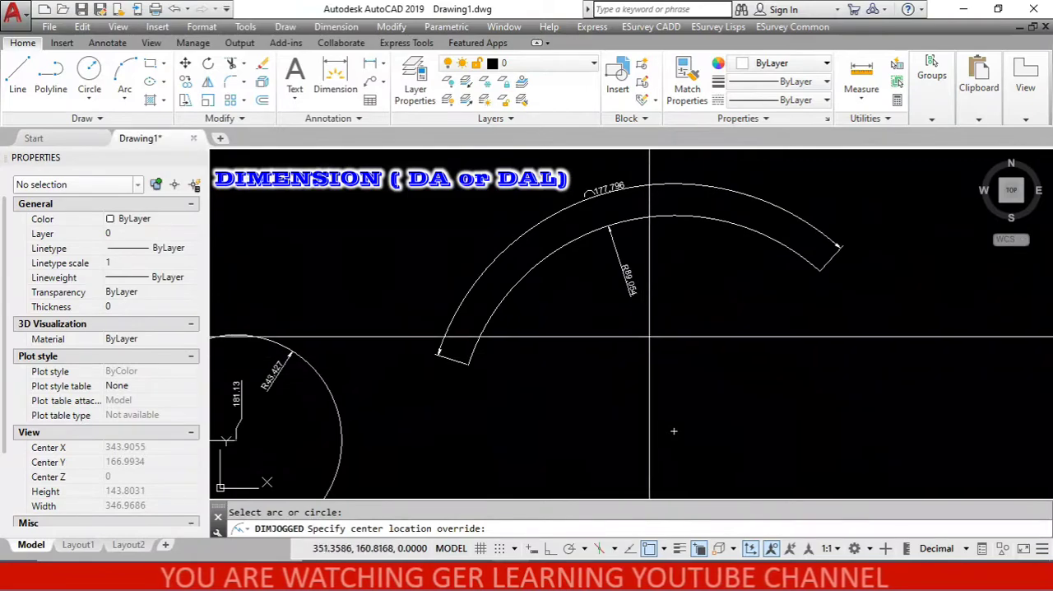
scroll(655, 321, "up", 2)
left_click(658, 308)
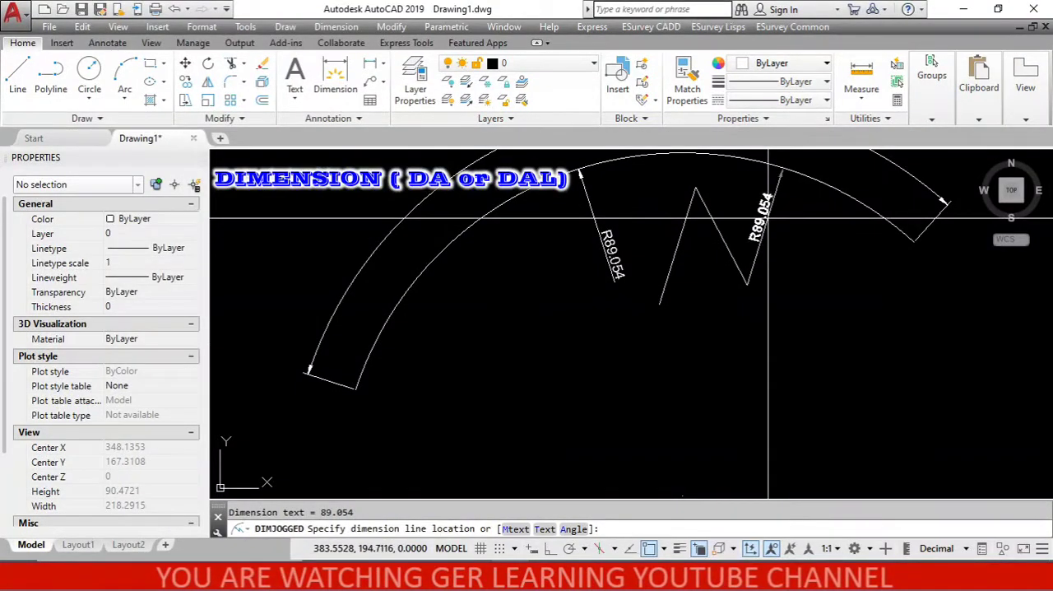
Place the jogged dimension line toward the arc's left side and set the jog location between it and the override center.
scroll(760, 217, "up", 2)
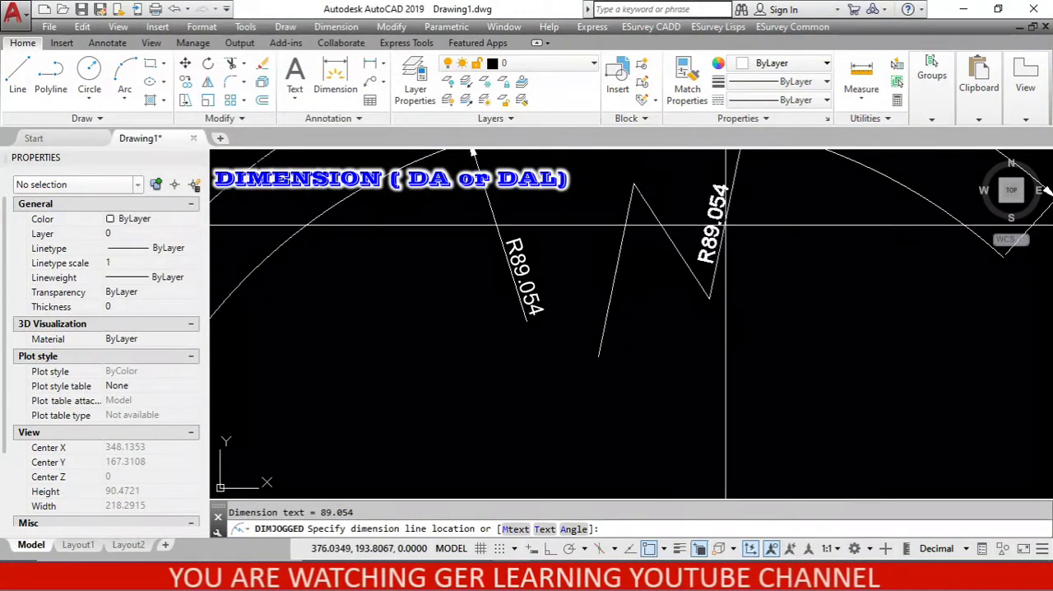
scroll(751, 234, "down", 2)
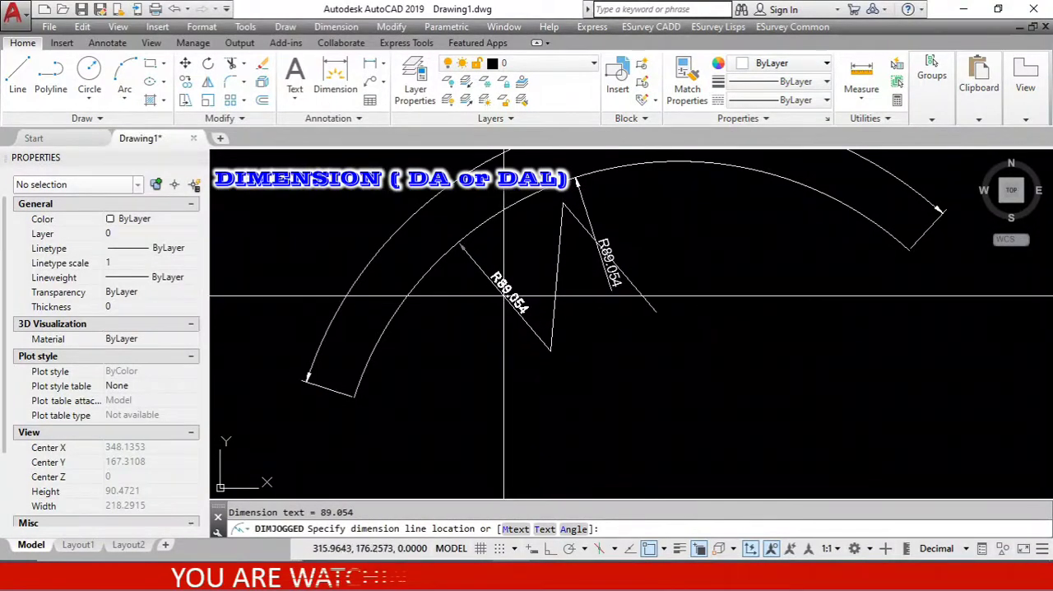
left_click(518, 304)
scroll(584, 246, "up", 2)
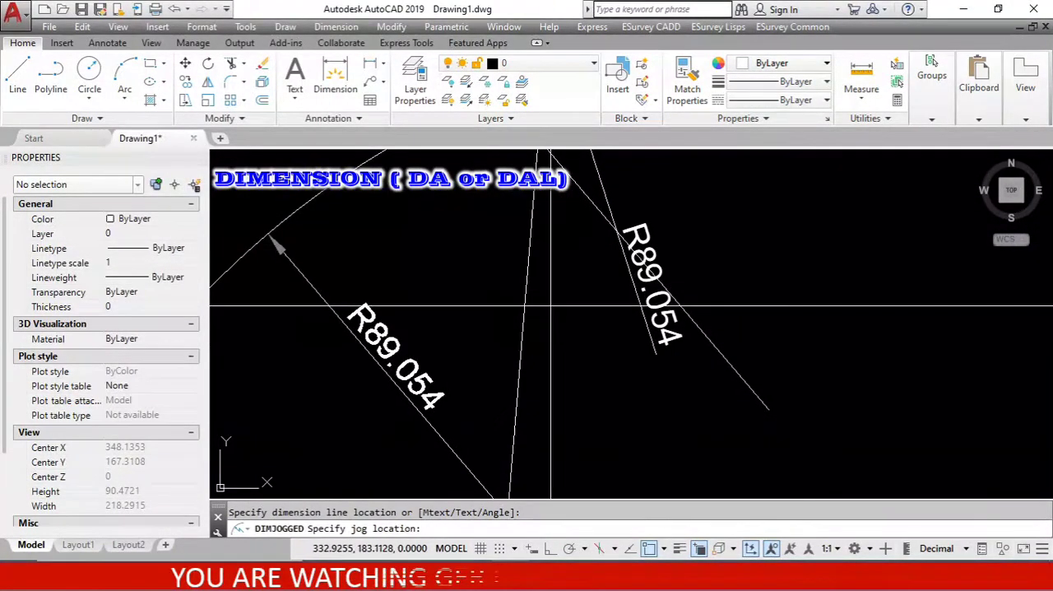
scroll(549, 296, "down", 2)
scroll(569, 296, "up", 2)
scroll(574, 312, "down", 2)
scroll(574, 312, "up", 2)
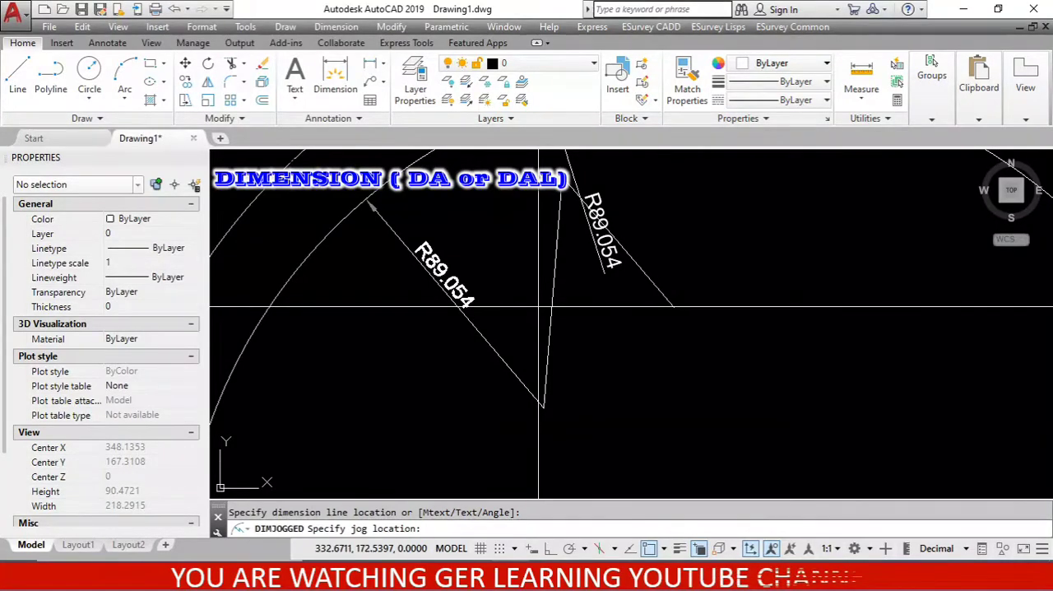
left_click(539, 307)
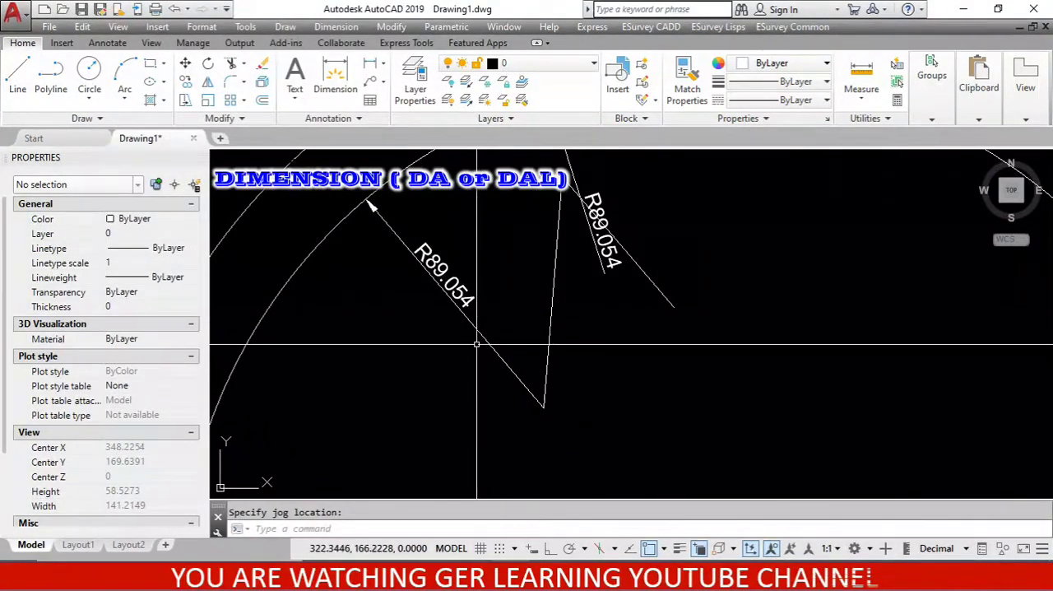
Start a jogged radius dimension on the circle, with the center location override inside its upper-left part.
scroll(422, 267, "down", 2)
scroll(422, 267, "up", 4)
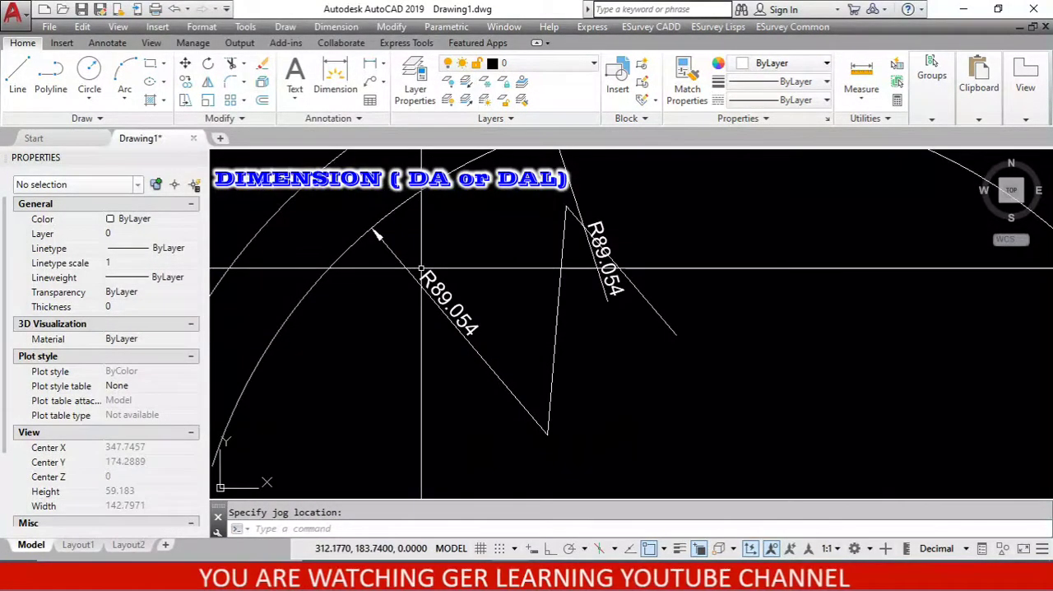
scroll(521, 326, "down", 2)
scroll(520, 327, "up", 4)
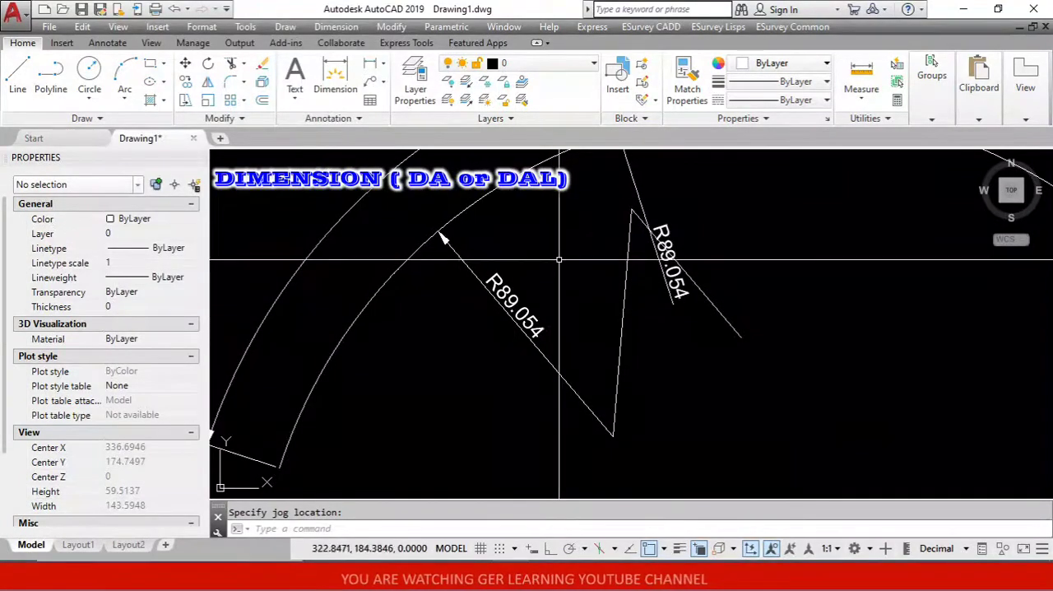
scroll(584, 302, "down", 2)
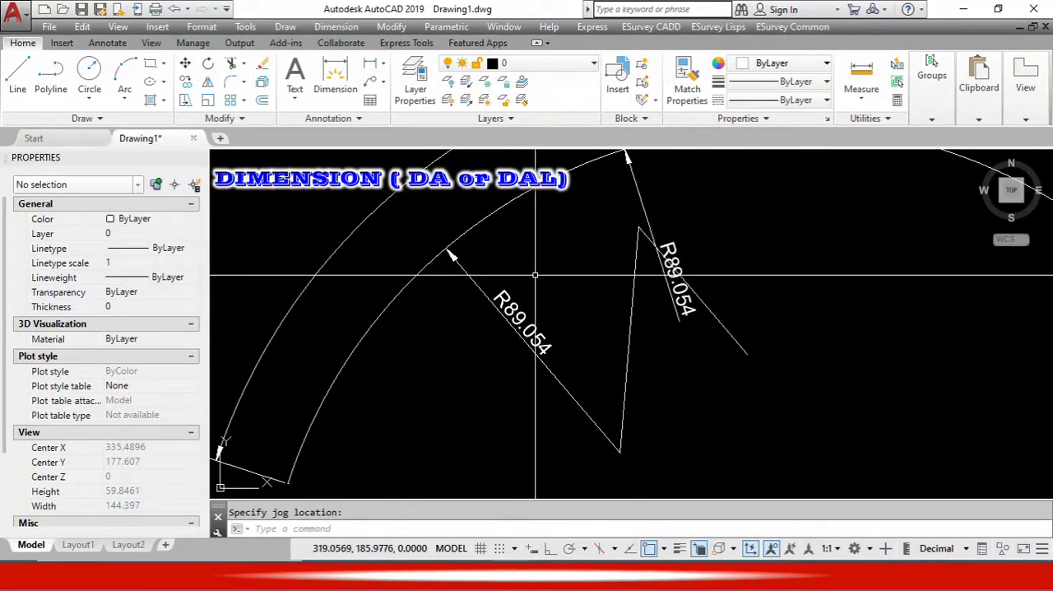
scroll(461, 236, "down", 5)
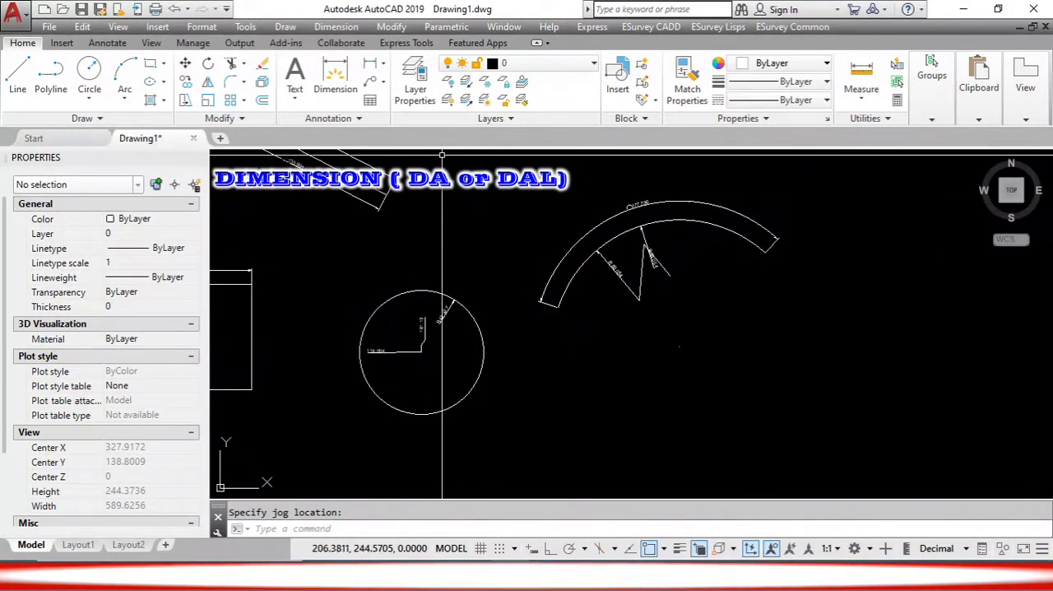
left_click(336, 27)
left_click(352, 226)
scroll(350, 162, "up", 2)
scroll(399, 337, "up", 2)
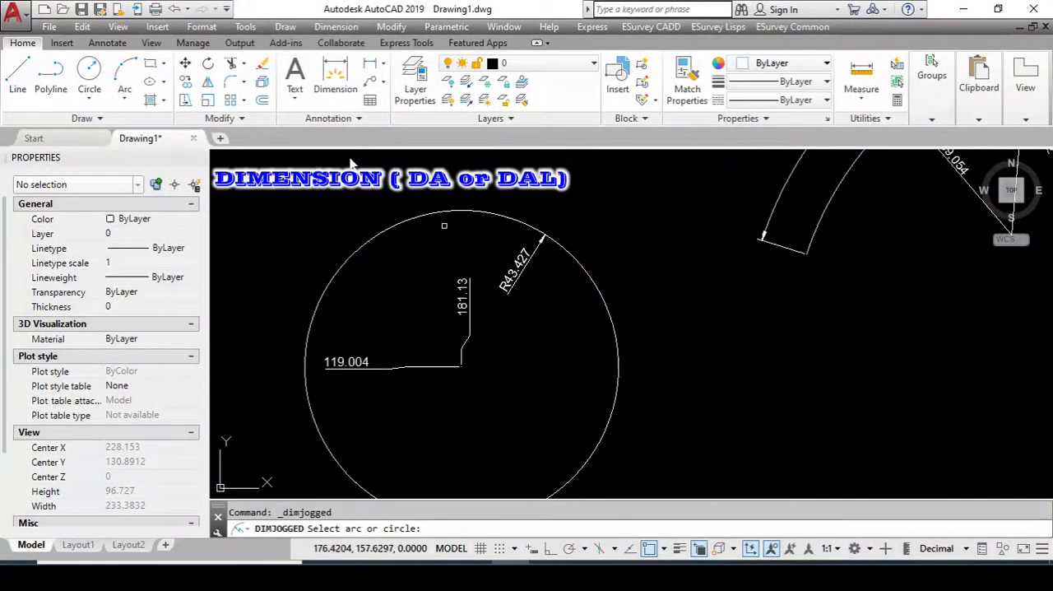
left_click(440, 215)
scroll(440, 217, "up", 4)
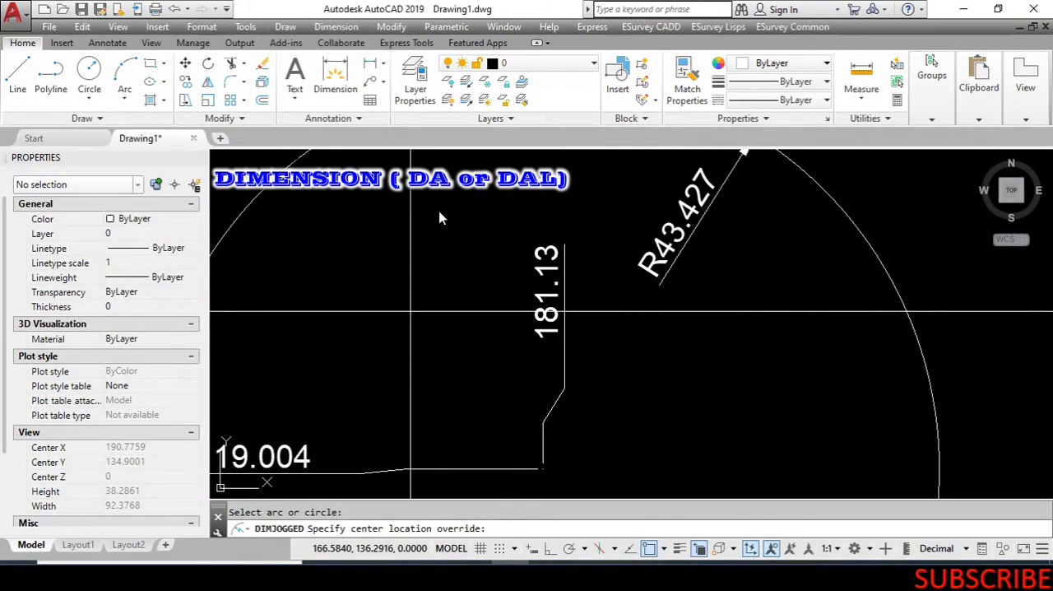
left_click(440, 218)
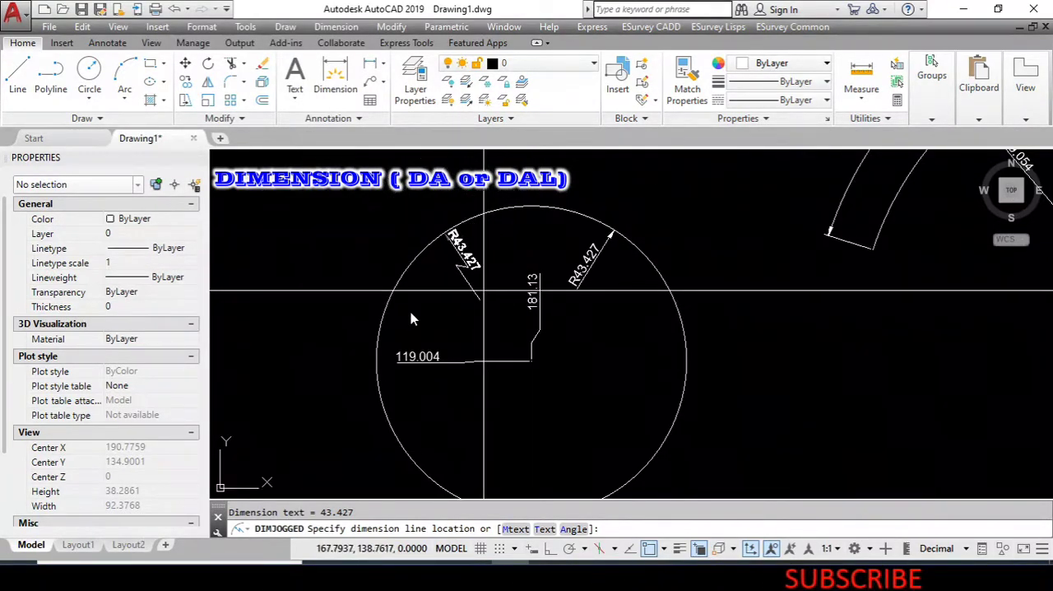
Place the circle's jogged dimension line just left of its top and set the jog location above the override center.
scroll(479, 293, "up", 2)
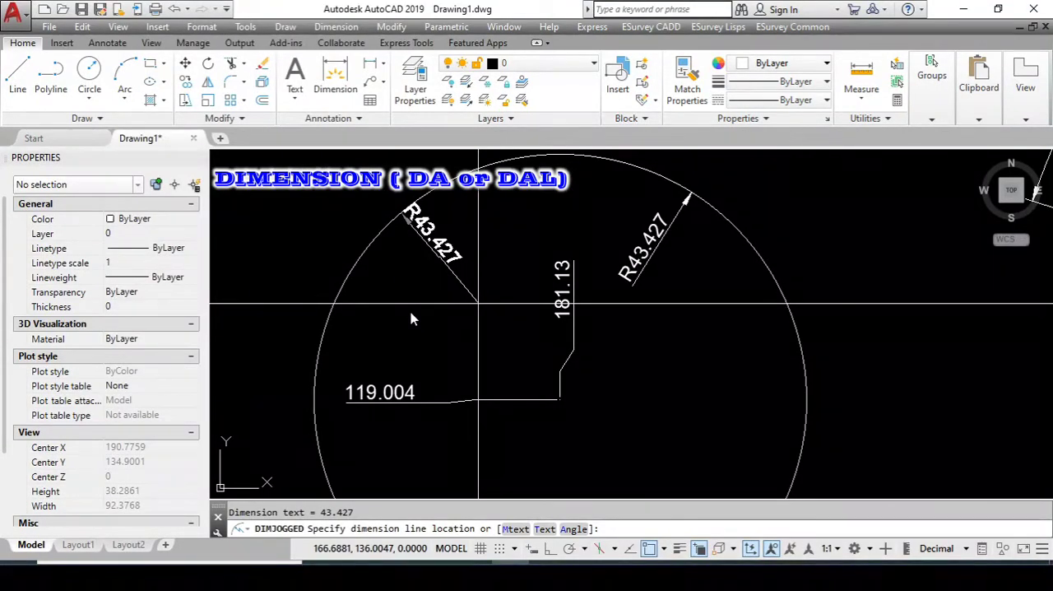
scroll(478, 304, "down", 2)
scroll(486, 306, "down", 2)
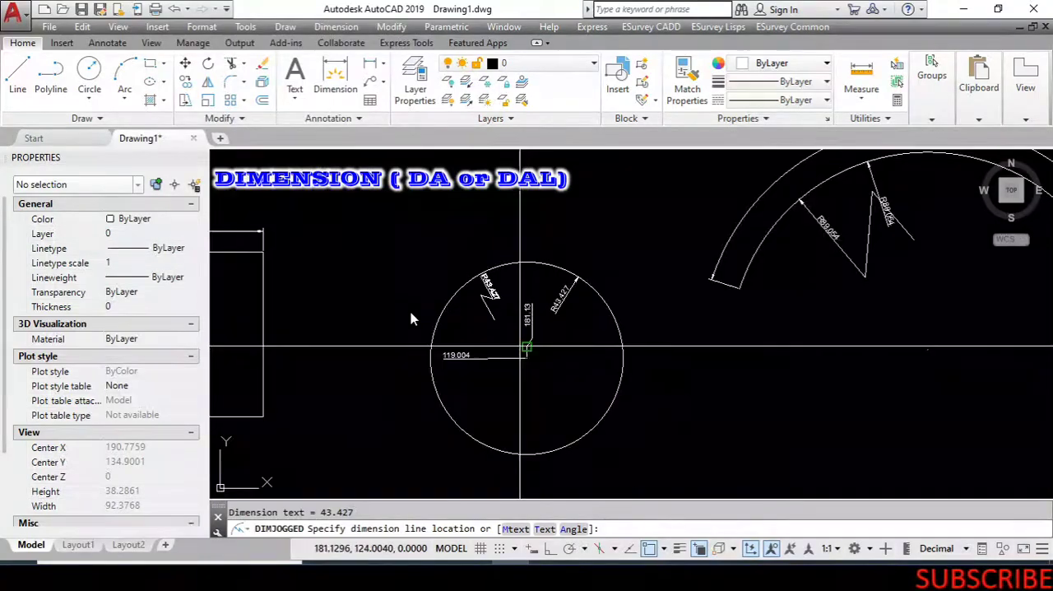
scroll(502, 313, "up", 3)
scroll(502, 313, "down", 3)
scroll(511, 287, "up", 3)
scroll(518, 267, "up", 6)
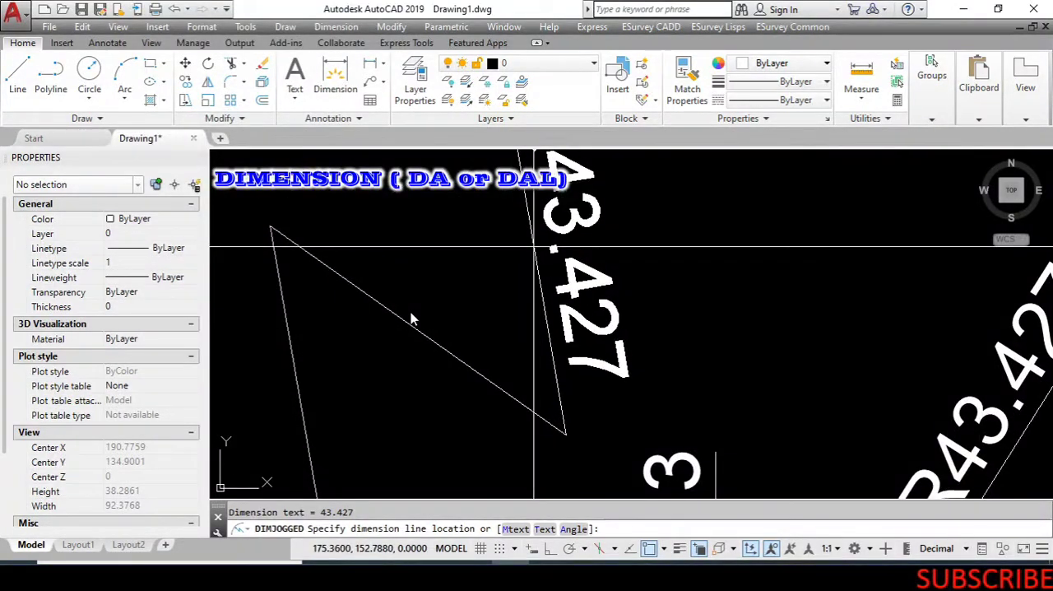
left_click(533, 247)
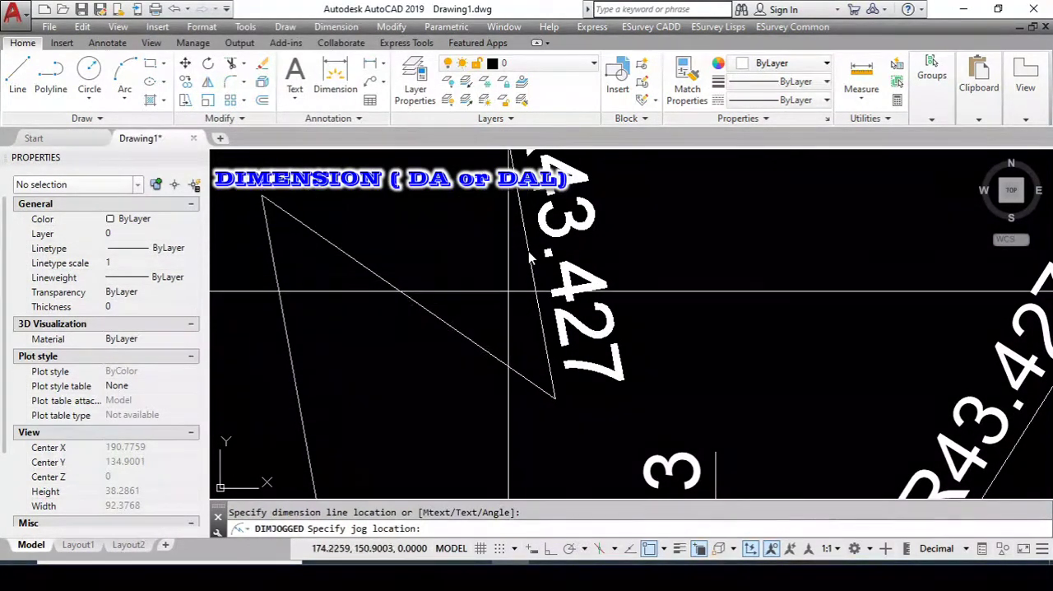
scroll(510, 288, "down", 3)
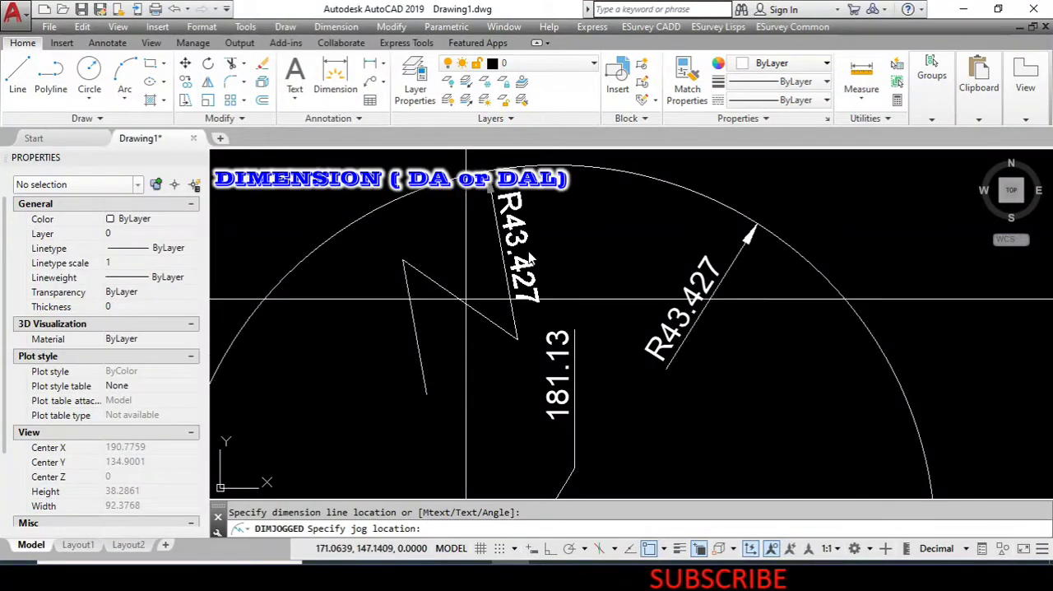
scroll(465, 300, "up", 2)
left_click(477, 324)
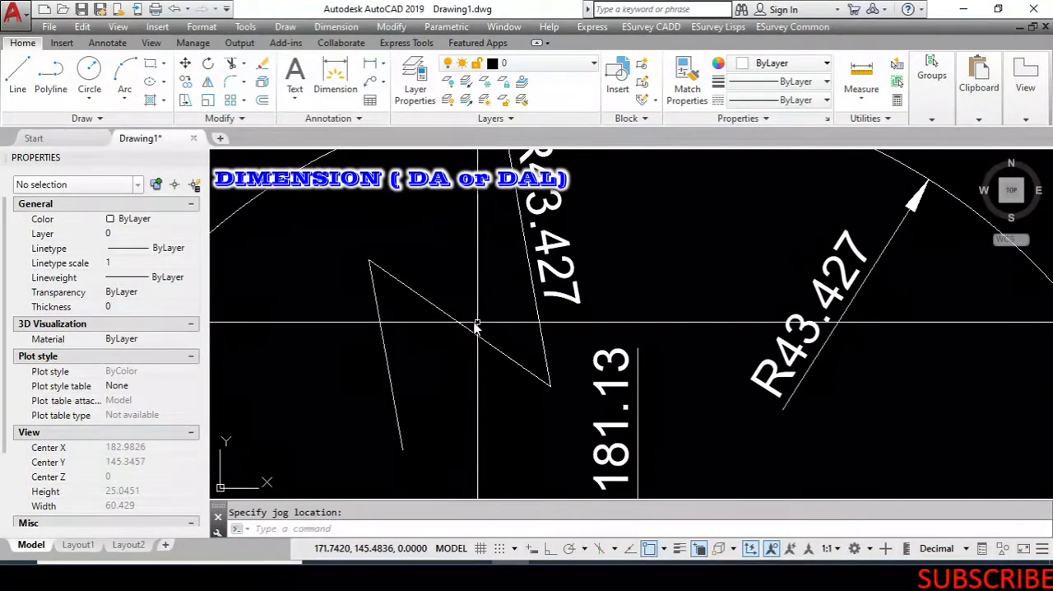
scroll(476, 326, "down", 4)
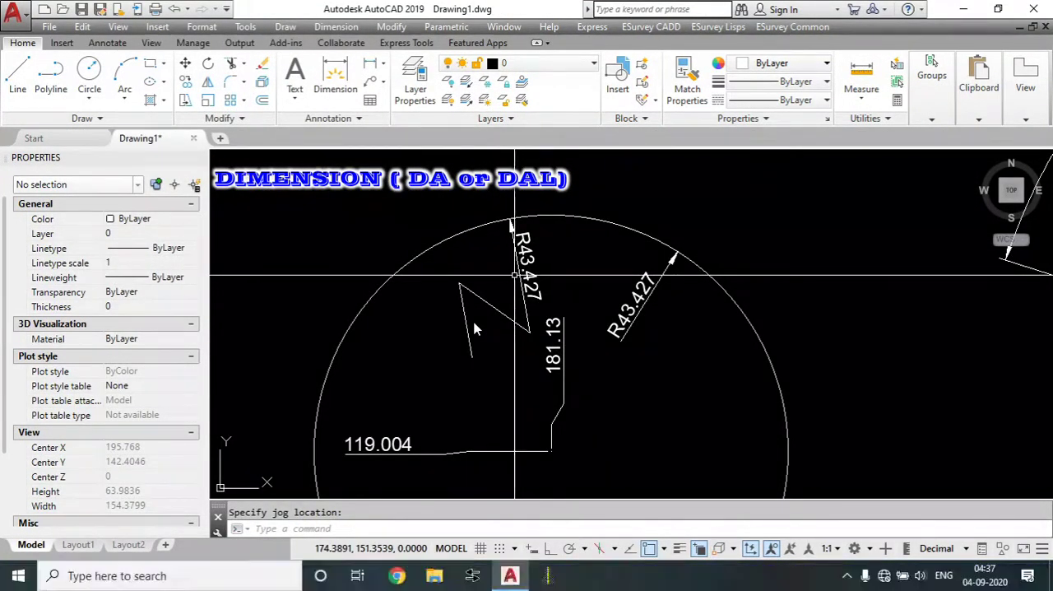
Add a diameter dimension to the circle, placing its dimension line inside the circle's lower-left part.
scroll(474, 329, "up", 2)
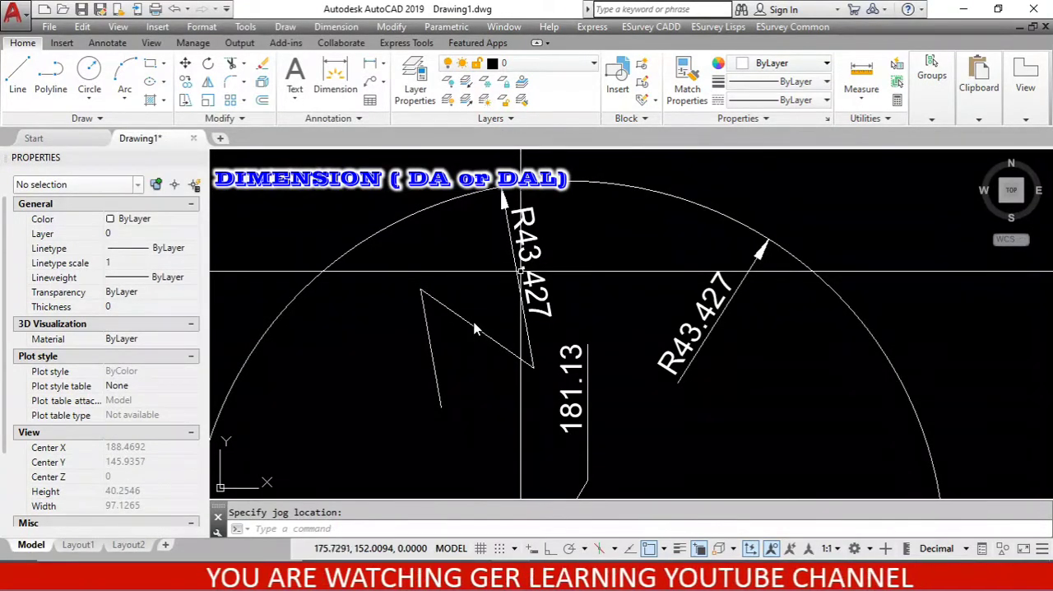
scroll(475, 329, "down", 2)
scroll(474, 329, "up", 2)
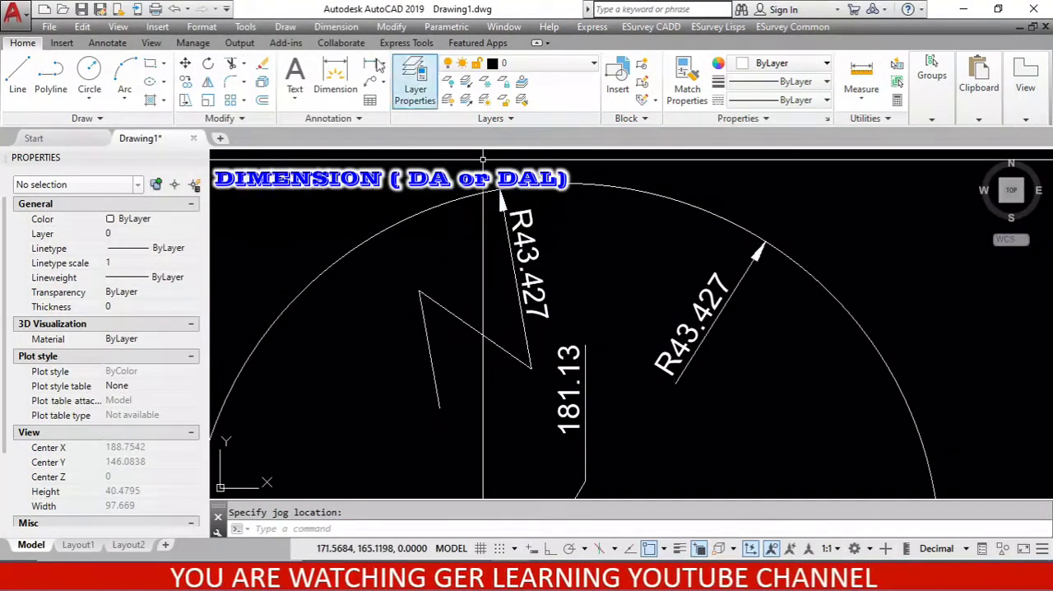
left_click(335, 26)
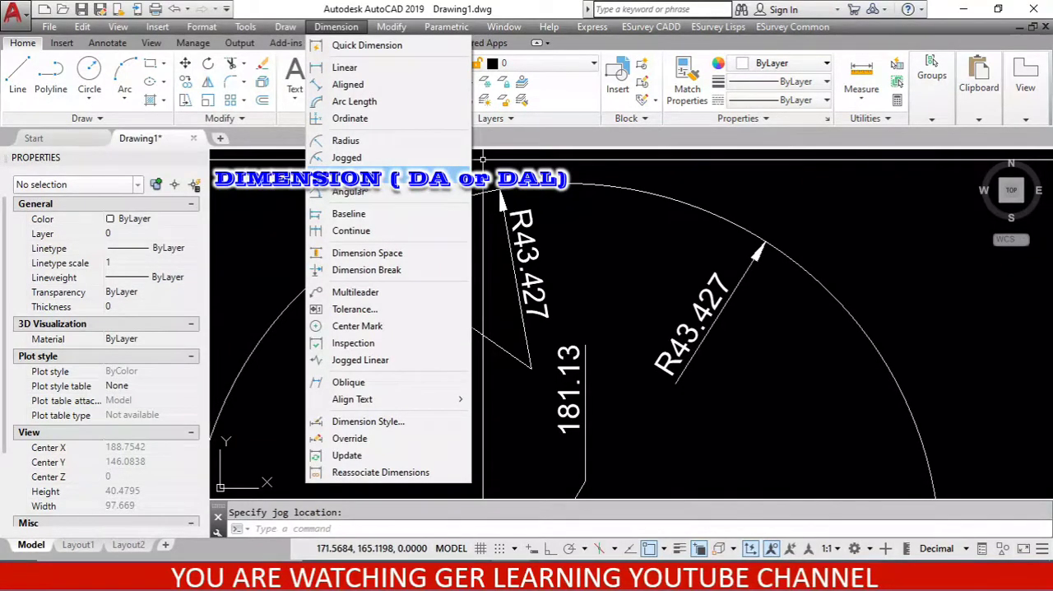
left_click(350, 175)
scroll(403, 213, "down", 4)
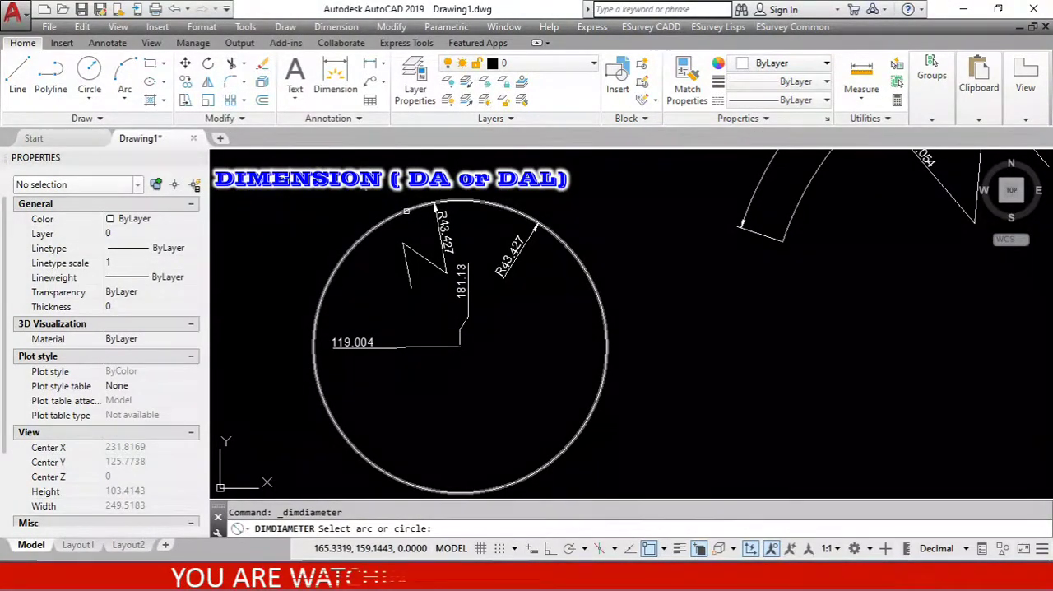
left_click(406, 211)
scroll(498, 331, "down", 3)
scroll(518, 346, "up", 5)
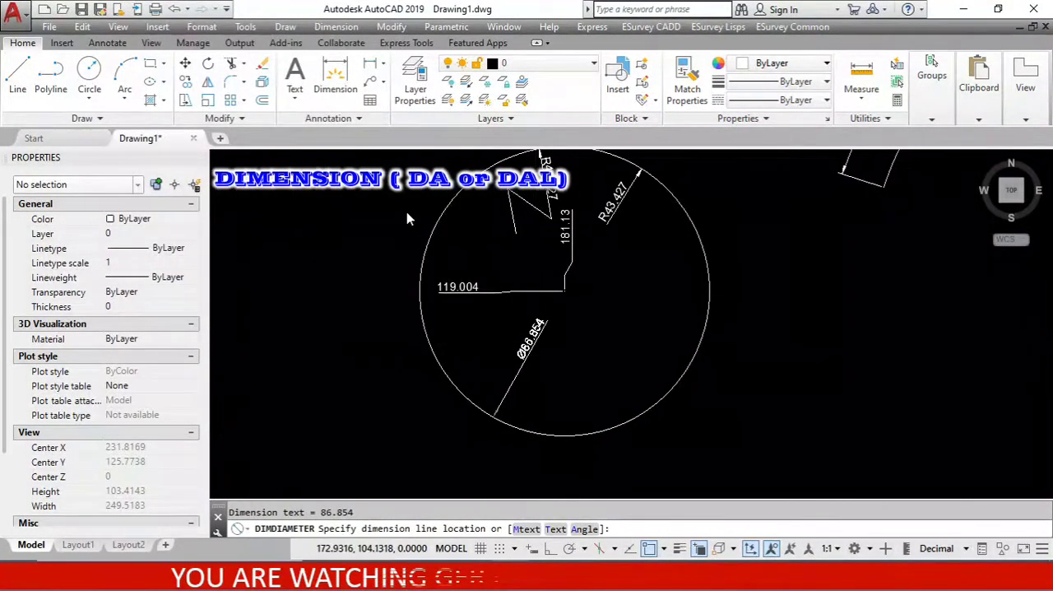
scroll(499, 345, "down", 3)
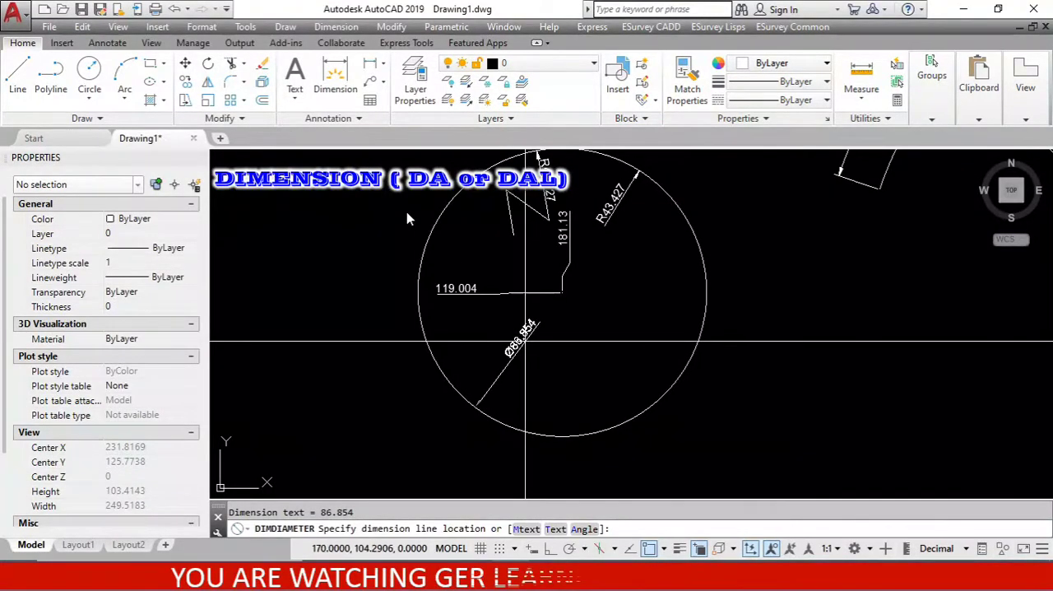
scroll(525, 340, "up", 3)
left_click(527, 344)
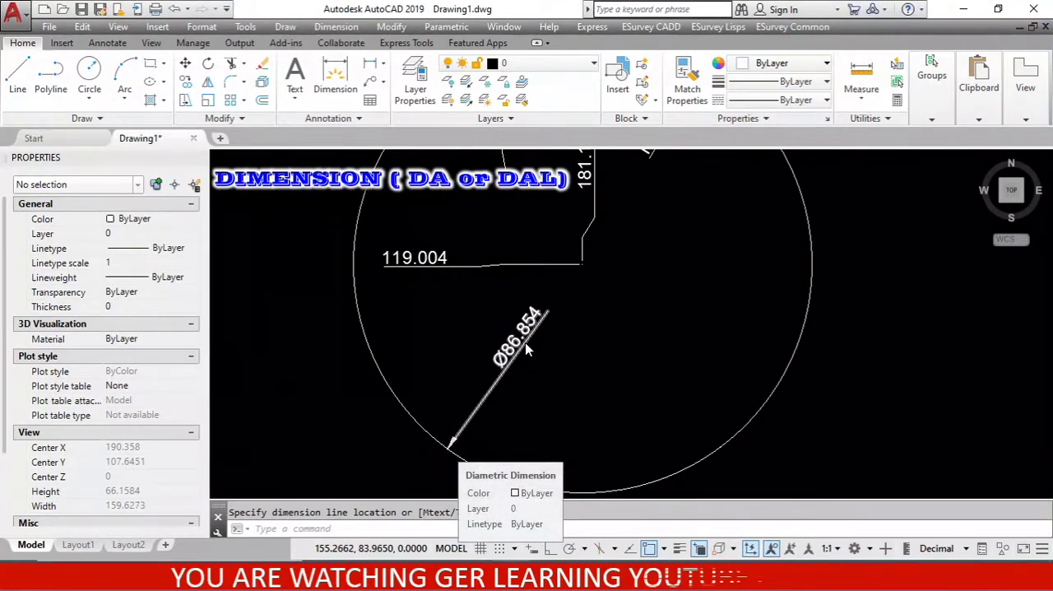
scroll(527, 349, "down", 3)
scroll(527, 350, "up", 6)
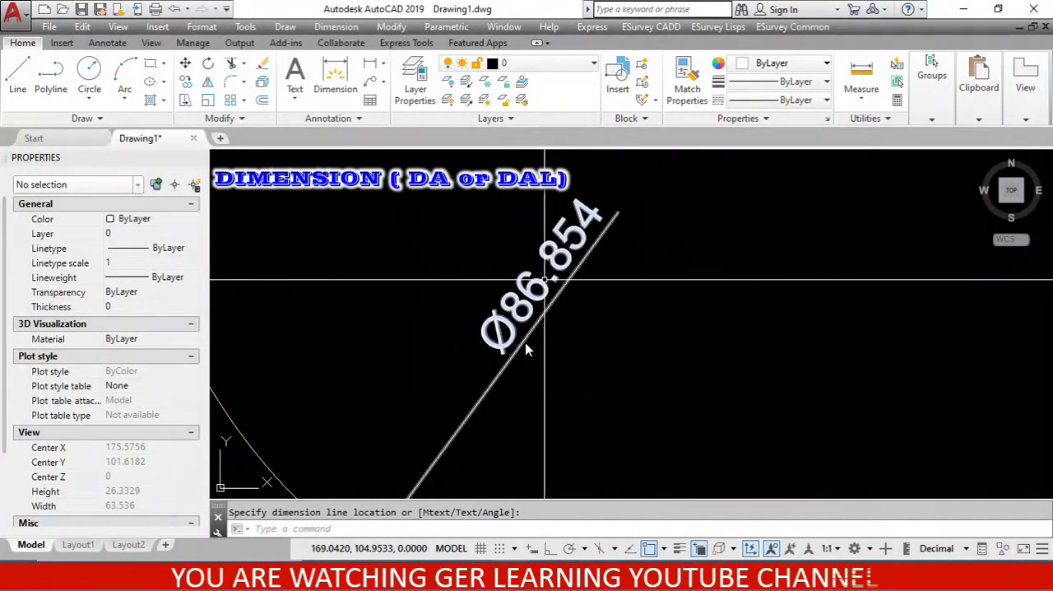
Add a diameter dimension to the inner arc, placing its dimension line below the arc just right of its crown.
scroll(527, 350, "down", 2)
scroll(528, 350, "down", 5)
scroll(788, 212, "up", 3)
middle_click_drag(767, 242, 767, 333)
middle_click_drag(716, 173, 626, 184)
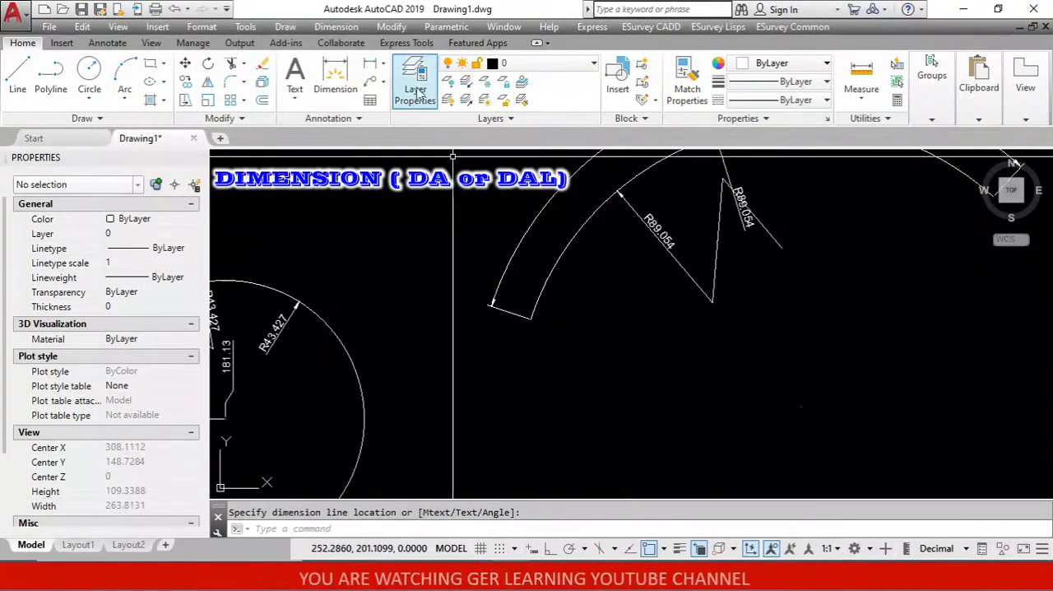
left_click(349, 30)
left_click(383, 192)
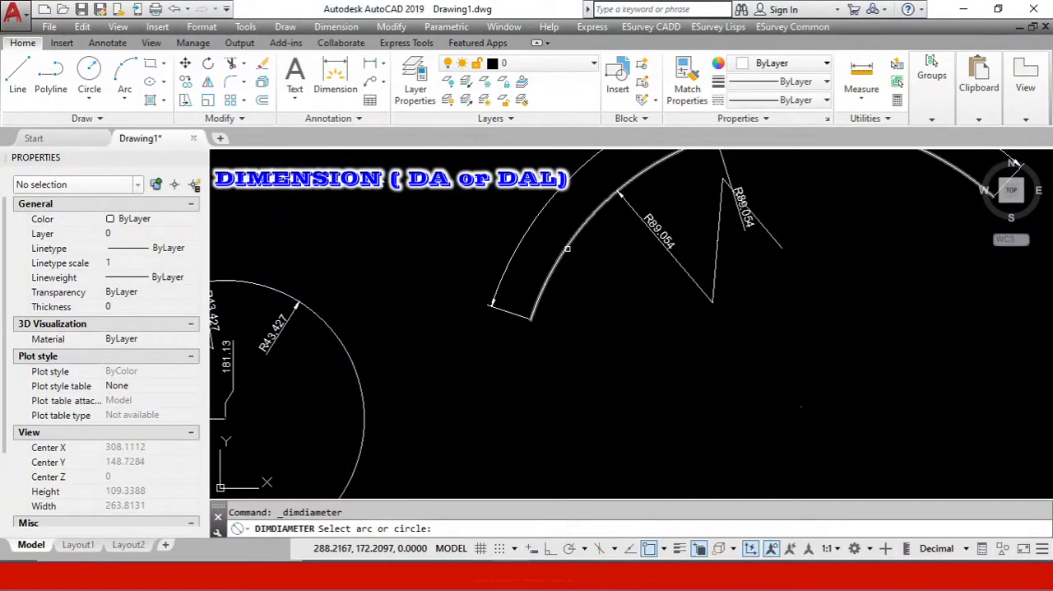
left_click(566, 248)
scroll(821, 320, "up", 2)
scroll(564, 251, "down", 5)
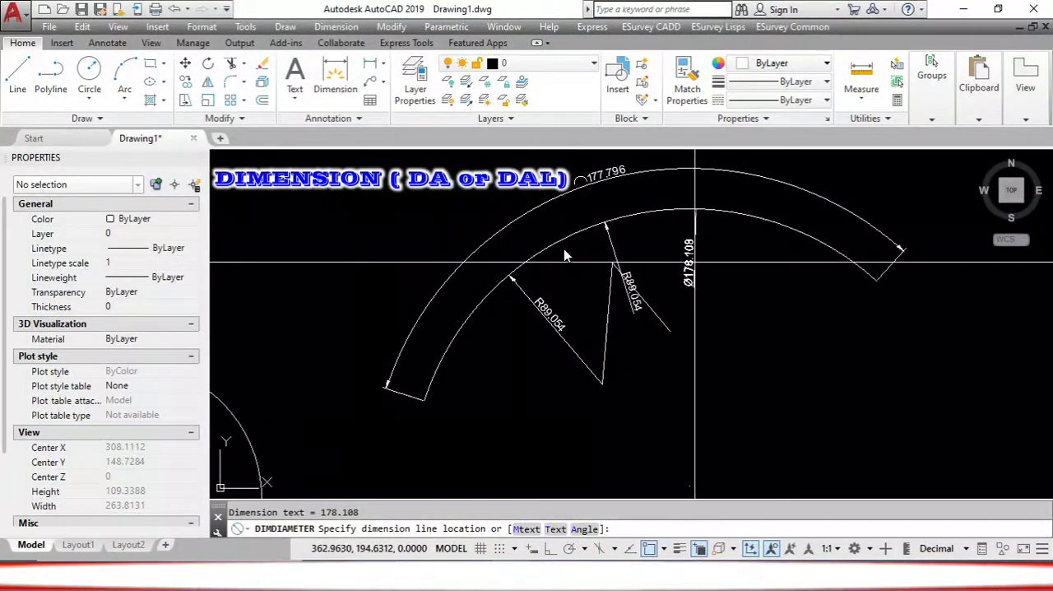
scroll(565, 255, "up", 4)
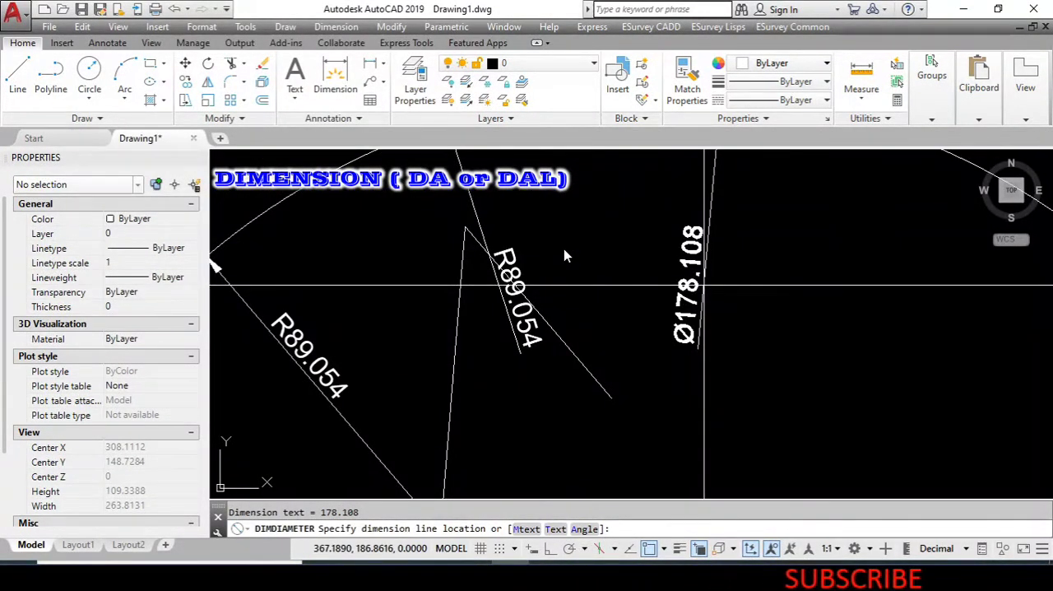
scroll(563, 251, "down", 2)
scroll(564, 253, "down", 2)
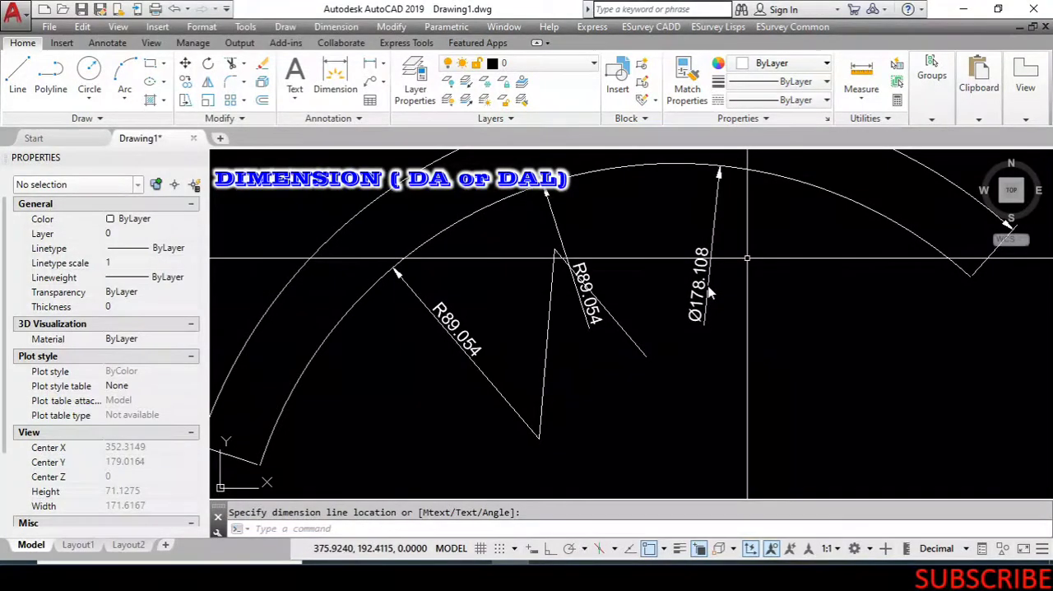
Start an angular dimension between the rectangle's bottom edge, picked as the polyline, and its left edge.
scroll(700, 288, "down", 3)
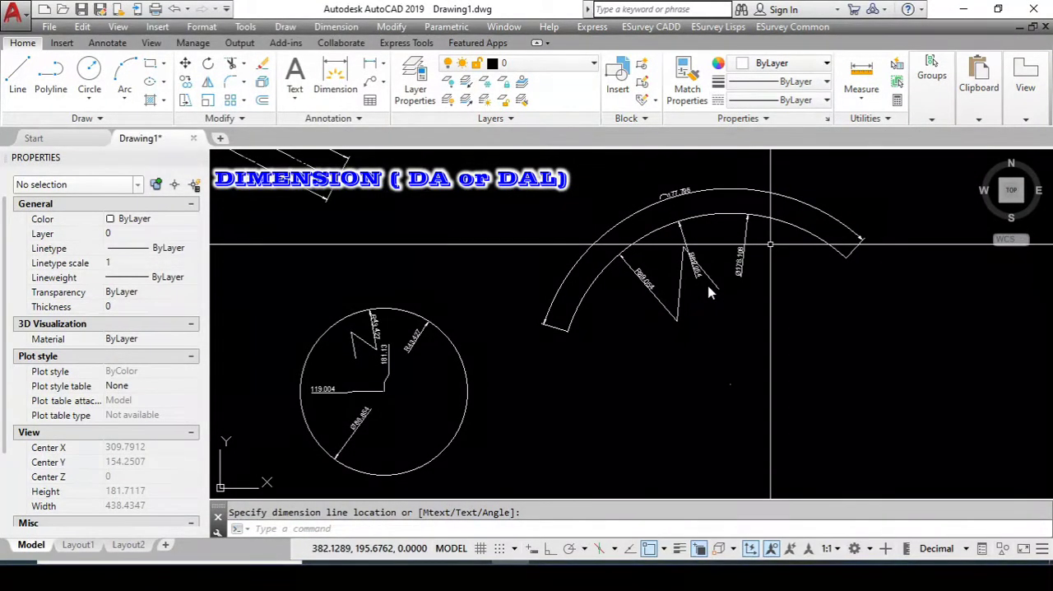
scroll(710, 292, "down", 2)
left_click(335, 26)
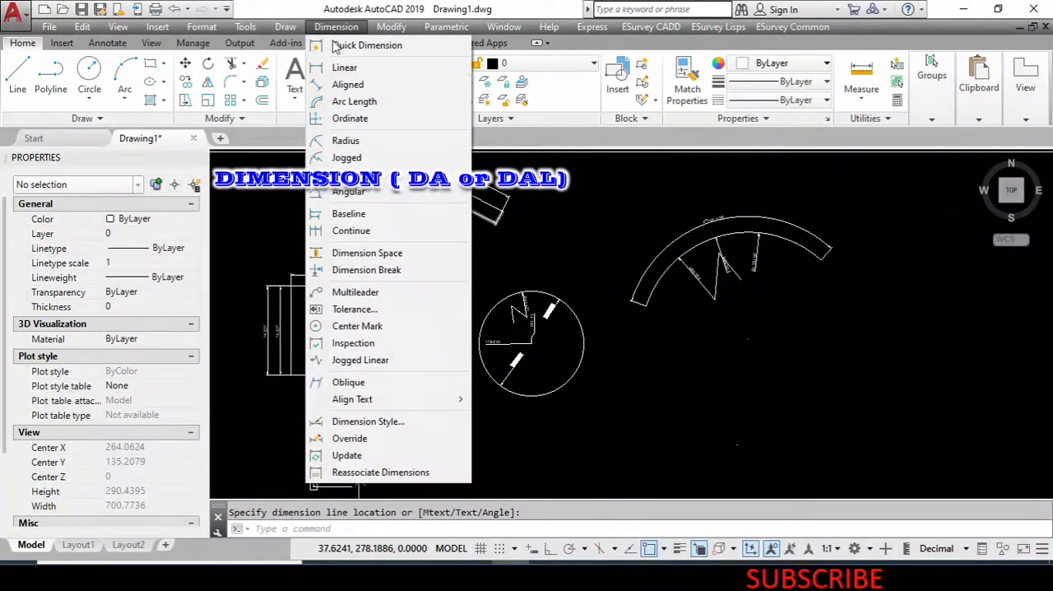
left_click(419, 196)
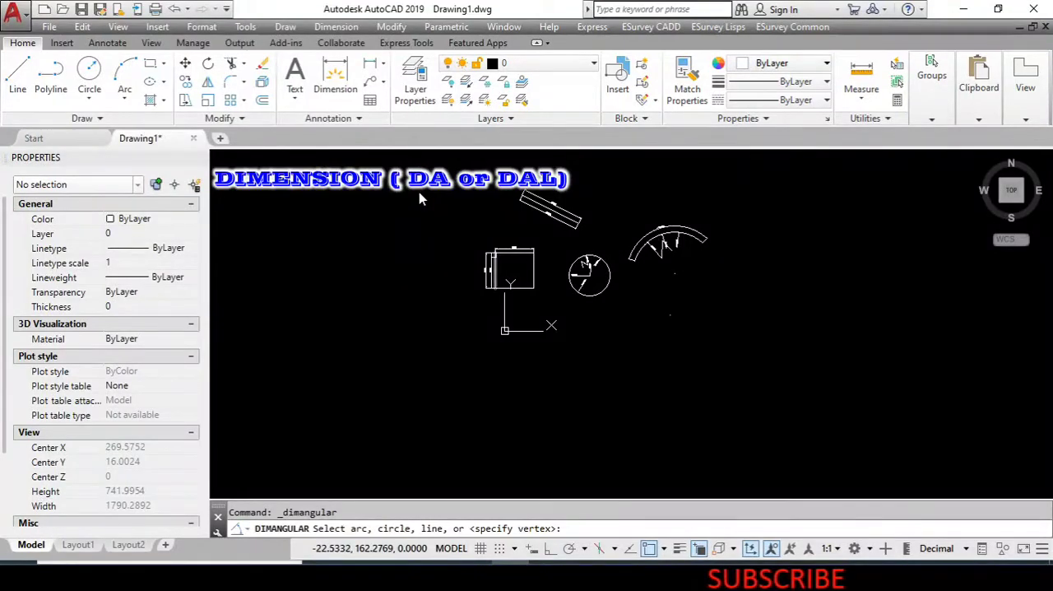
scroll(493, 263, "up", 3)
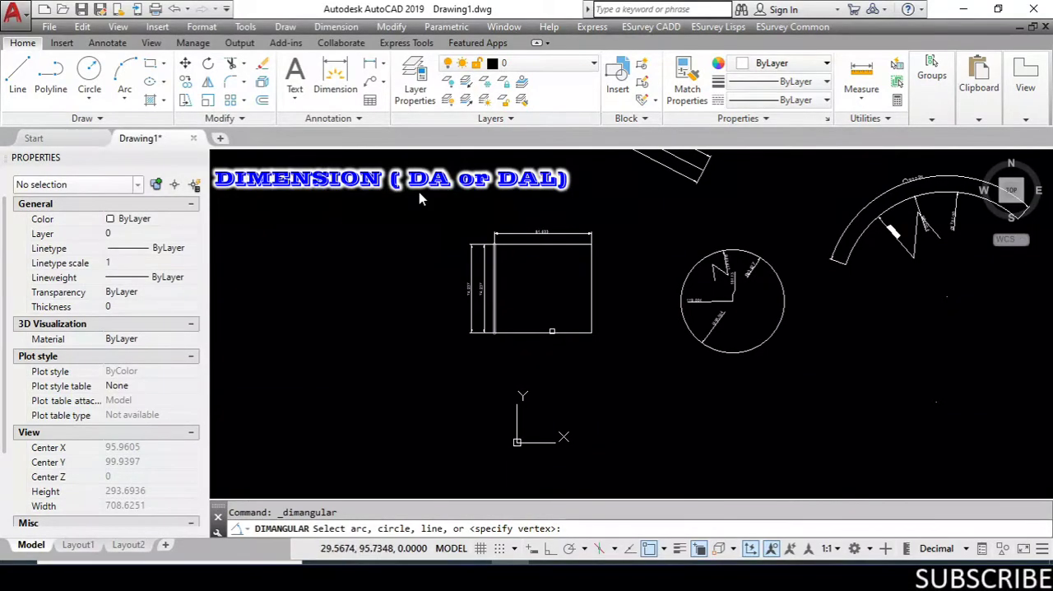
scroll(500, 341, "up", 6)
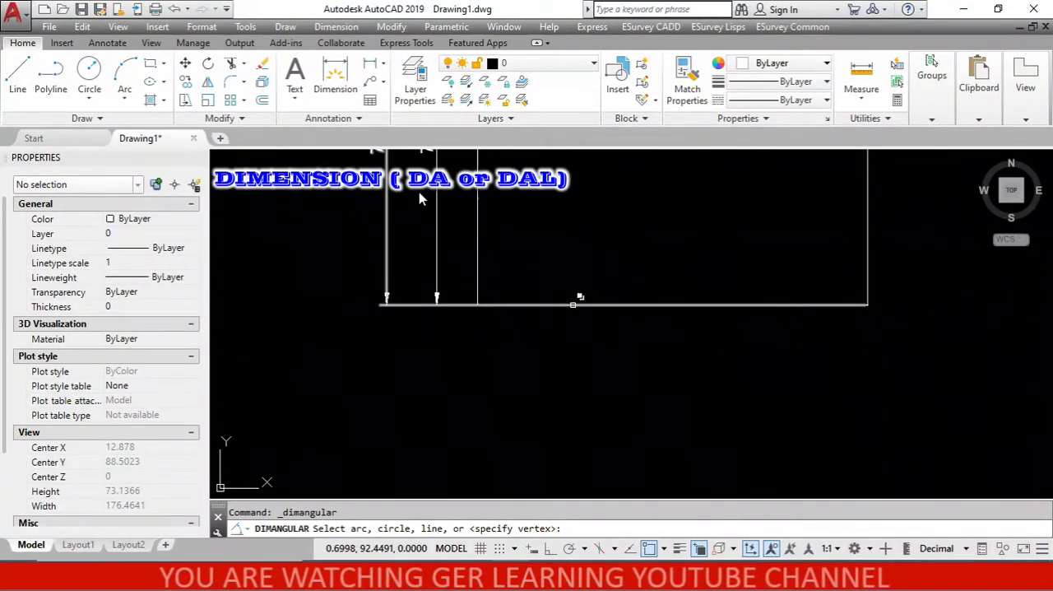
left_click(572, 304)
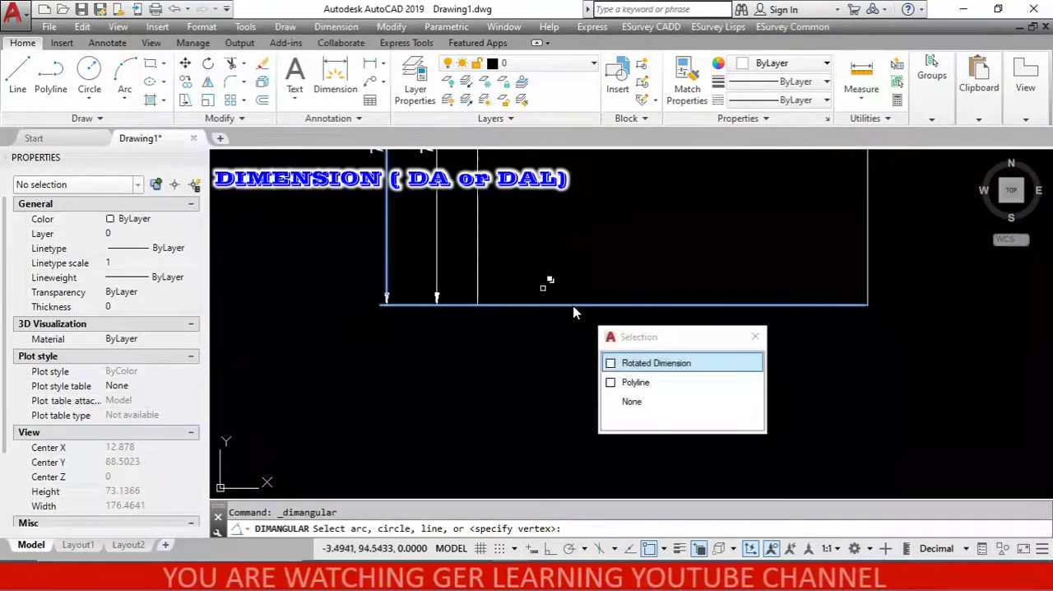
left_click(639, 383)
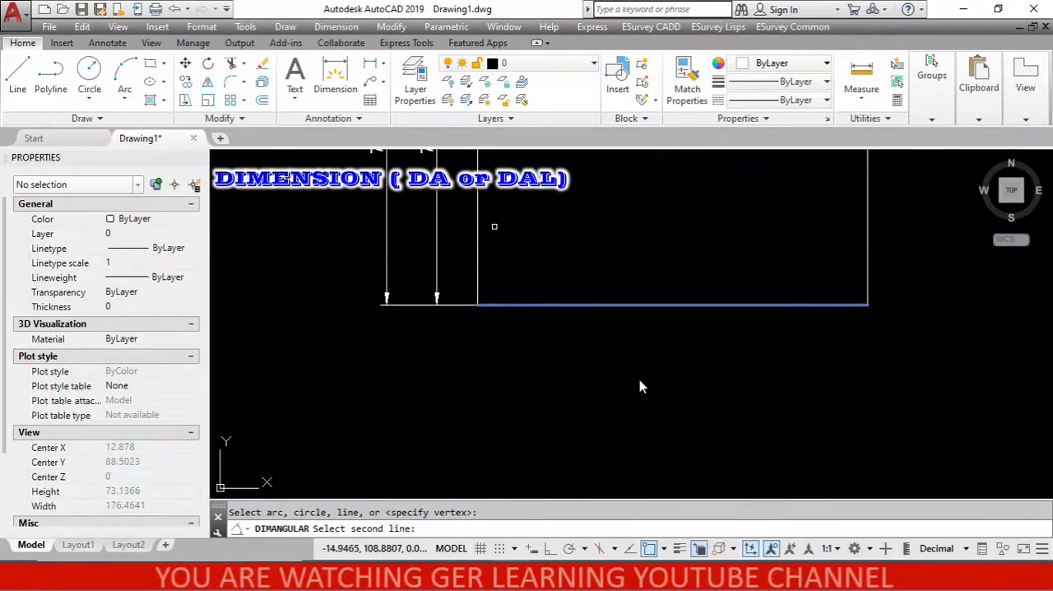
left_click(478, 226)
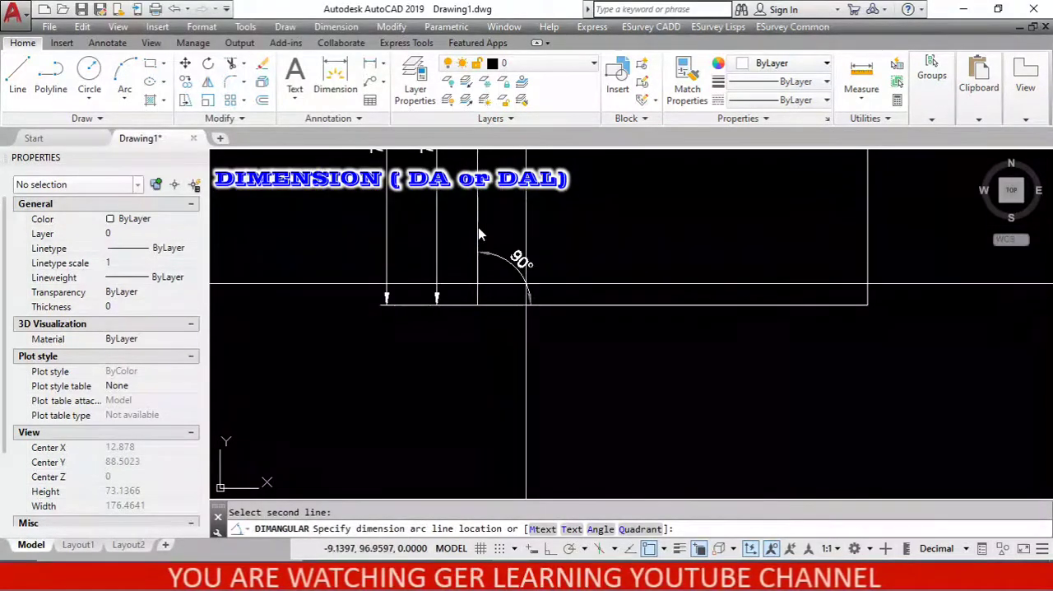
Place the angular dimension's arc inside the rectangle's lower-left corner.
scroll(566, 315, "down", 2)
scroll(531, 260, "up", 6)
scroll(525, 308, "down", 2)
scroll(559, 332, "up", 2)
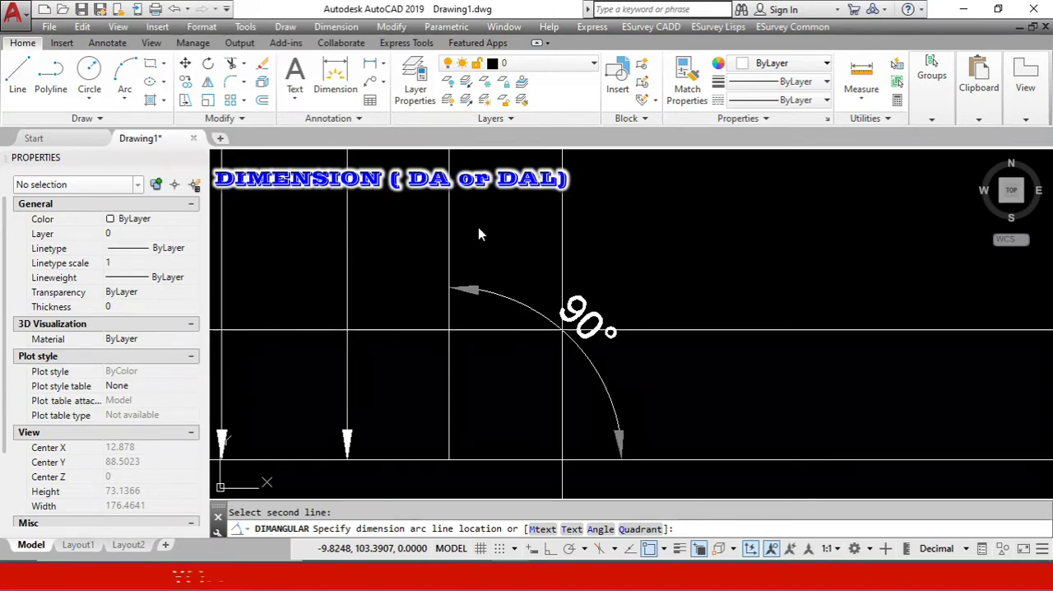
left_click(563, 331)
scroll(562, 333, "down", 2)
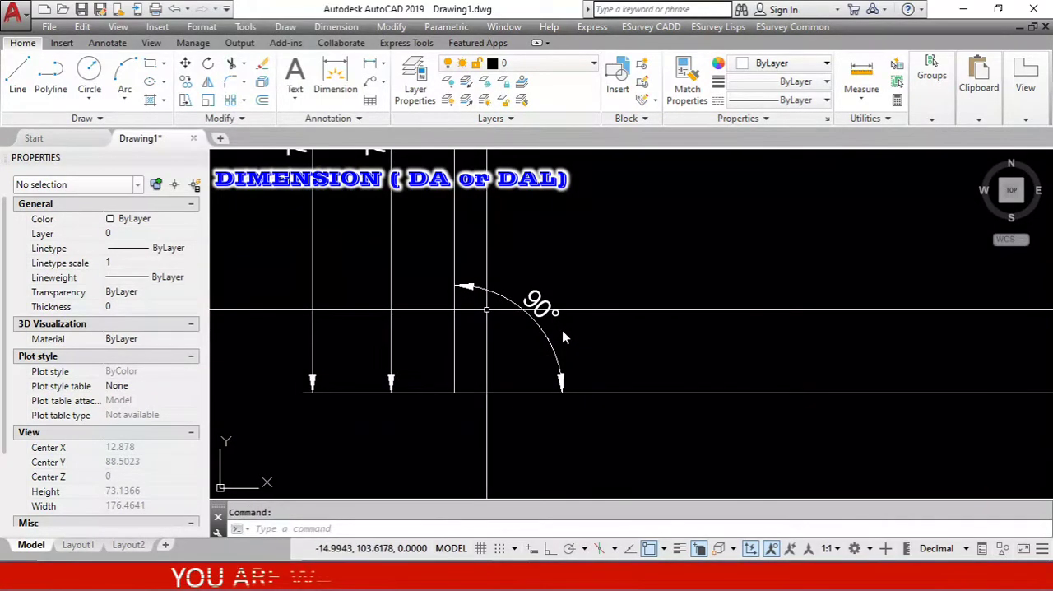
Draw an open two-segment polyline below the rectangle, forming an acute angle of about 59°.
scroll(562, 330, "down", 1)
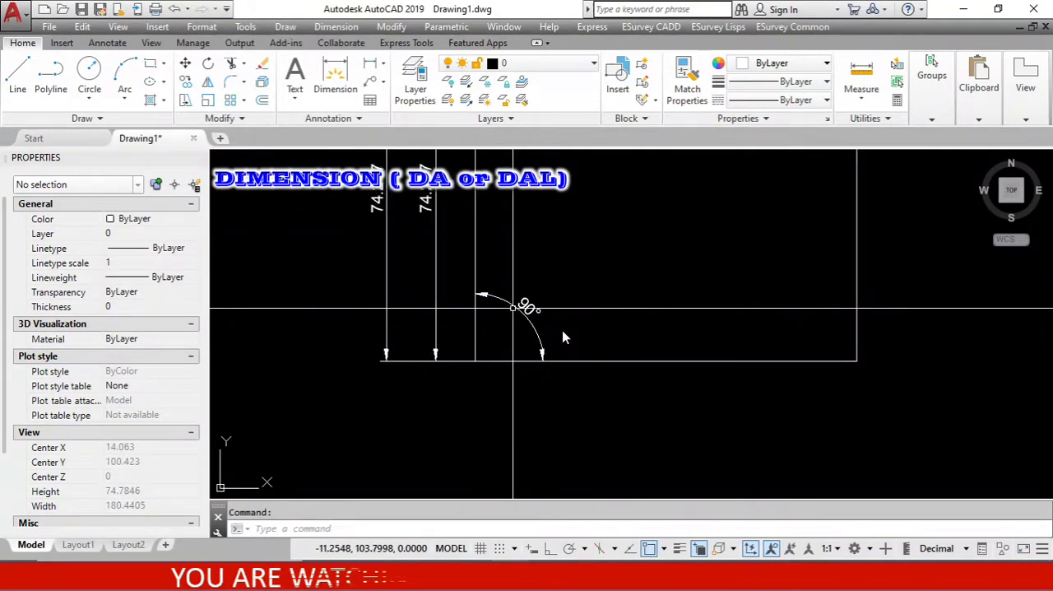
type("pl")
key("Return")
scroll(562, 330, "down", 2)
scroll(563, 337, "down", 2)
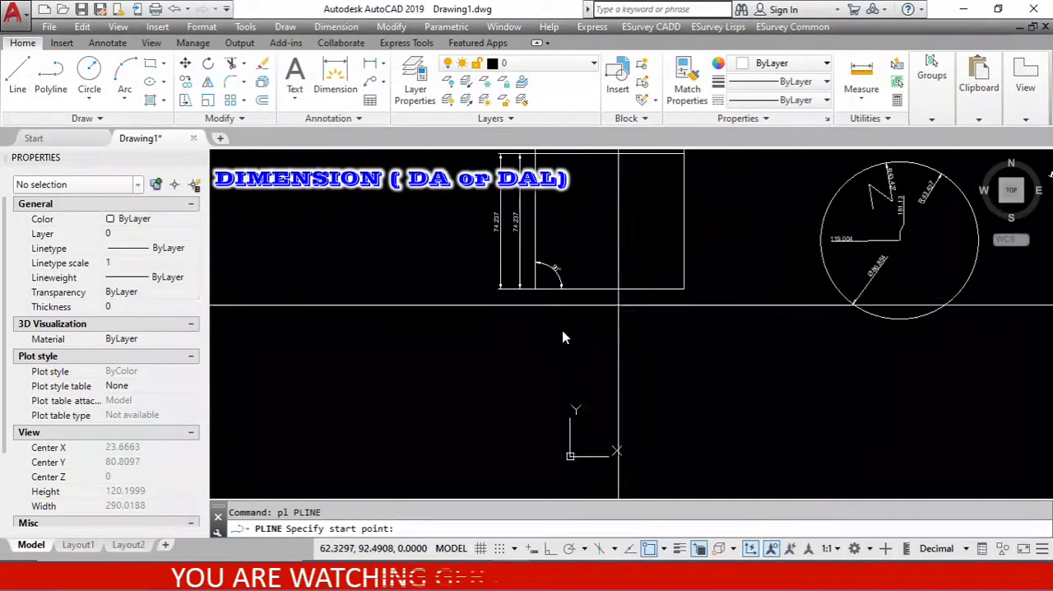
left_click(587, 310)
left_click(539, 402)
left_click(683, 395)
key("Return")
Add an angular dimension between the two segments of the open polyline, with its arc placed between them.
scroll(587, 394, "up", 2)
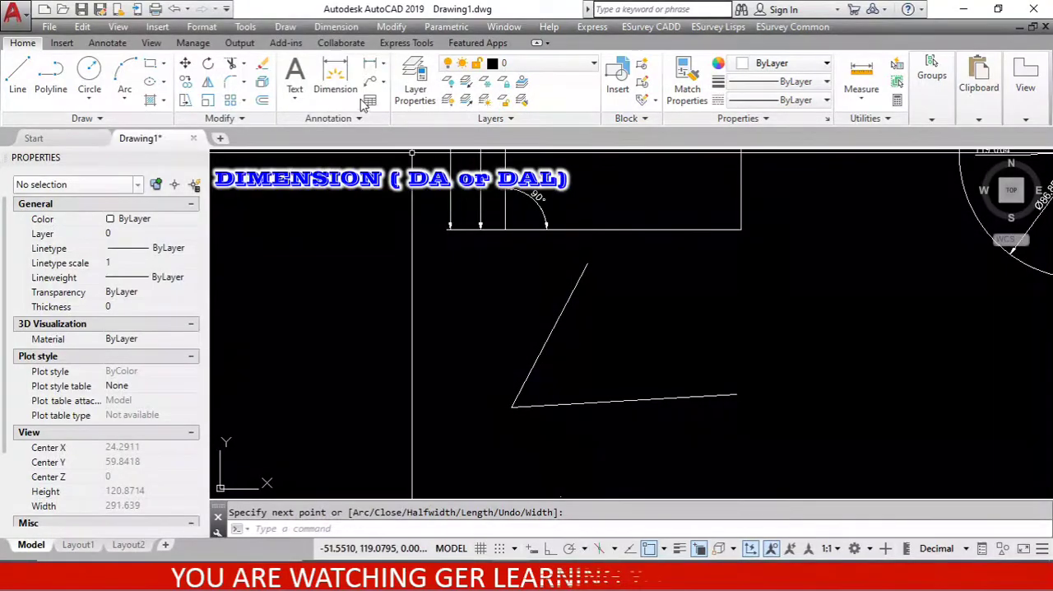
left_click(335, 26)
left_click(354, 192)
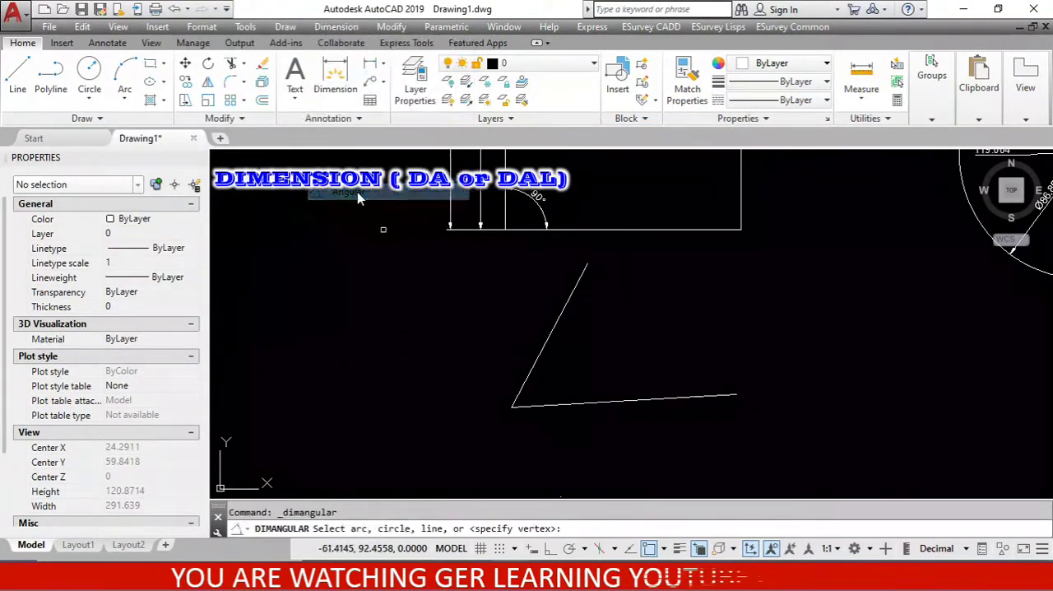
left_click(580, 404)
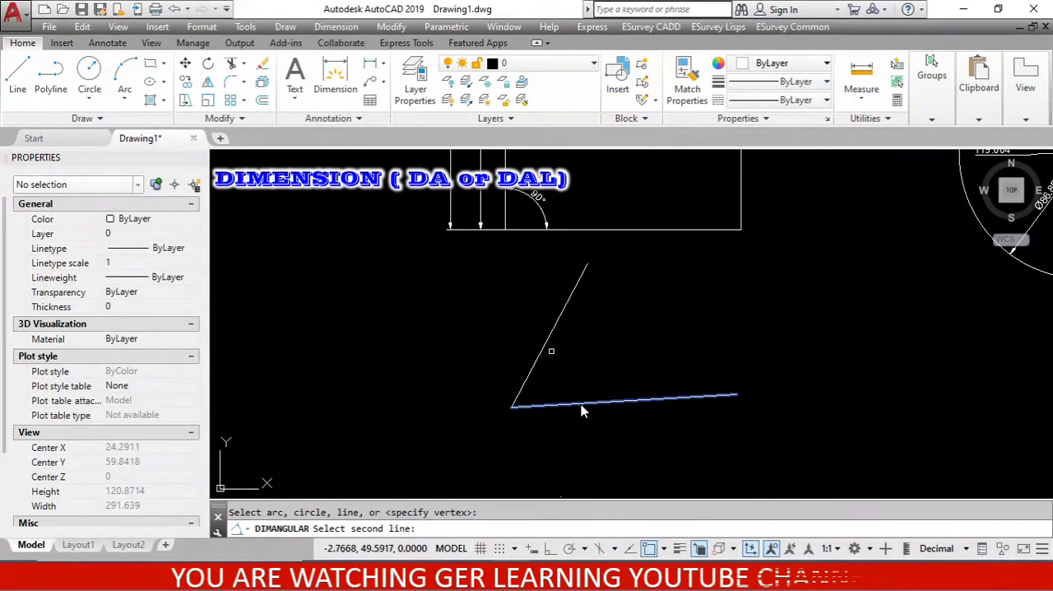
left_click(548, 342)
left_click(598, 348)
scroll(588, 352, "up", 8)
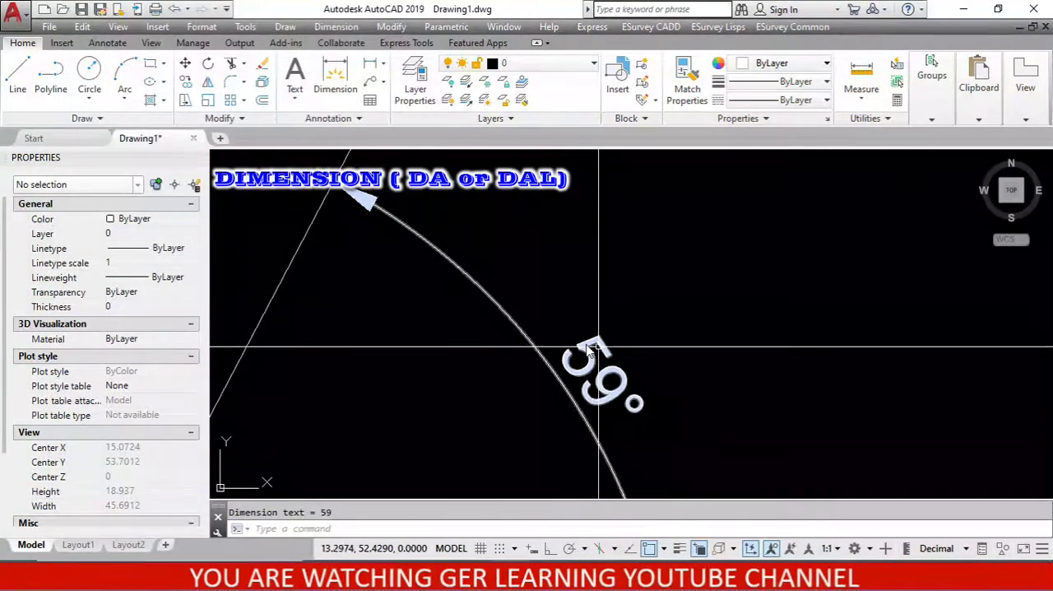
scroll(586, 348, "down", 4)
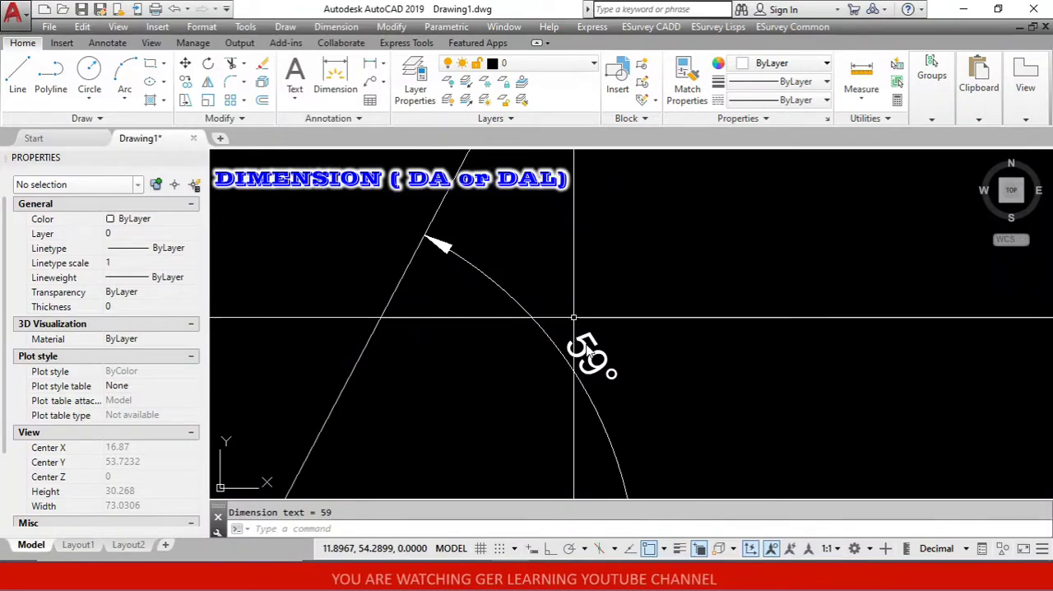
scroll(588, 352, "down", 2)
scroll(586, 346, "down", 6)
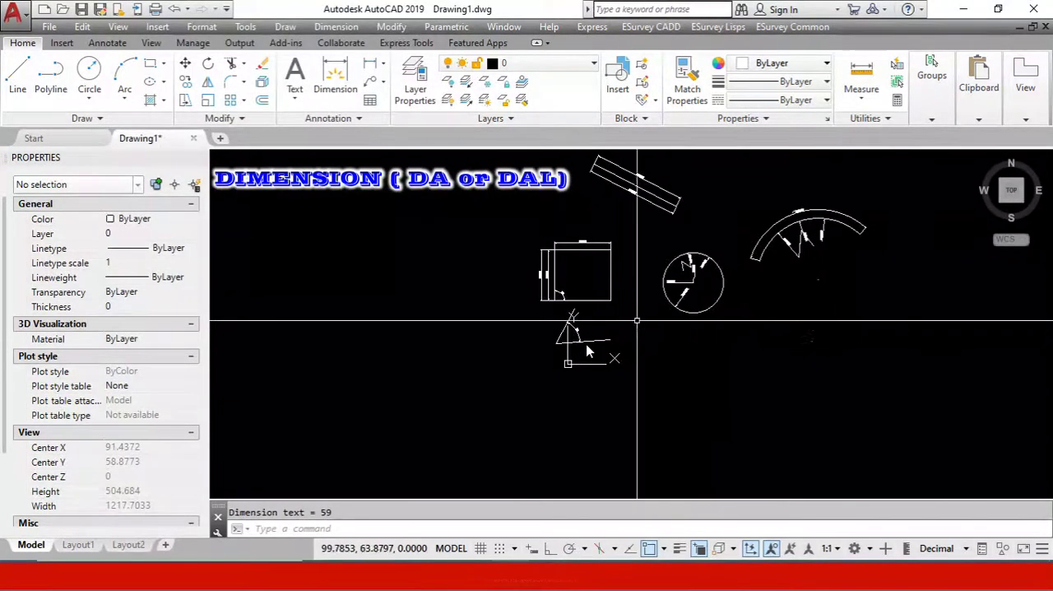
Erase all objects in the drawing.
scroll(587, 350, "down", 4)
key("ctrl+a")
type("e")
key("Return")
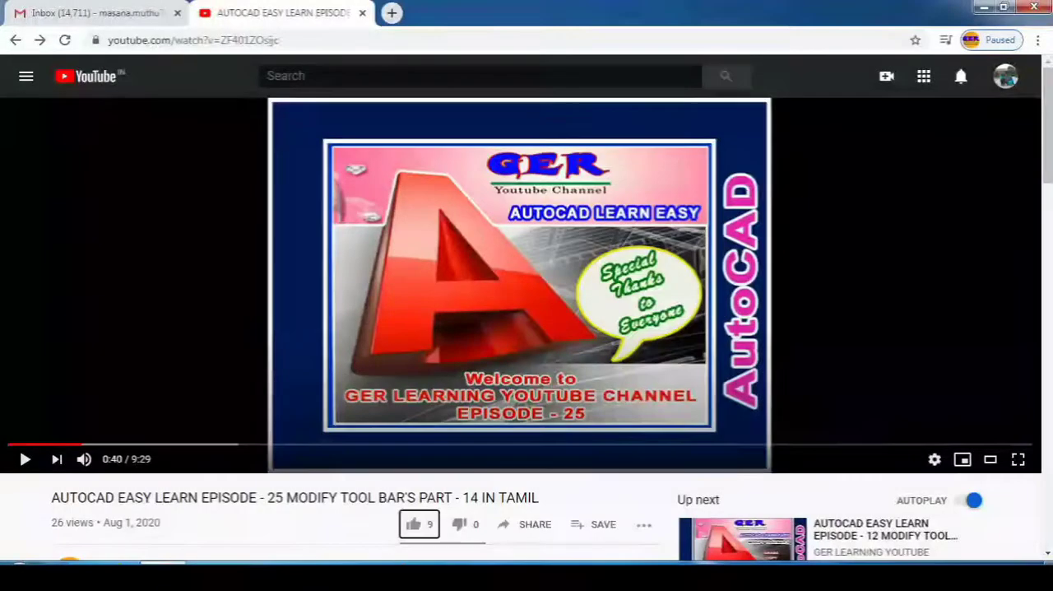
Like the AutoCAD Episode 25 video on YouTube and post the public comment "Very Useful Comment.".
scroll(494, 397, "down", 3)
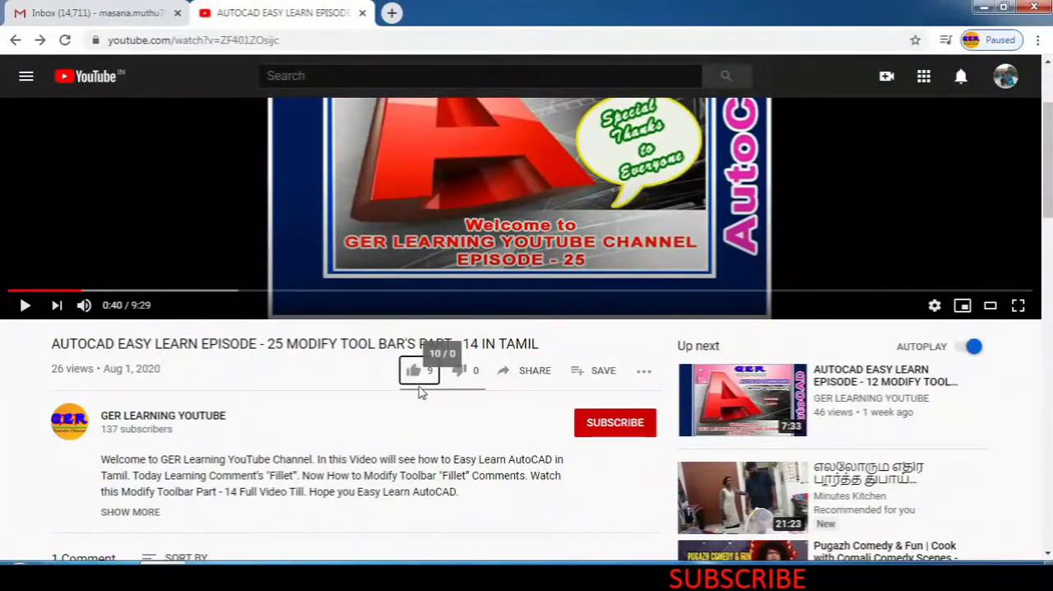
left_click(413, 372)
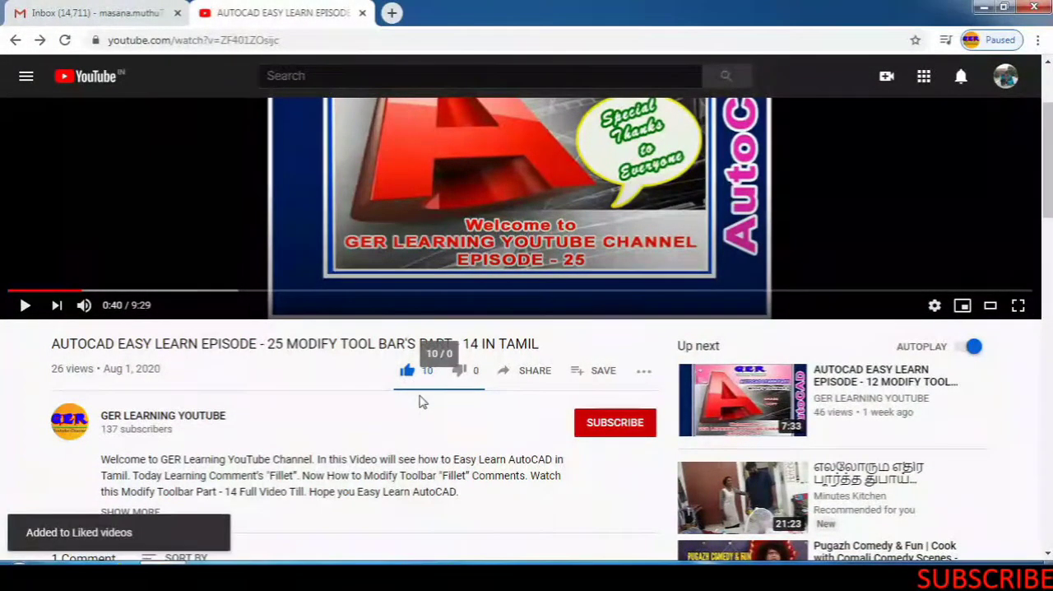
scroll(93, 433, "down", 3)
left_click(114, 366)
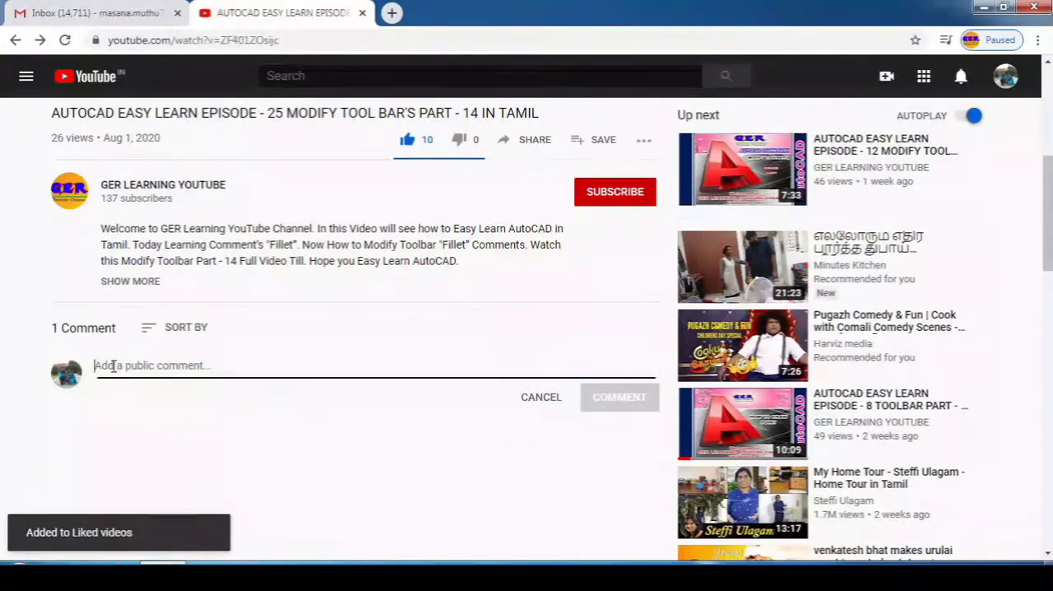
type("Very Useful Comment.")
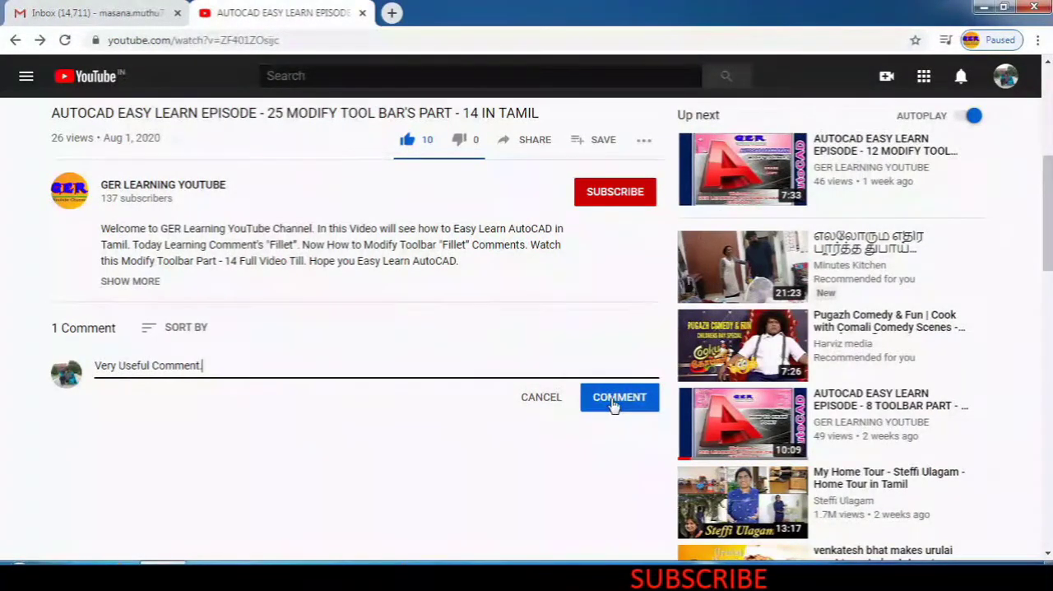
left_click(617, 398)
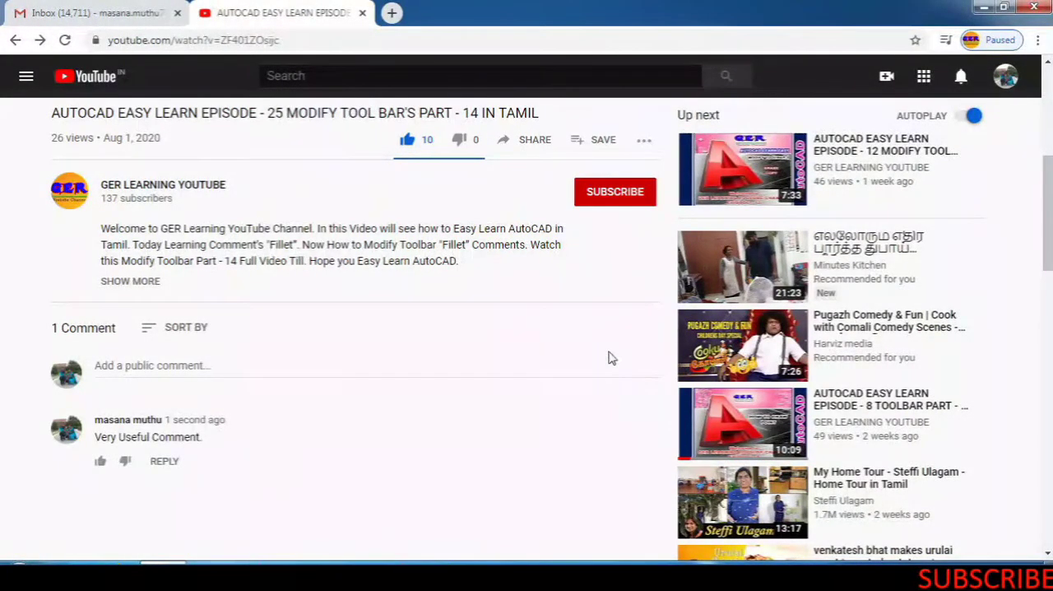
Subscribe to the GER LEARNING YOUTUBE channel and set its notifications to All.
scroll(615, 336, "up", 1)
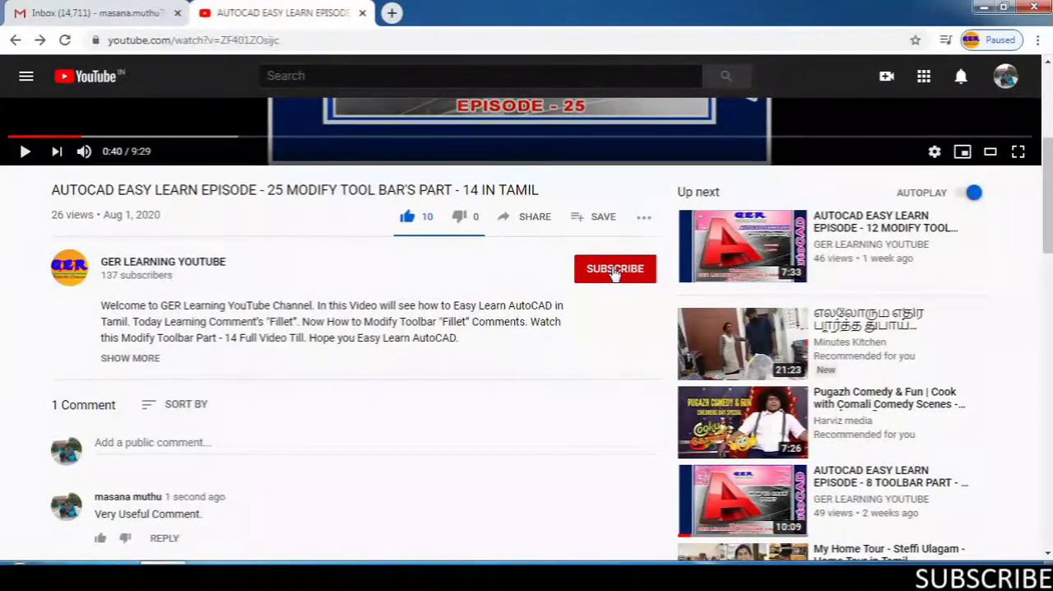
left_click(615, 270)
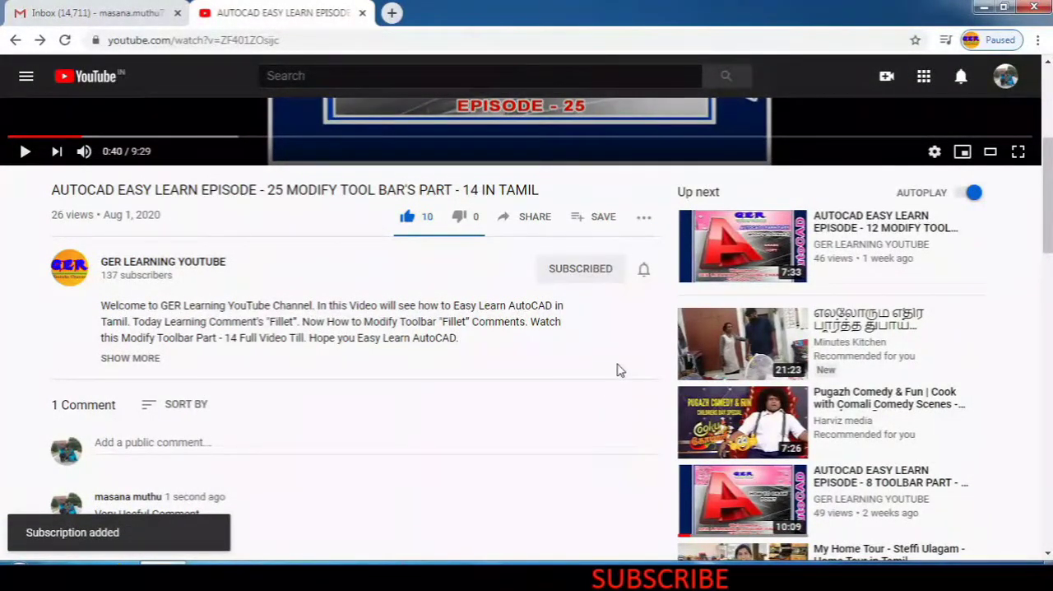
left_click(644, 271)
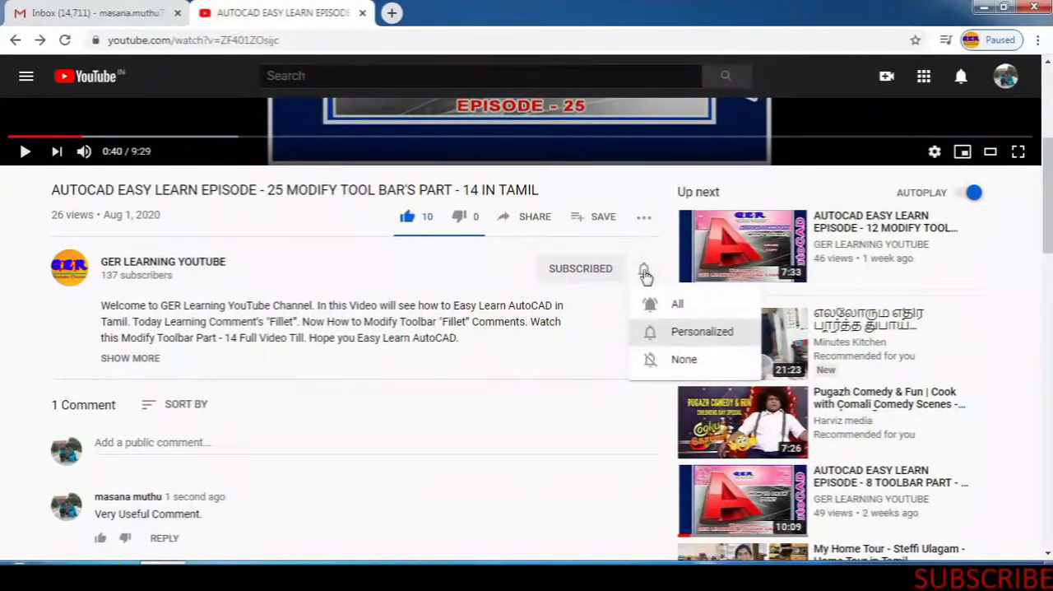
left_click(667, 306)
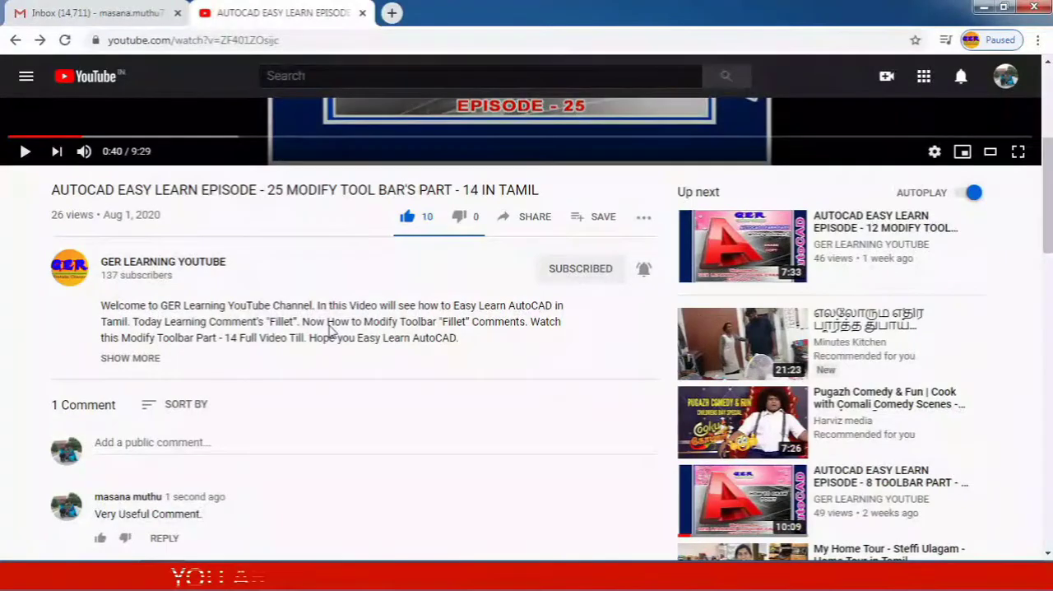
Expand the full video description and open its WhatsApp group link.
left_click(123, 359)
scroll(183, 352, "down", 1)
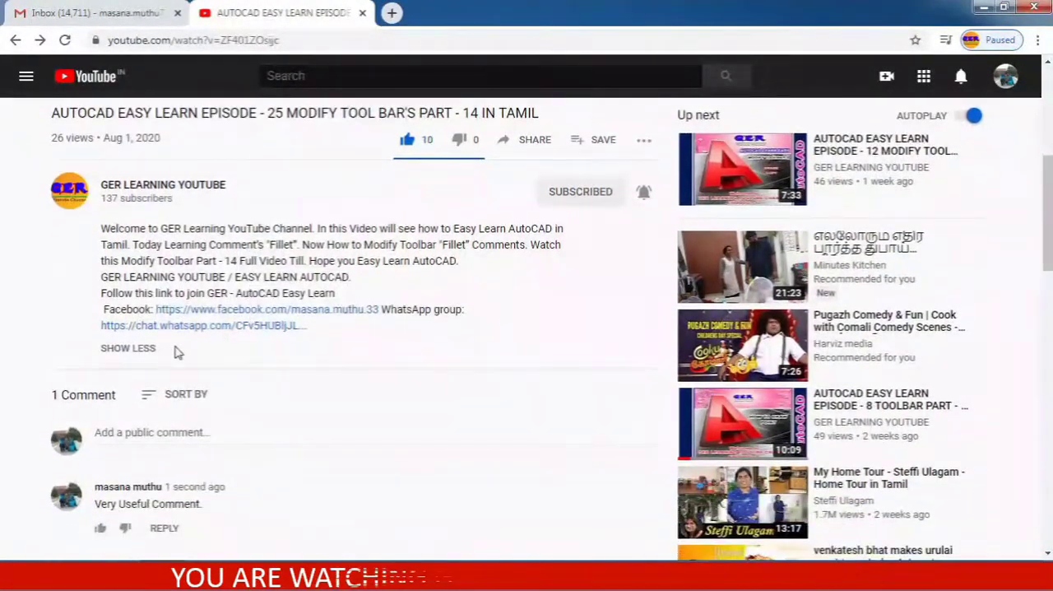
left_click(221, 327)
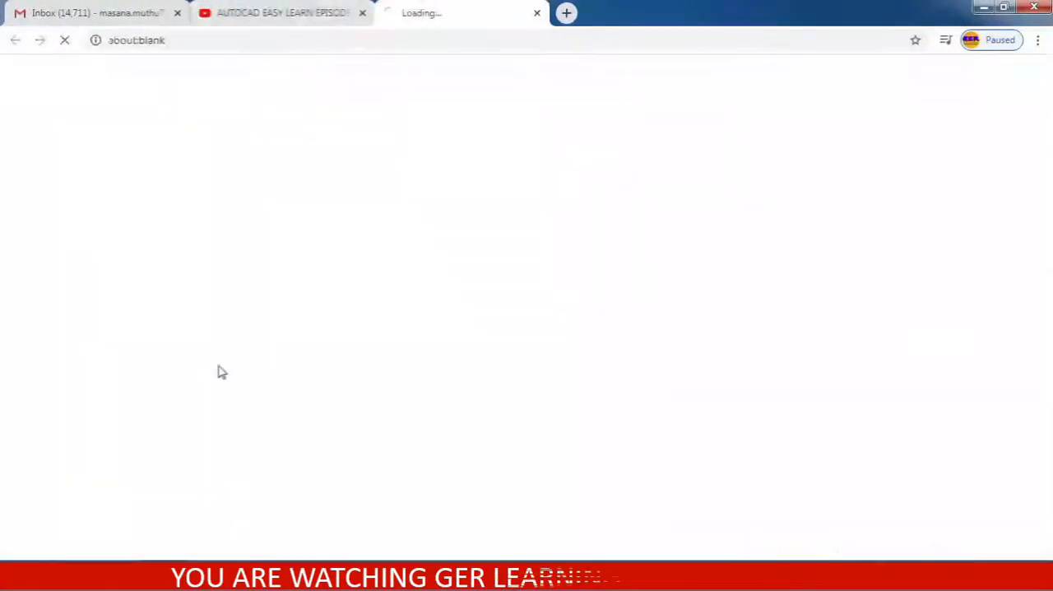